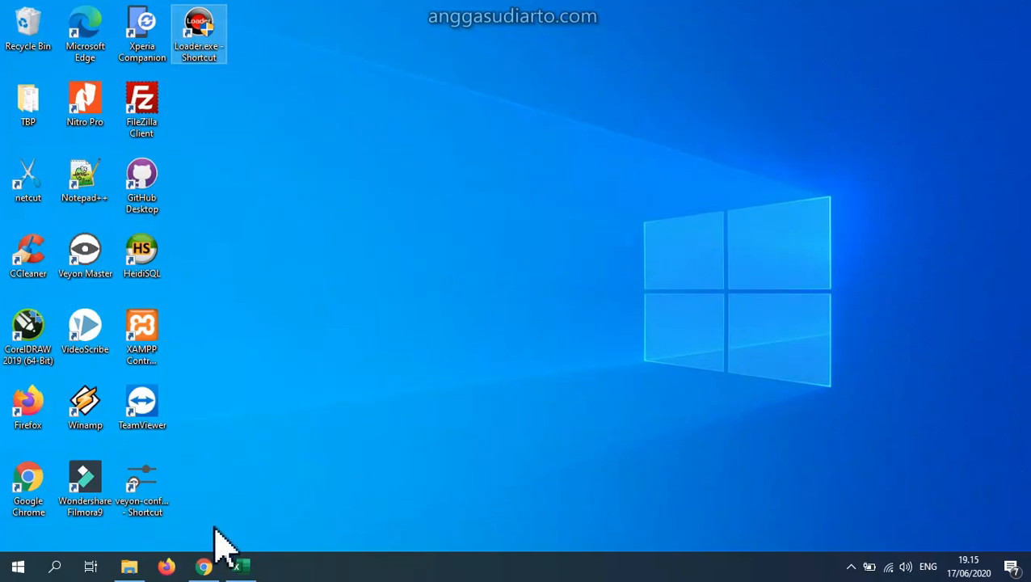
- Switch to Chrome and open the Prestasi registration track for SMP on the Kabupaten Pemalang PPDB demo site
{"action": "left_click", "coordinate": [202, 567]}
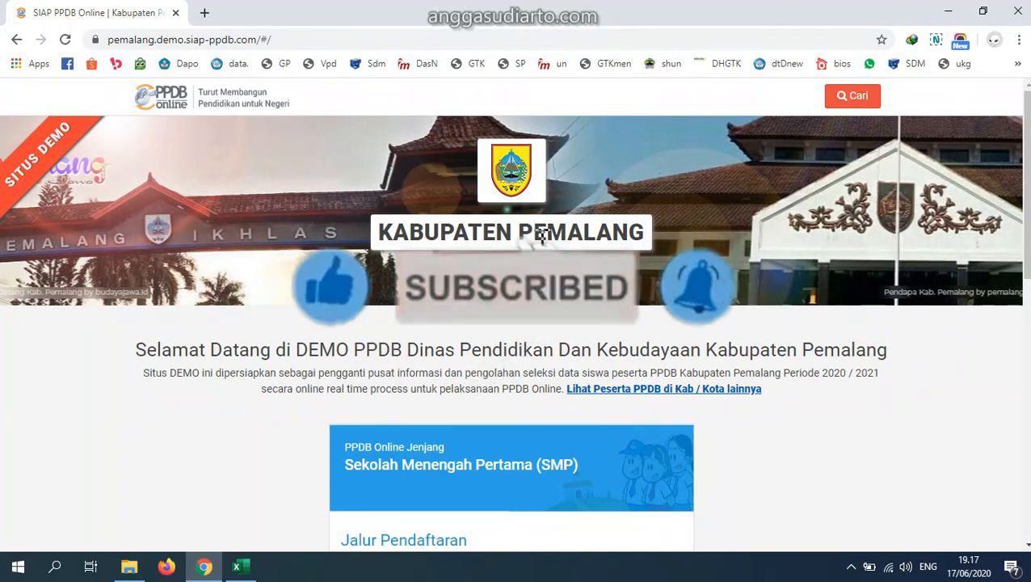
{"action": "scroll", "coordinate": [543, 263], "scroll_direction": "down", "scroll_amount": 3}
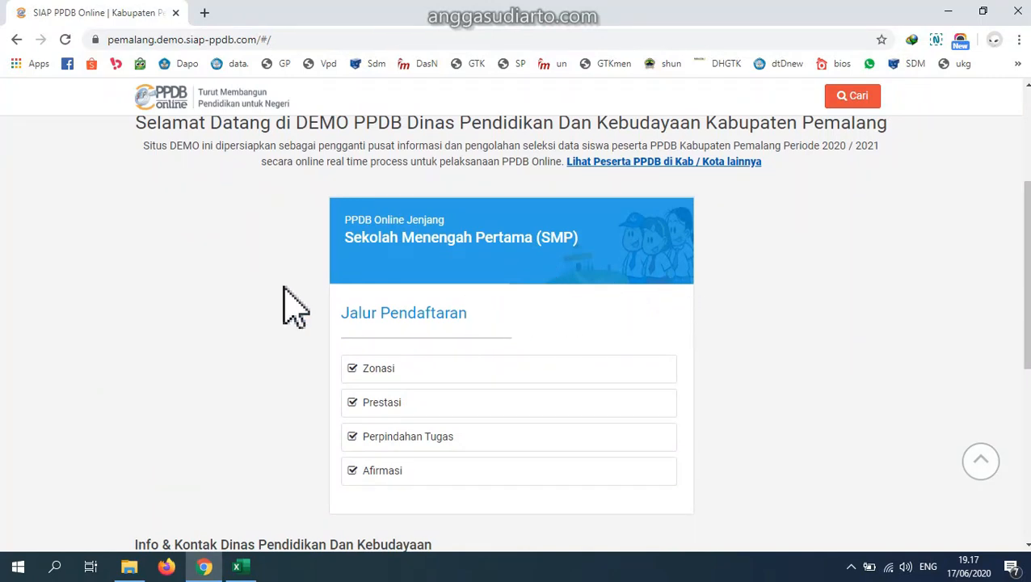
{"action": "scroll", "coordinate": [282, 311], "scroll_direction": "down", "scroll_amount": 1}
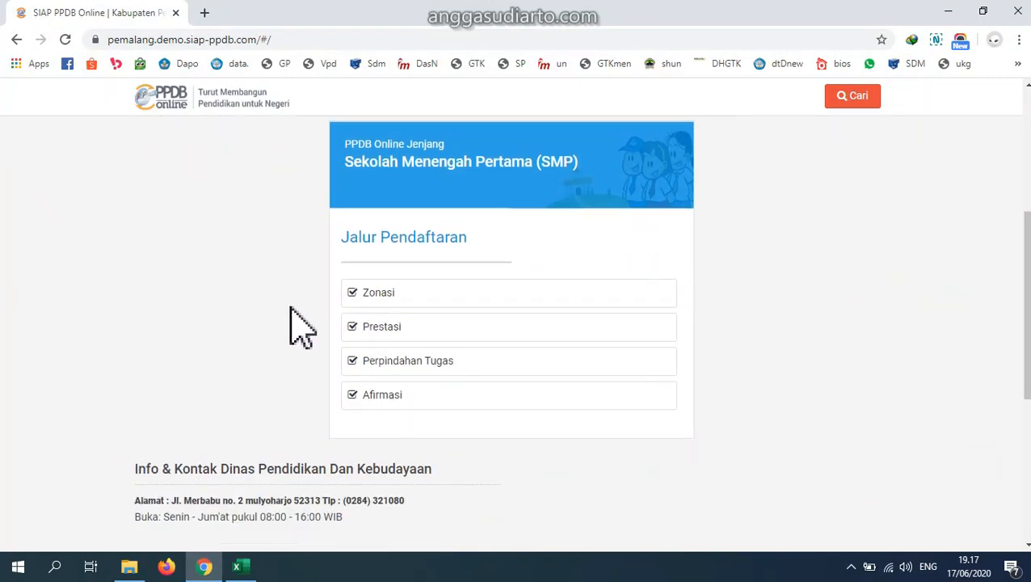
{"action": "left_click", "coordinate": [469, 328]}
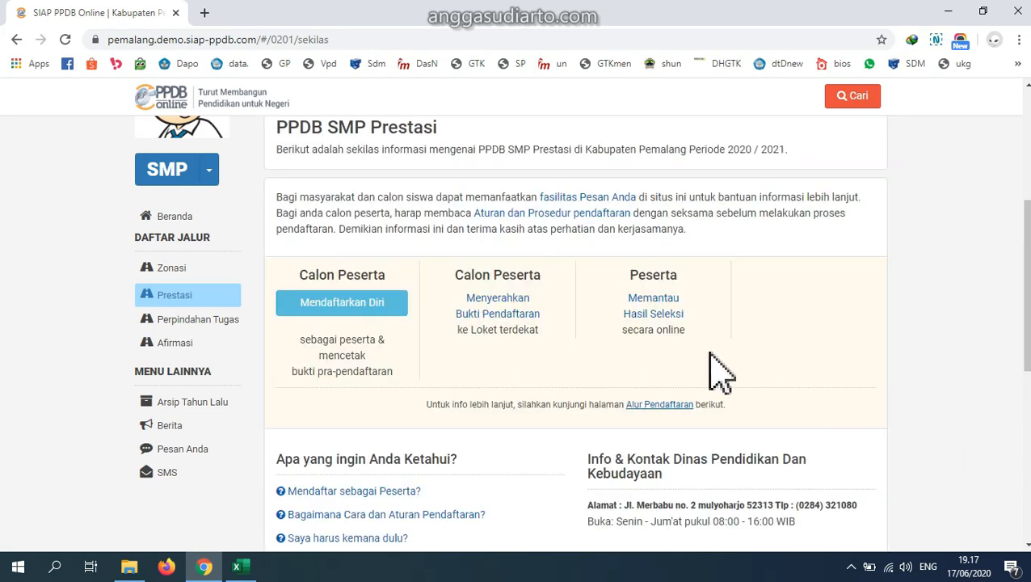
- Look over the PPDB SMP Prestasi home page and open its Aturan & Prosedur page
{"action": "scroll", "coordinate": [732, 372], "scroll_direction": "up", "scroll_amount": 3}
{"action": "scroll", "coordinate": [657, 384], "scroll_direction": "up", "scroll_amount": 1}
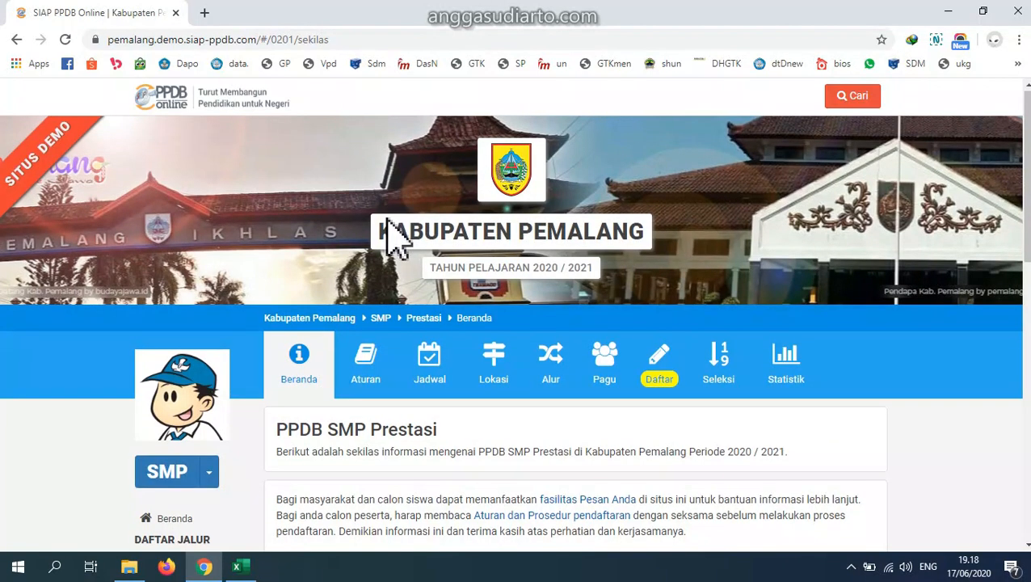
{"action": "scroll", "coordinate": [395, 242], "scroll_direction": "down", "scroll_amount": 1}
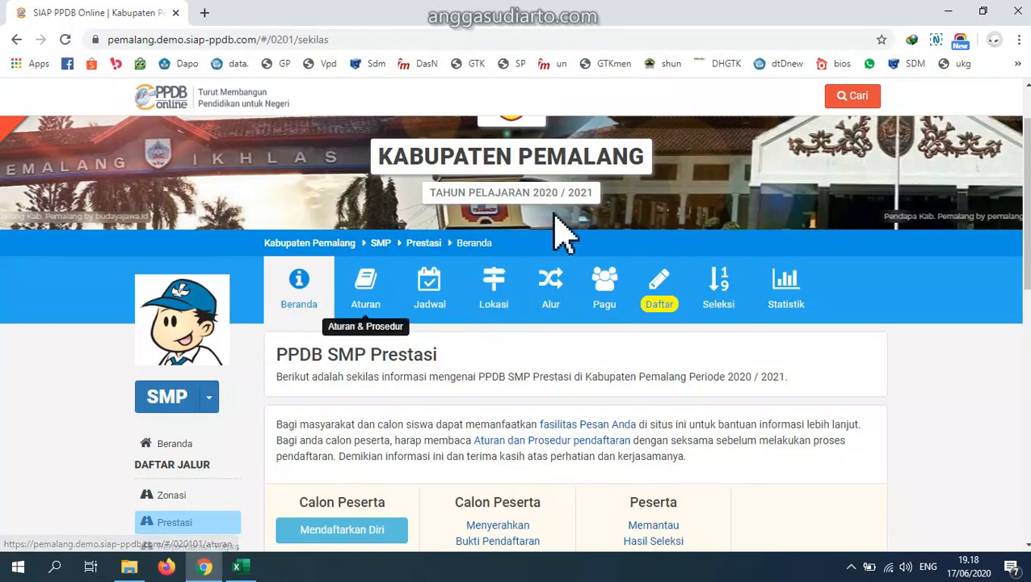
{"action": "scroll", "coordinate": [857, 226], "scroll_direction": "down", "scroll_amount": 2}
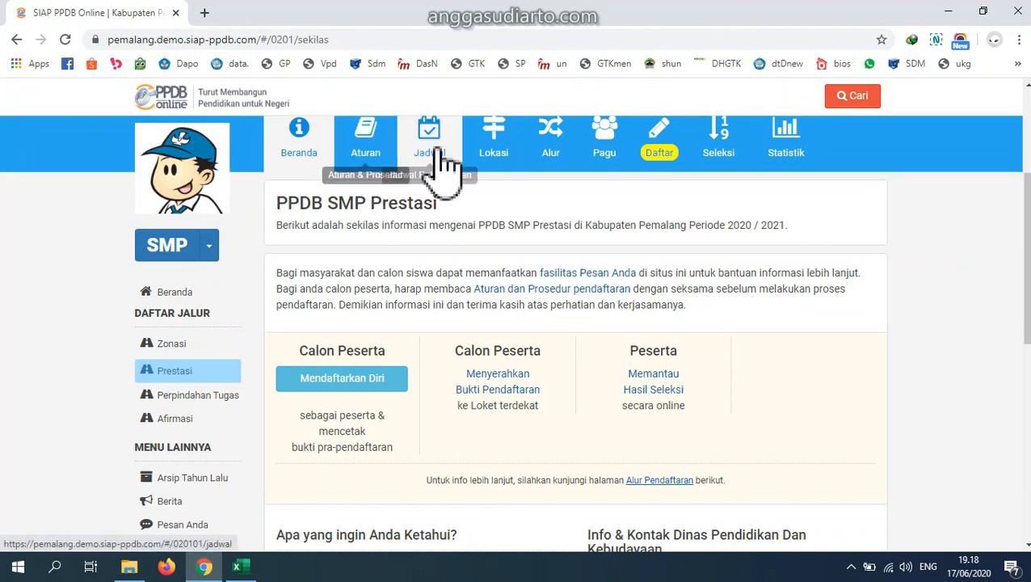
{"action": "scroll", "coordinate": [840, 214], "scroll_direction": "up", "scroll_amount": 1}
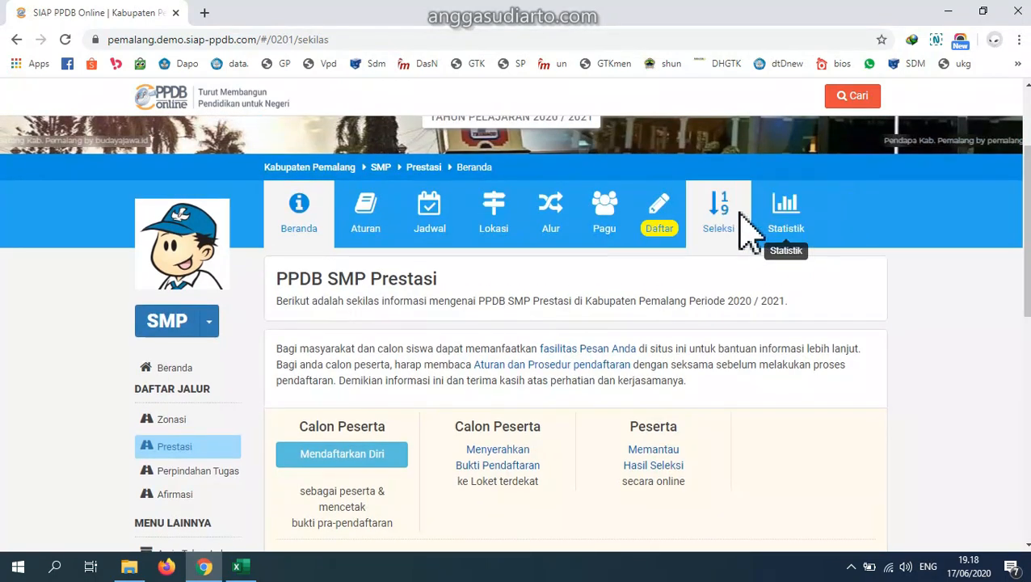
{"action": "left_click", "coordinate": [373, 231]}
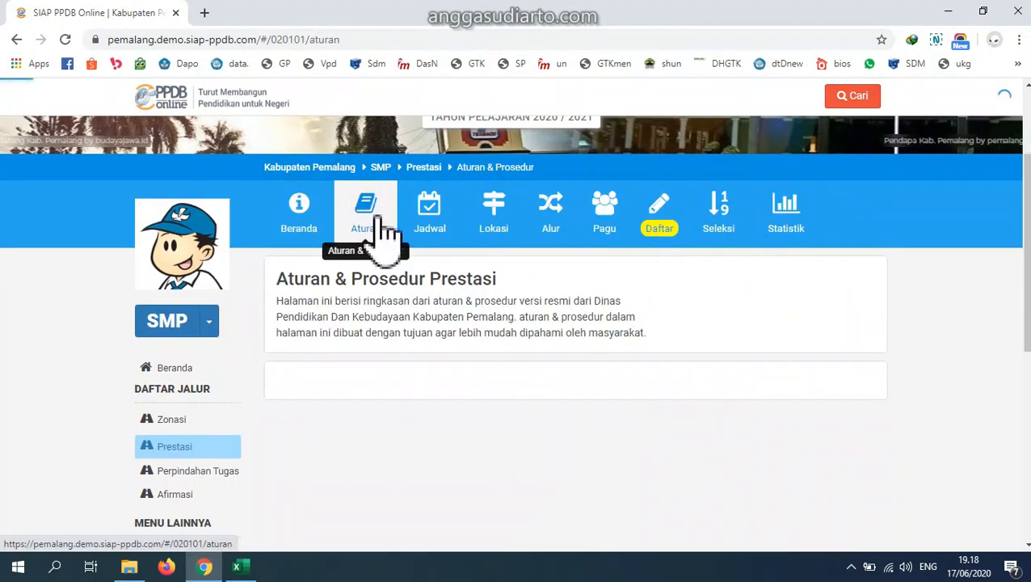
{"action": "scroll", "coordinate": [501, 305], "scroll_direction": "down", "scroll_amount": 1}
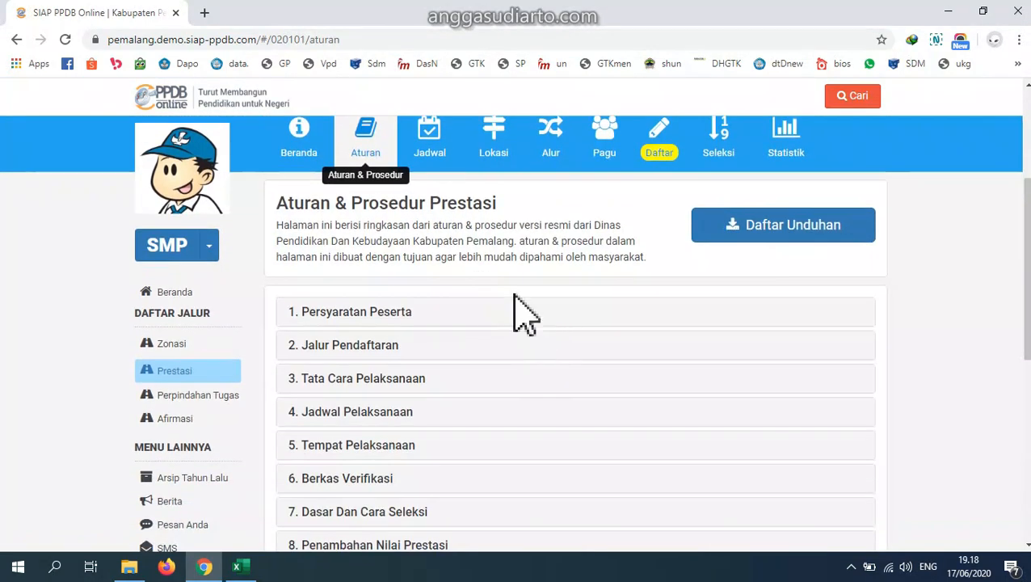
- Expand the Persyaratan Peserta section of the Prestasi rules and read the participant requirements
{"action": "left_click", "coordinate": [334, 314]}
{"action": "scroll", "coordinate": [540, 238], "scroll_direction": "down", "scroll_amount": 1}
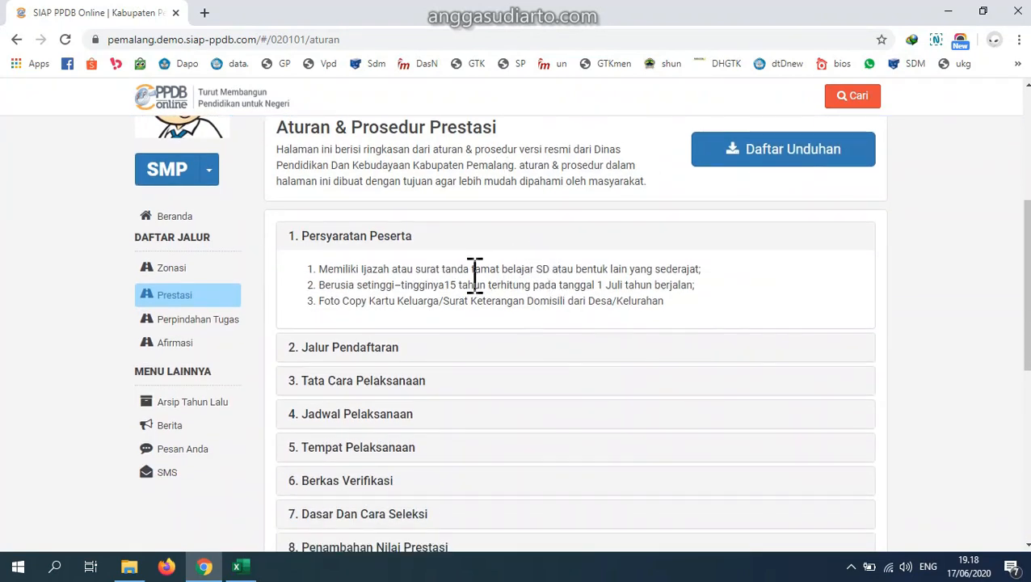
{"action": "scroll", "coordinate": [473, 275], "scroll_direction": "up", "scroll_amount": 4}
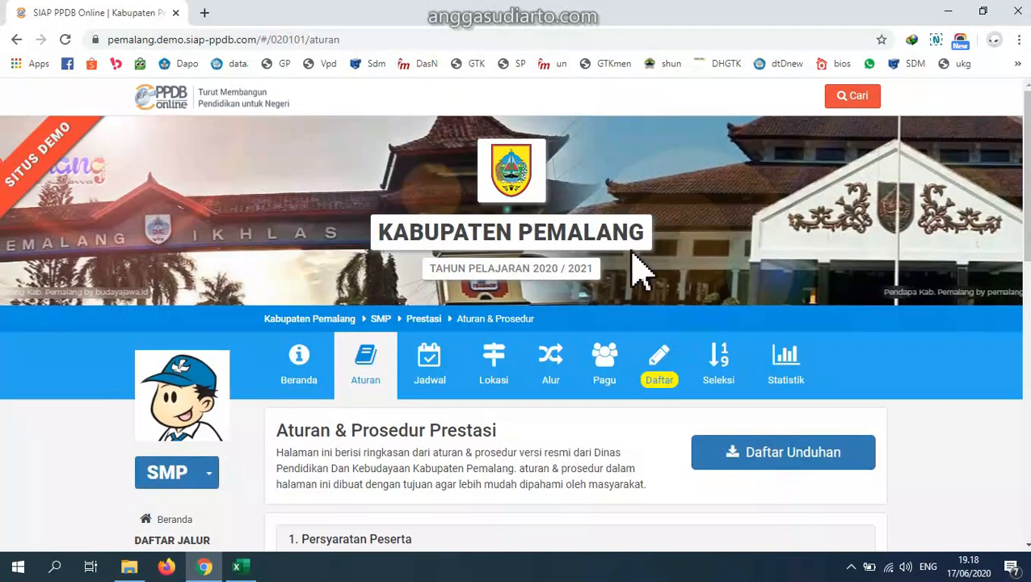
{"action": "scroll", "coordinate": [513, 314], "scroll_direction": "down", "scroll_amount": 2}
{"action": "scroll", "coordinate": [485, 323], "scroll_direction": "down", "scroll_amount": 2}
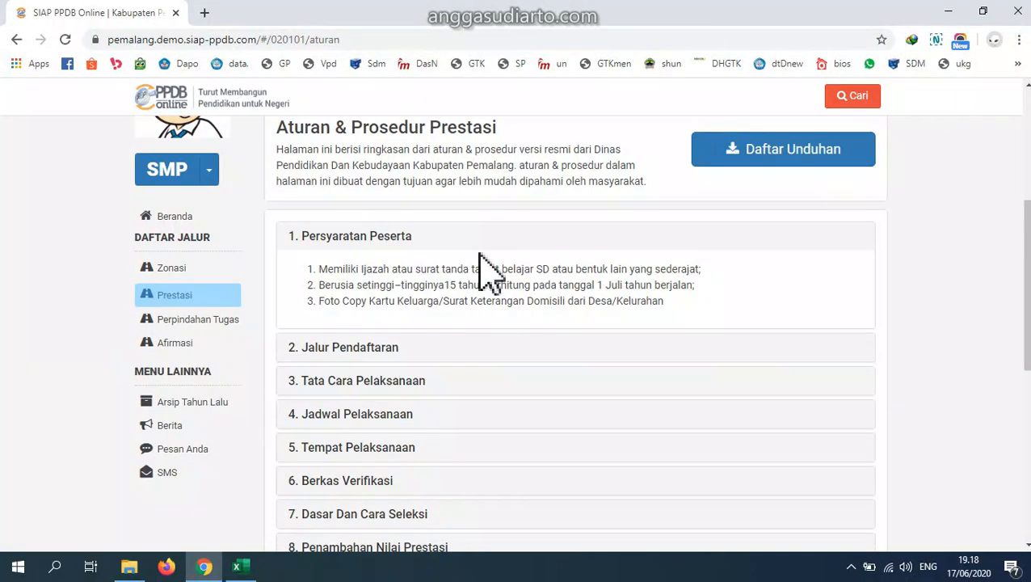
{"action": "scroll", "coordinate": [394, 254], "scroll_direction": "up", "scroll_amount": 2}
{"action": "scroll", "coordinate": [388, 259], "scroll_direction": "down", "scroll_amount": 2}
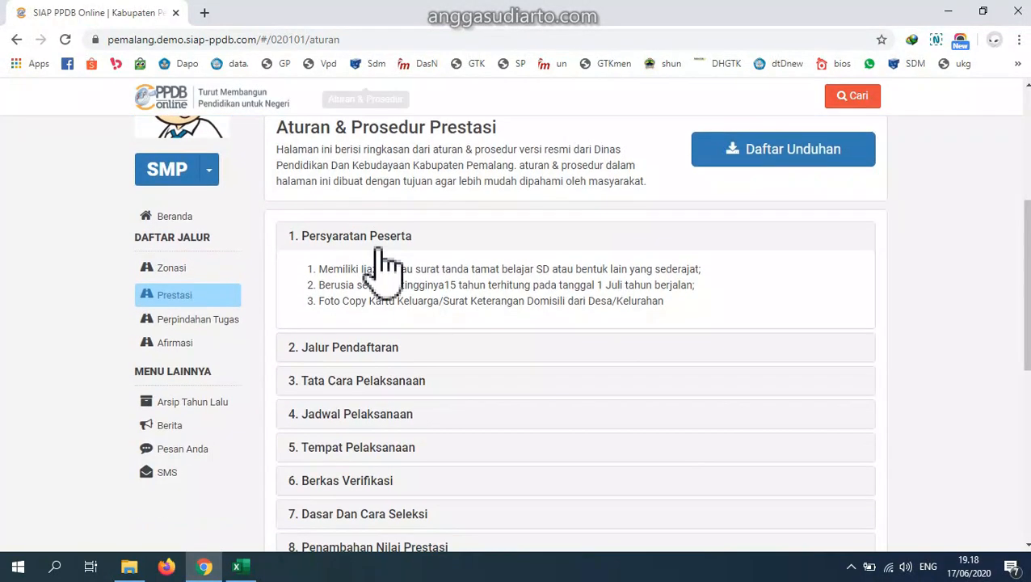
- View the Jalur Pendaftaran, Tata Cara Pelaksanaan and Jadwal Pelaksanaan sections of the rules
{"action": "scroll", "coordinate": [453, 210], "scroll_direction": "down", "scroll_amount": 1}
{"action": "left_click", "coordinate": [360, 270]}
{"action": "scroll", "coordinate": [384, 259], "scroll_direction": "down", "scroll_amount": 2}
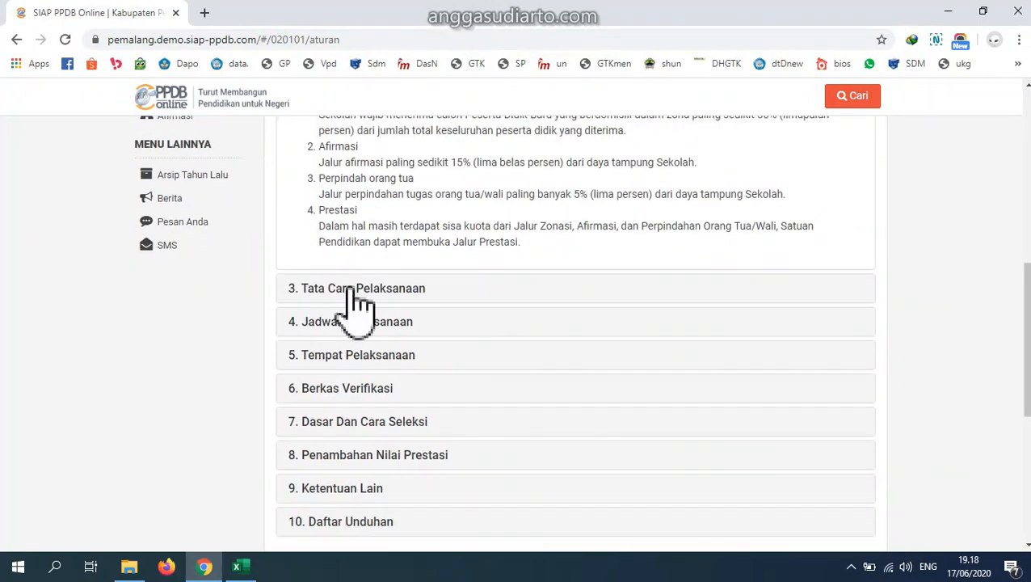
{"action": "left_click", "coordinate": [358, 291]}
{"action": "scroll", "coordinate": [484, 251], "scroll_direction": "down", "scroll_amount": 2}
{"action": "left_click", "coordinate": [369, 274]}
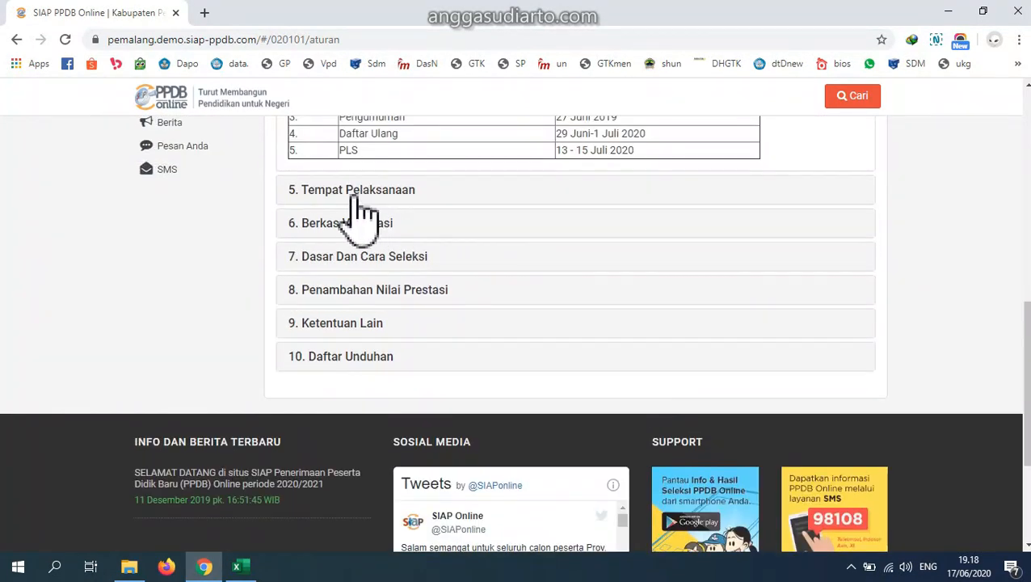
- View the rules sections from Tempat Pelaksanaan and Berkas Verifikasi through Dasar Dan Cara Seleksi and Penambahan Nilai Prestasi
{"action": "left_click", "coordinate": [354, 198]}
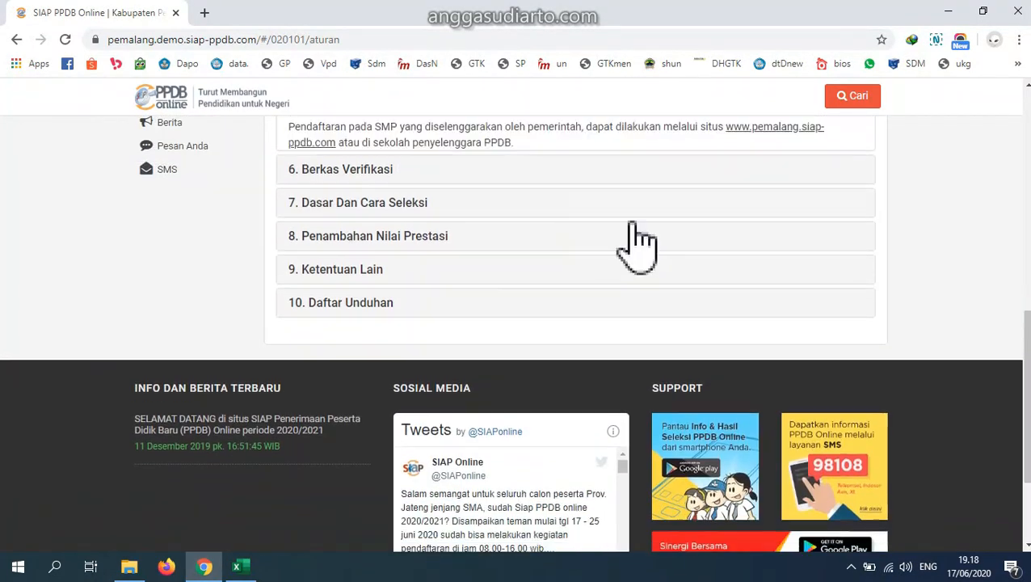
{"action": "left_click", "coordinate": [472, 236]}
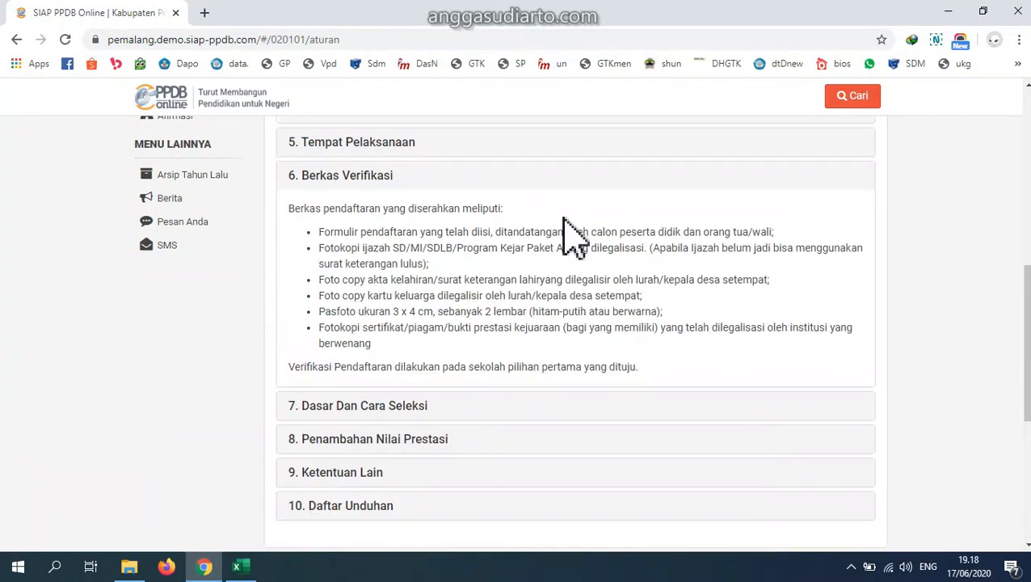
{"action": "scroll", "coordinate": [558, 243], "scroll_direction": "down", "scroll_amount": 1}
{"action": "left_click", "coordinate": [378, 327]}
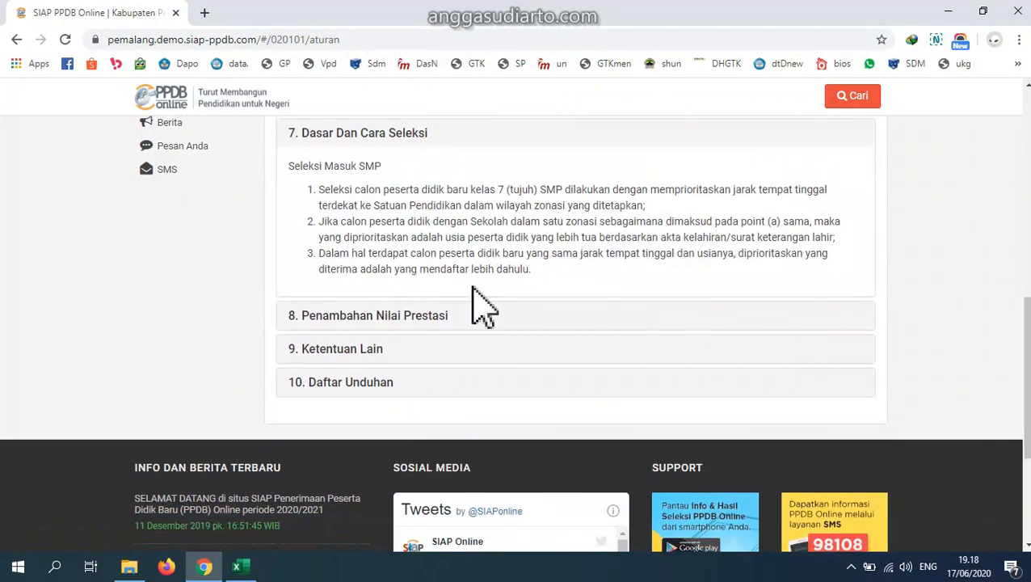
{"action": "left_click", "coordinate": [386, 319]}
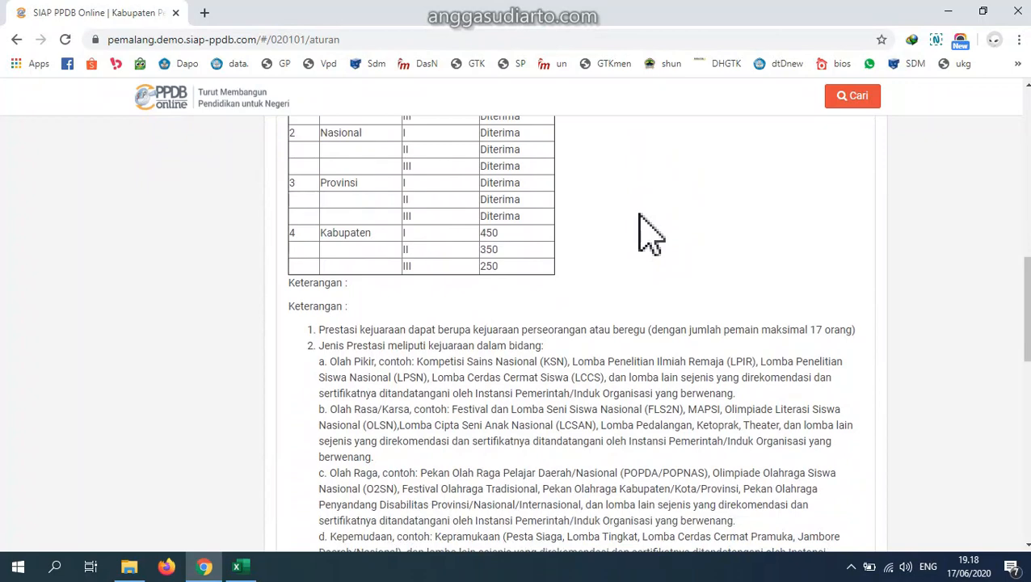
{"action": "scroll", "coordinate": [511, 295], "scroll_direction": "down", "scroll_amount": 10}
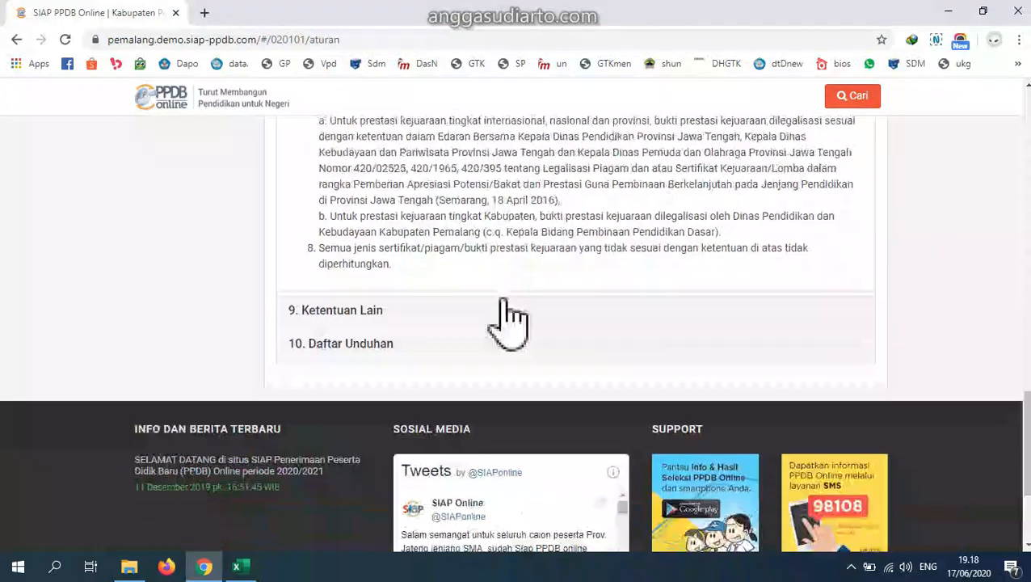
- View the Ketentuan Lain section and the downloadable files under Daftar Unduhan
{"action": "left_click", "coordinate": [368, 309]}
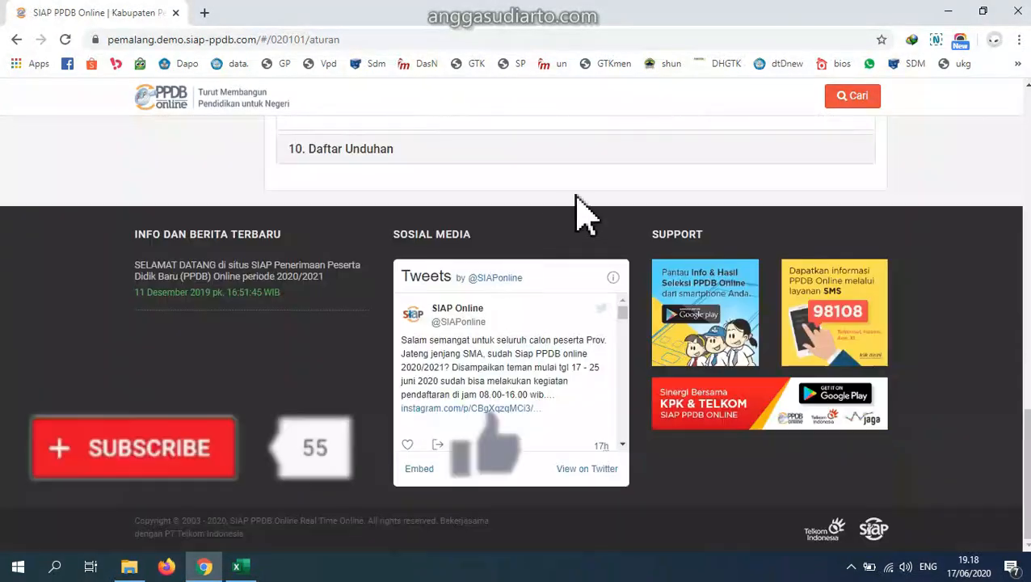
{"action": "left_click", "coordinate": [357, 154]}
{"action": "scroll", "coordinate": [670, 194], "scroll_direction": "up", "scroll_amount": 3}
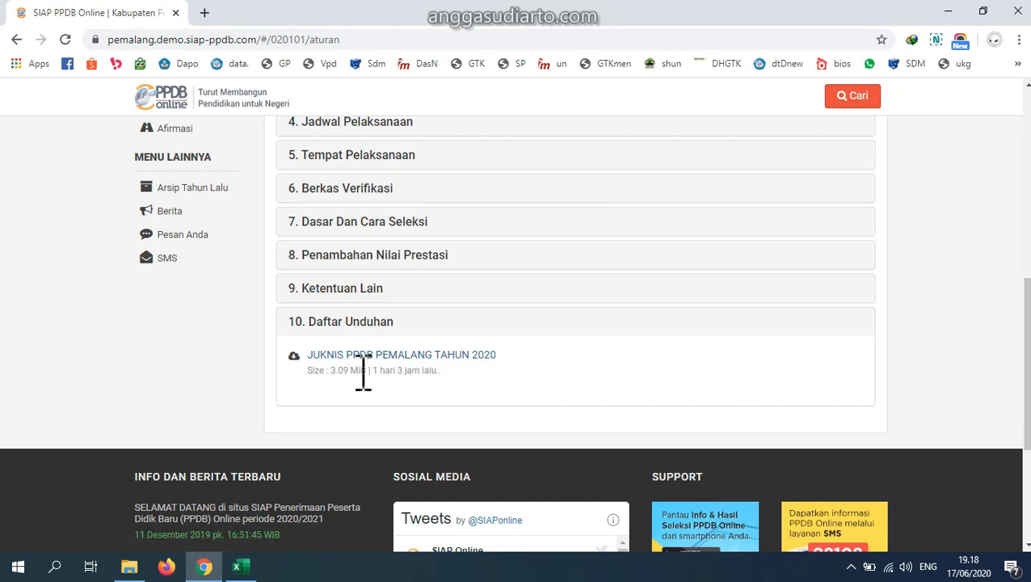
{"action": "scroll", "coordinate": [452, 389], "scroll_direction": "up", "scroll_amount": 4}
{"action": "scroll", "coordinate": [454, 380], "scroll_direction": "up", "scroll_amount": 1}
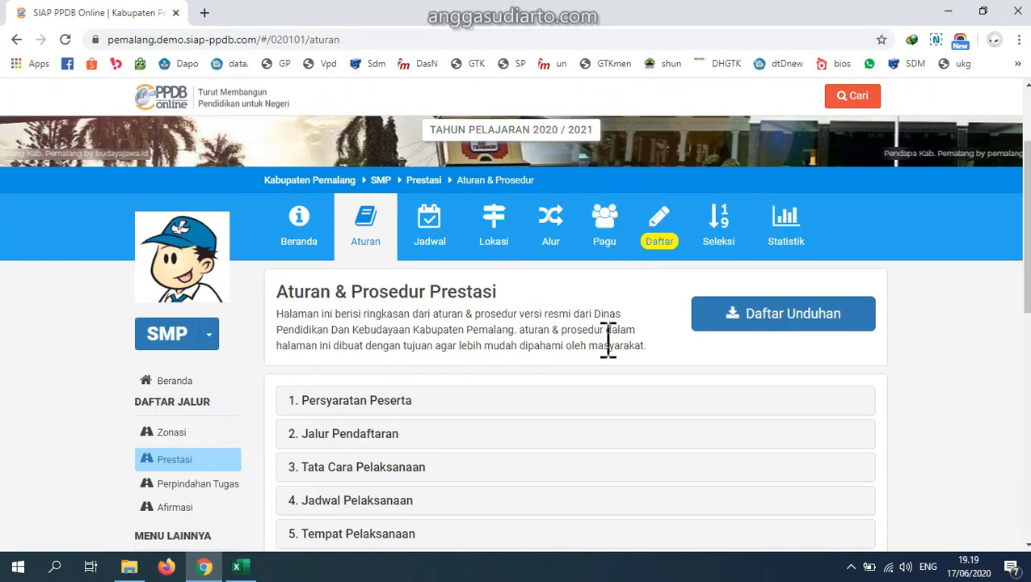
- Open the Pagu page and examine the Prestasi capacity of each listed school
{"action": "left_click", "coordinate": [604, 235]}
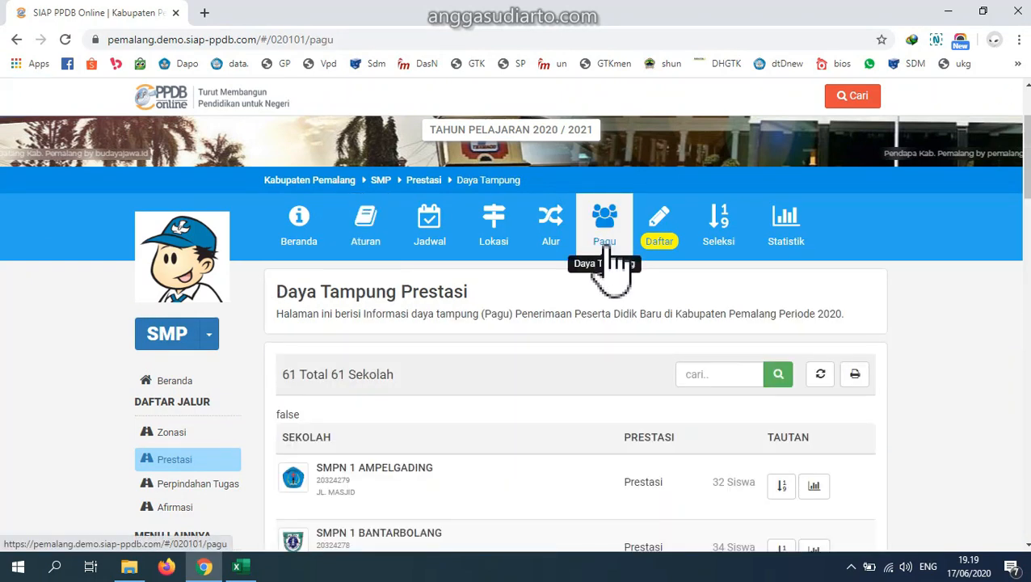
{"action": "scroll", "coordinate": [614, 386], "scroll_direction": "down", "scroll_amount": 3}
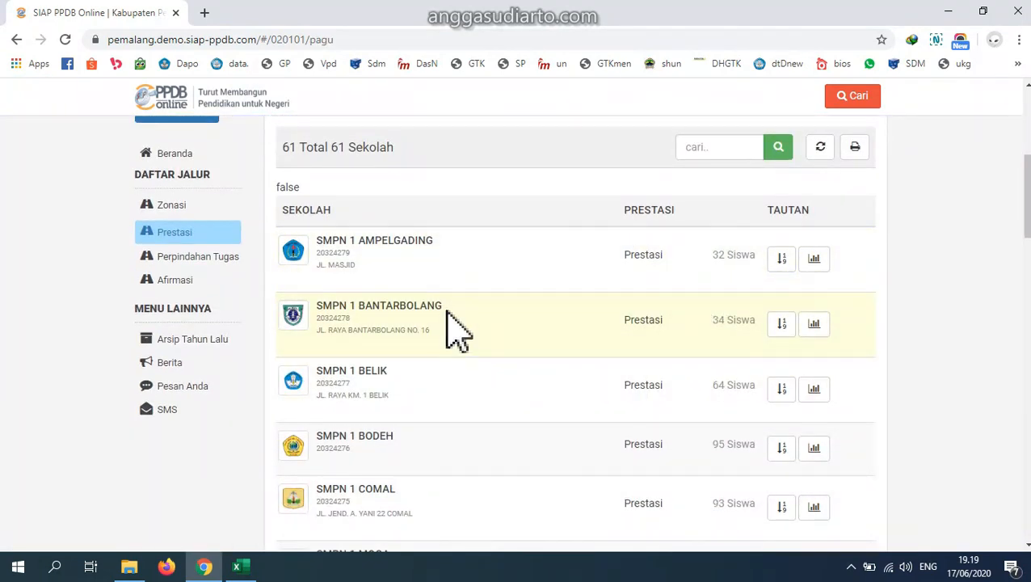
{"action": "scroll", "coordinate": [529, 306], "scroll_direction": "up", "scroll_amount": 3}
{"action": "scroll", "coordinate": [552, 345], "scroll_direction": "down", "scroll_amount": 3}
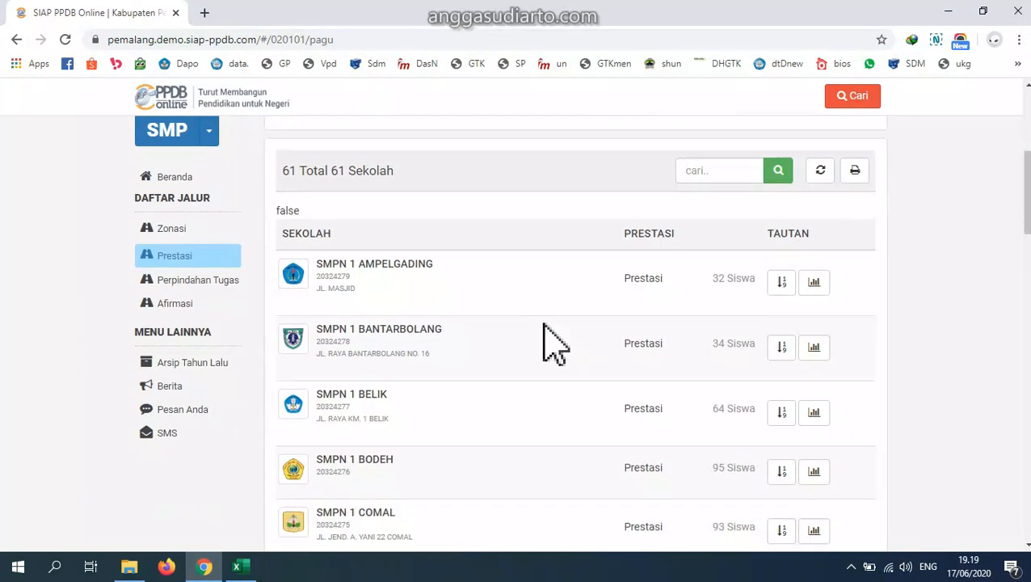
{"action": "scroll", "coordinate": [380, 331], "scroll_direction": "down", "scroll_amount": 2}
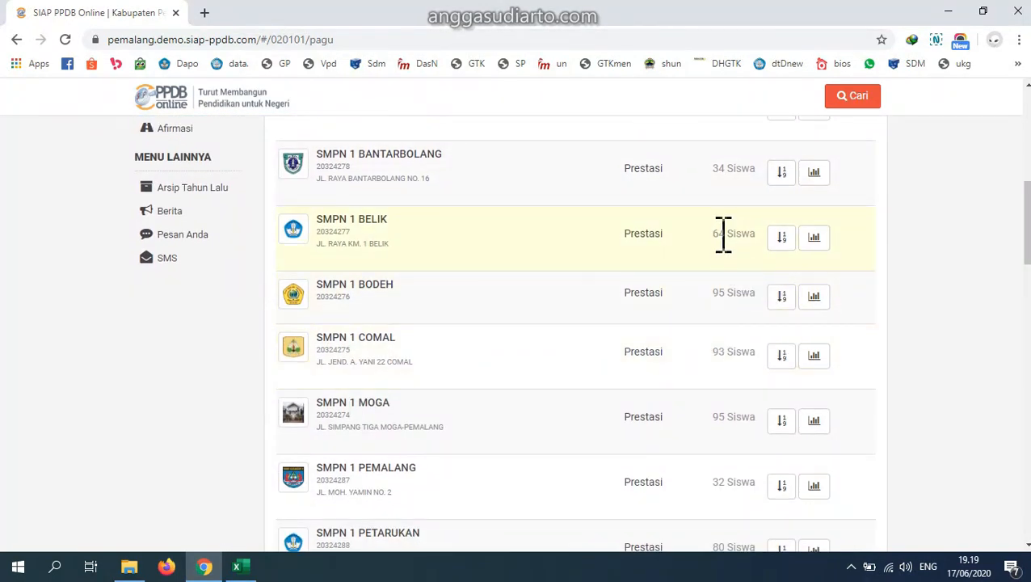
{"action": "scroll", "coordinate": [717, 238], "scroll_direction": "up", "scroll_amount": 1}
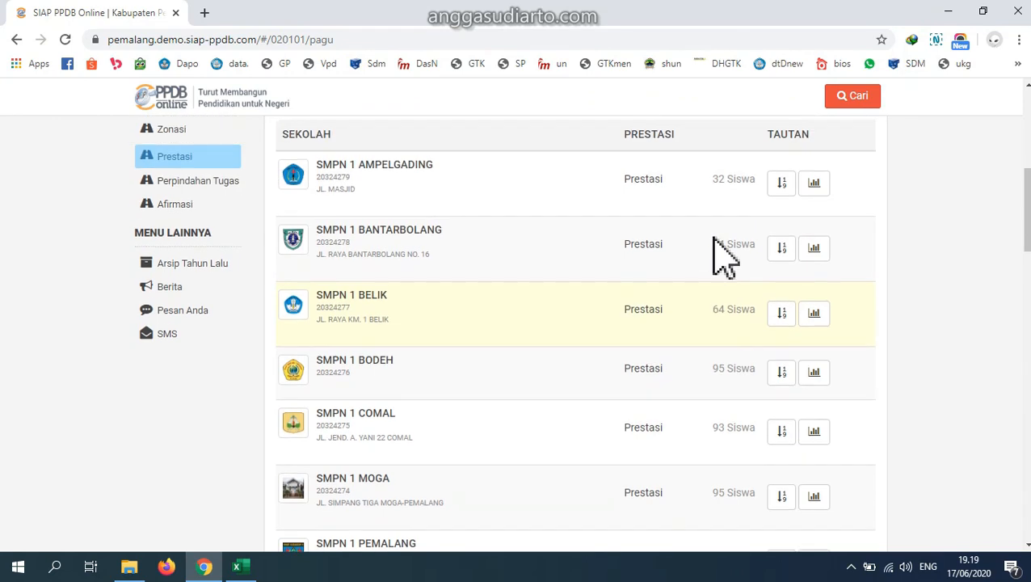
{"action": "scroll", "coordinate": [721, 228], "scroll_direction": "up", "scroll_amount": 1}
{"action": "scroll", "coordinate": [718, 266], "scroll_direction": "up", "scroll_amount": 2}
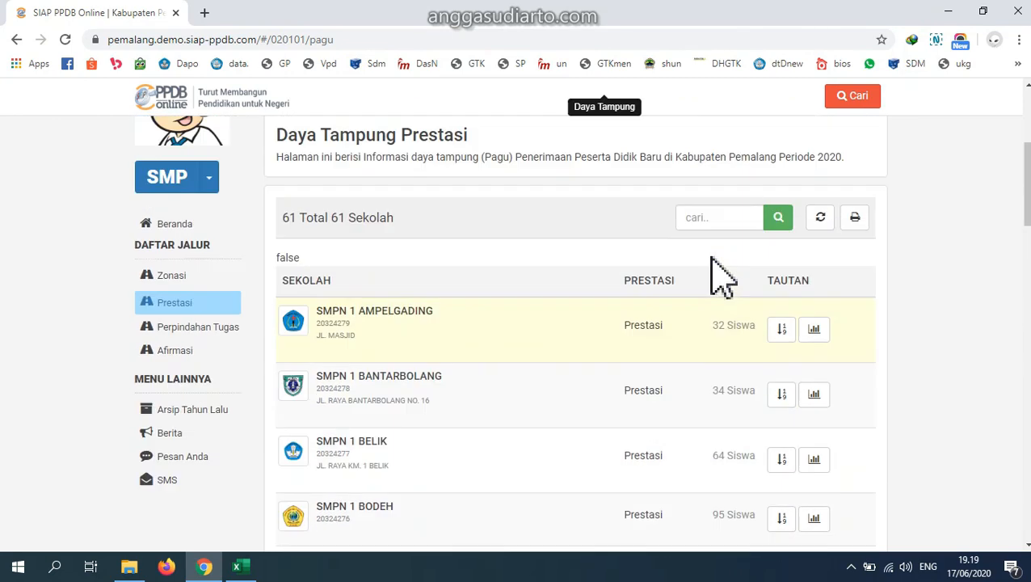
{"action": "scroll", "coordinate": [598, 301], "scroll_direction": "down", "scroll_amount": 1}
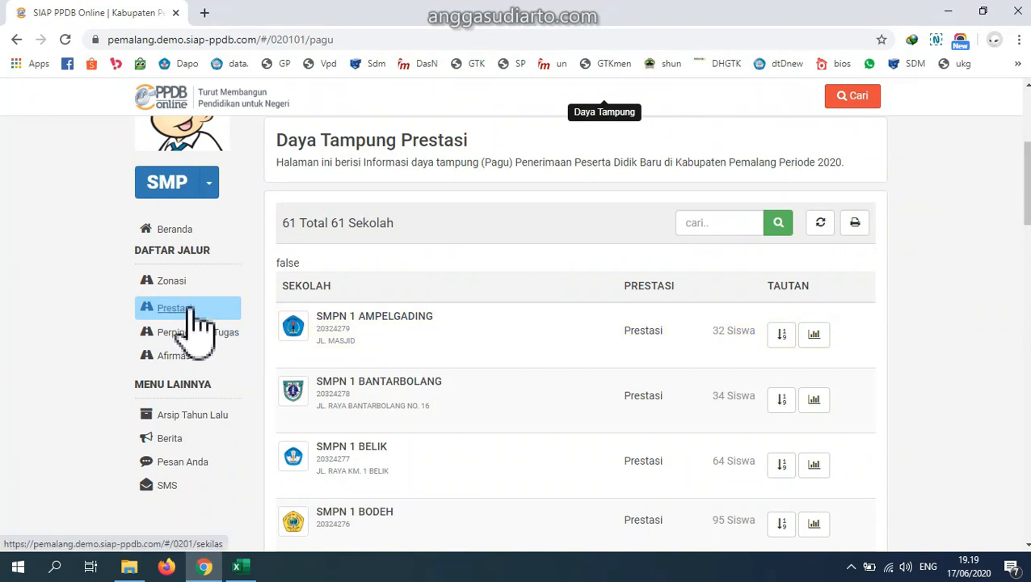
{"action": "scroll", "coordinate": [633, 396], "scroll_direction": "down", "scroll_amount": 5}
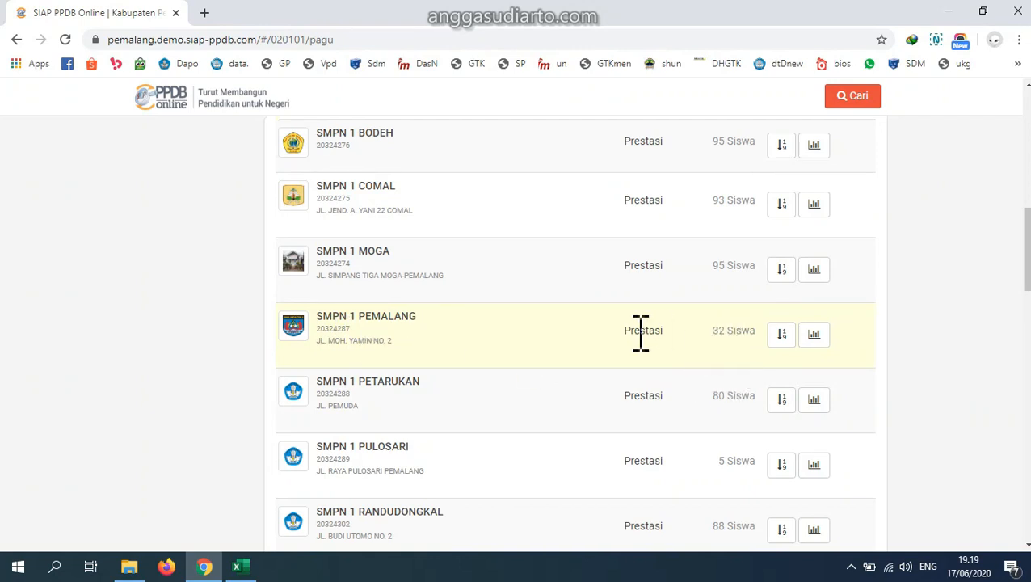
{"action": "scroll", "coordinate": [691, 347], "scroll_direction": "up", "scroll_amount": 1}
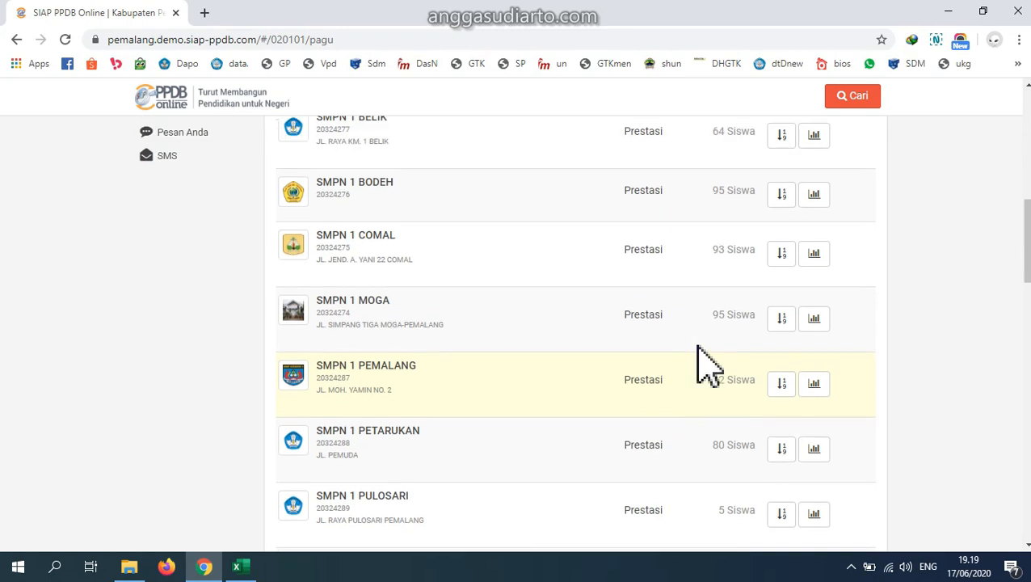
{"action": "scroll", "coordinate": [677, 367], "scroll_direction": "up", "scroll_amount": 6}
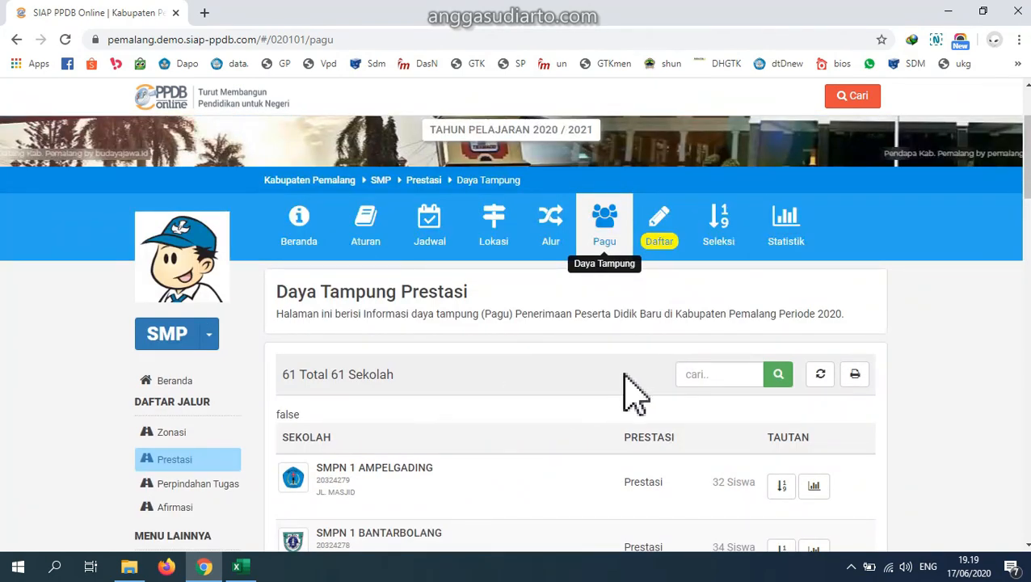
- Open the Pendaftaran page of the Prestasi track
{"action": "left_click", "coordinate": [677, 257]}
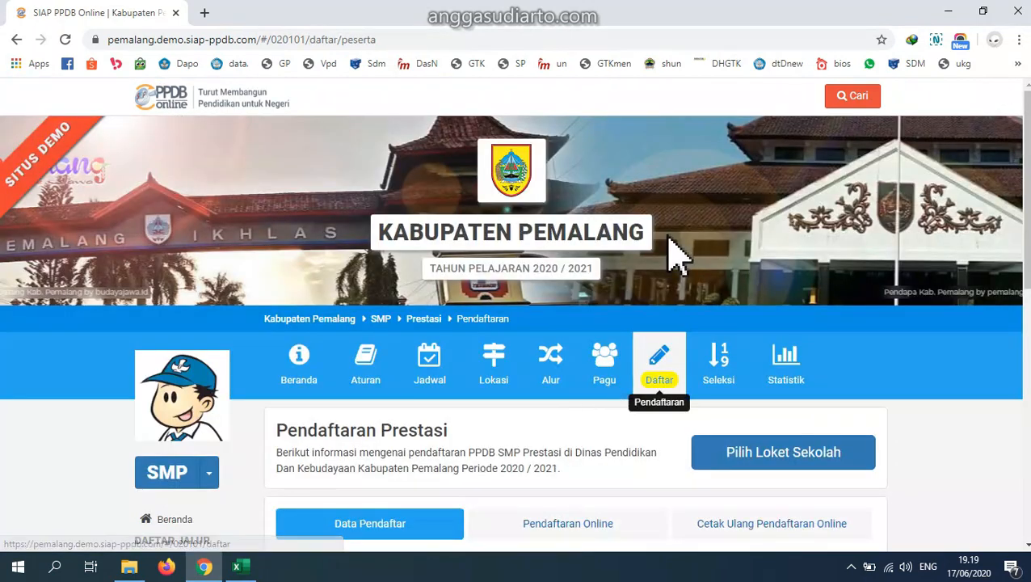
- View the Prestasi track's overview page and return to its Pendaftaran page through Mendaftarkan Diri
{"action": "scroll", "coordinate": [638, 449], "scroll_direction": "down", "scroll_amount": 3}
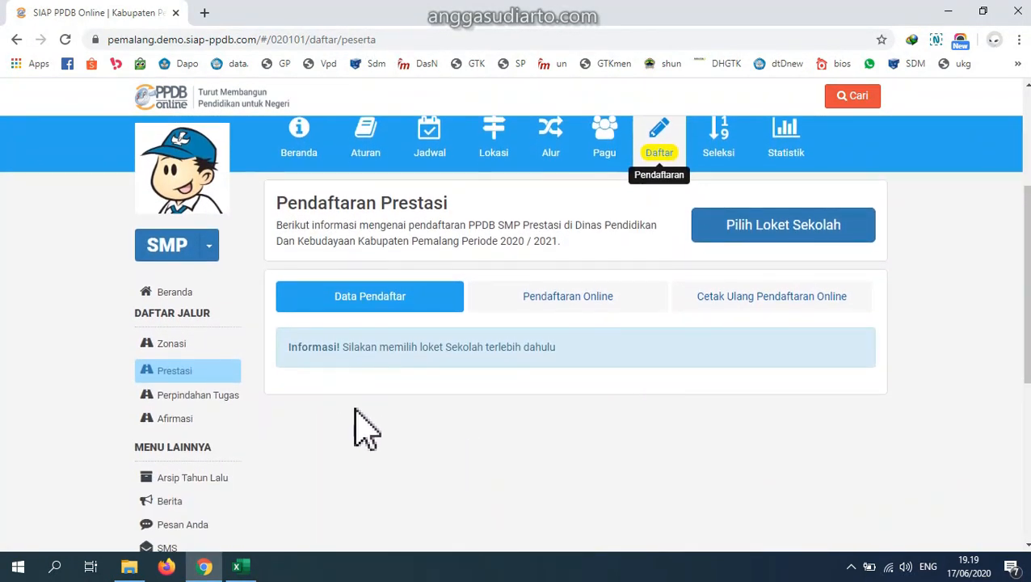
{"action": "left_click", "coordinate": [174, 373]}
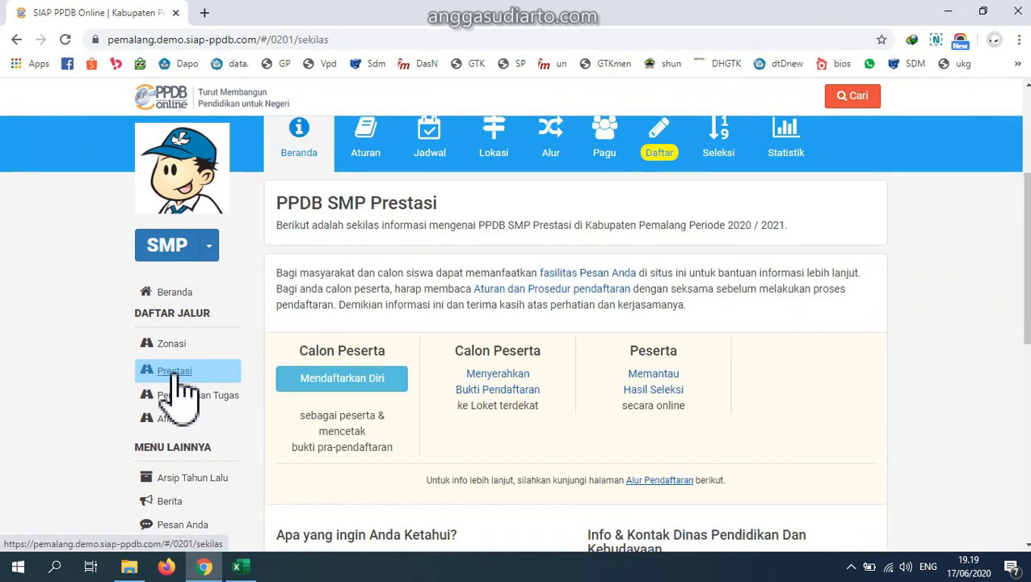
{"action": "scroll", "coordinate": [836, 329], "scroll_direction": "down", "scroll_amount": 1}
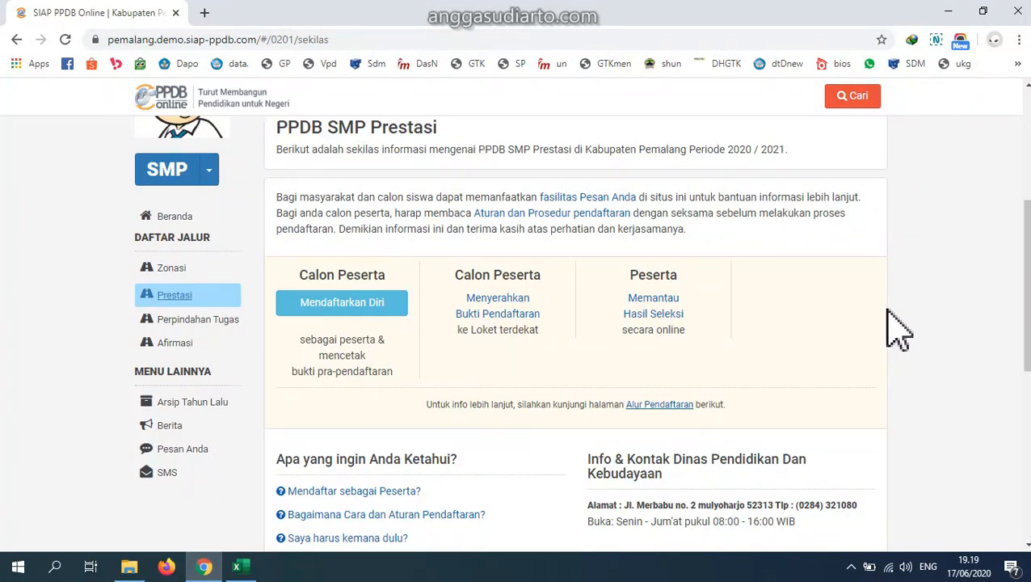
{"action": "scroll", "coordinate": [856, 323], "scroll_direction": "up", "scroll_amount": 2}
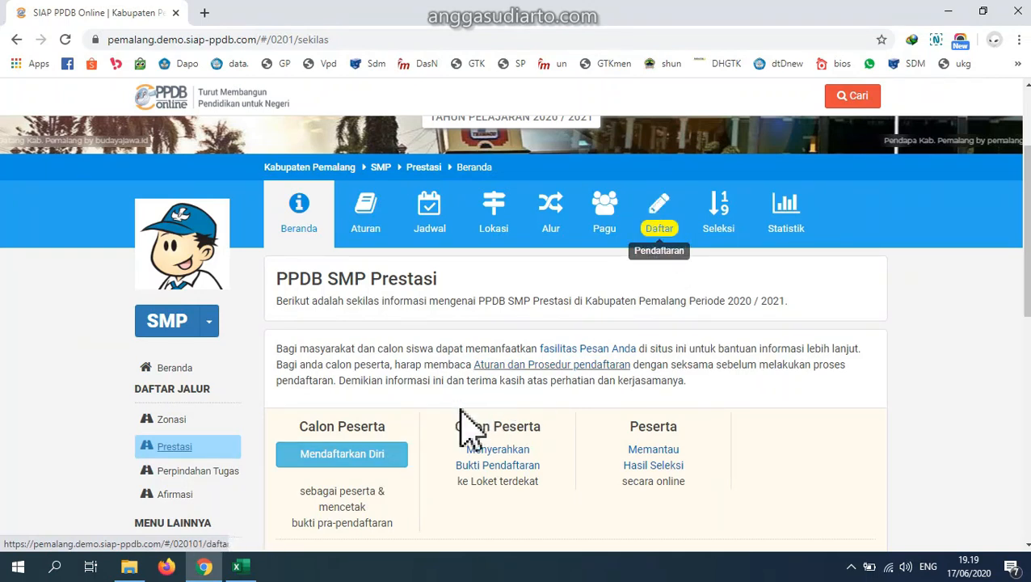
{"action": "left_click", "coordinate": [350, 456]}
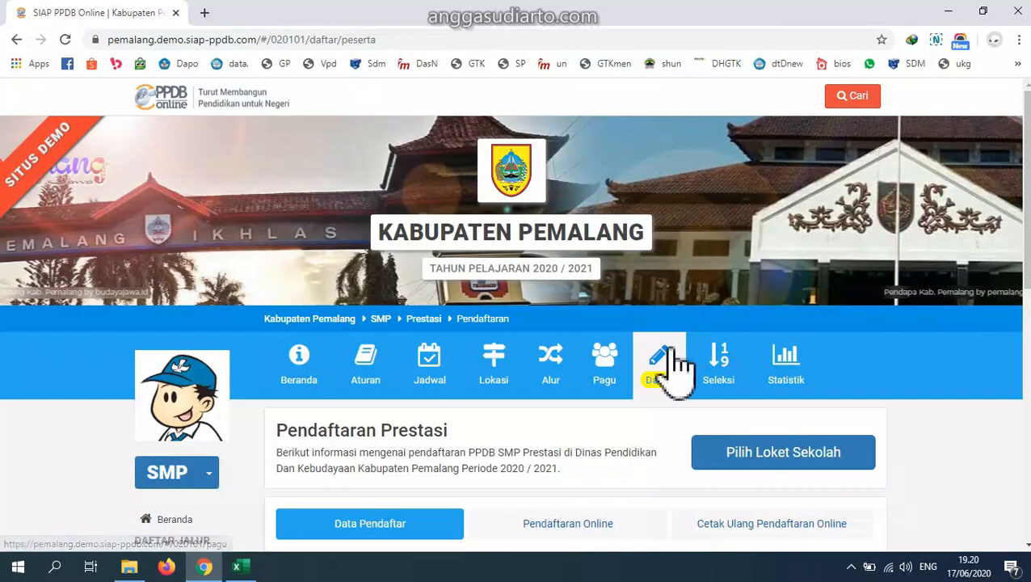
- Open the Pendaftaran Online form of the Prestasi track at its No. Peserta stage
{"action": "scroll", "coordinate": [669, 367], "scroll_direction": "down", "scroll_amount": 2}
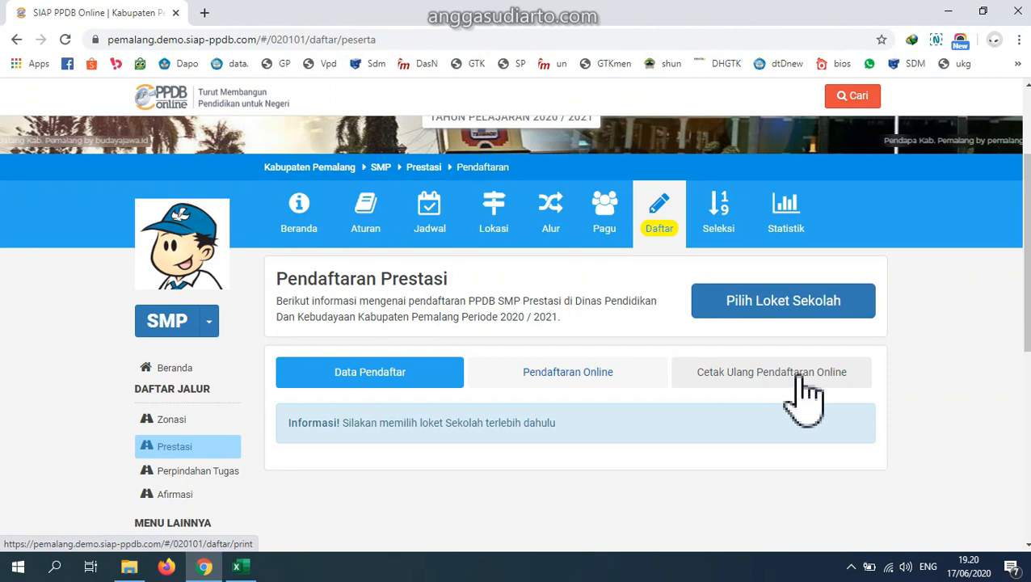
{"action": "scroll", "coordinate": [800, 395], "scroll_direction": "down", "scroll_amount": 1}
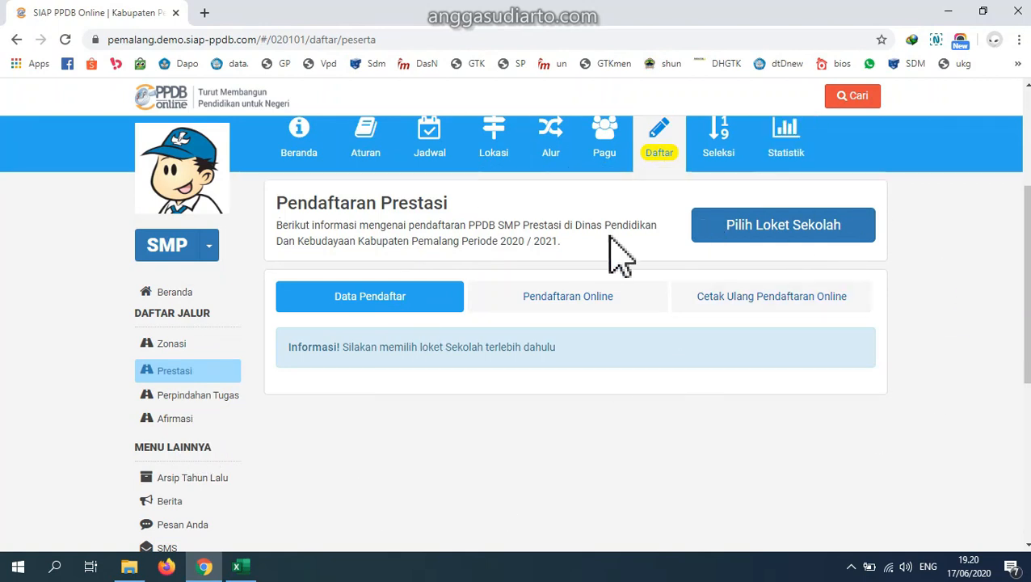
{"action": "scroll", "coordinate": [119, 440], "scroll_direction": "up", "scroll_amount": 1}
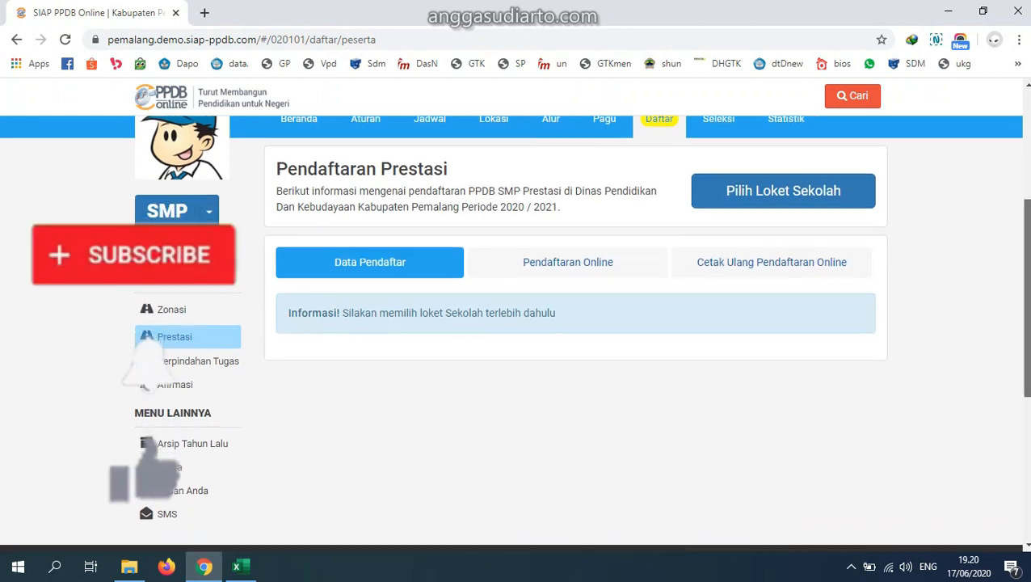
{"action": "mouse_move", "coordinate": [1024, 227]}
{"action": "left_mouse_down"}
{"action": "mouse_move", "coordinate": [1025, 216]}
{"action": "mouse_move", "coordinate": [1024, 227]}
{"action": "left_mouse_up"}
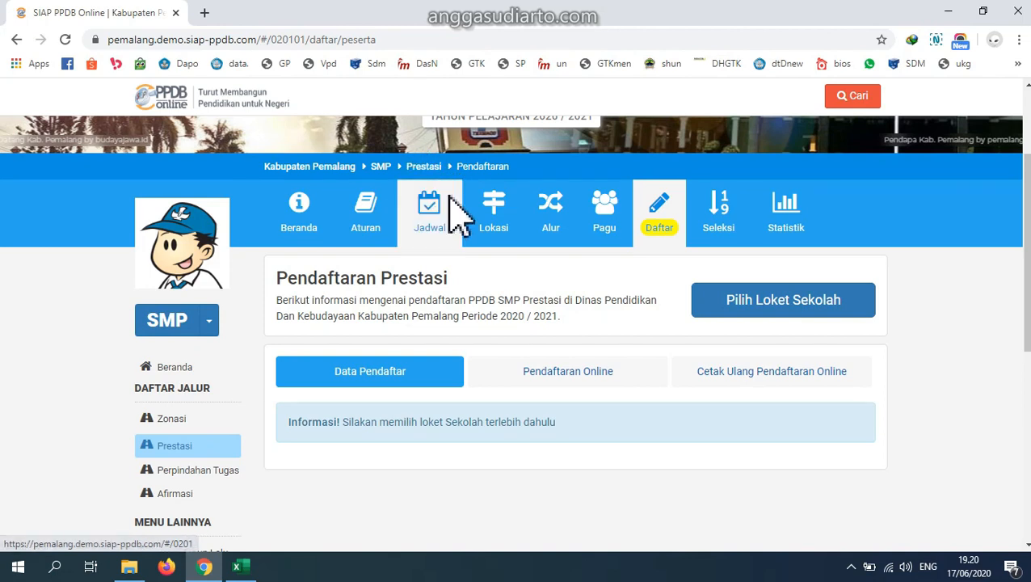
{"action": "left_click", "coordinate": [572, 376]}
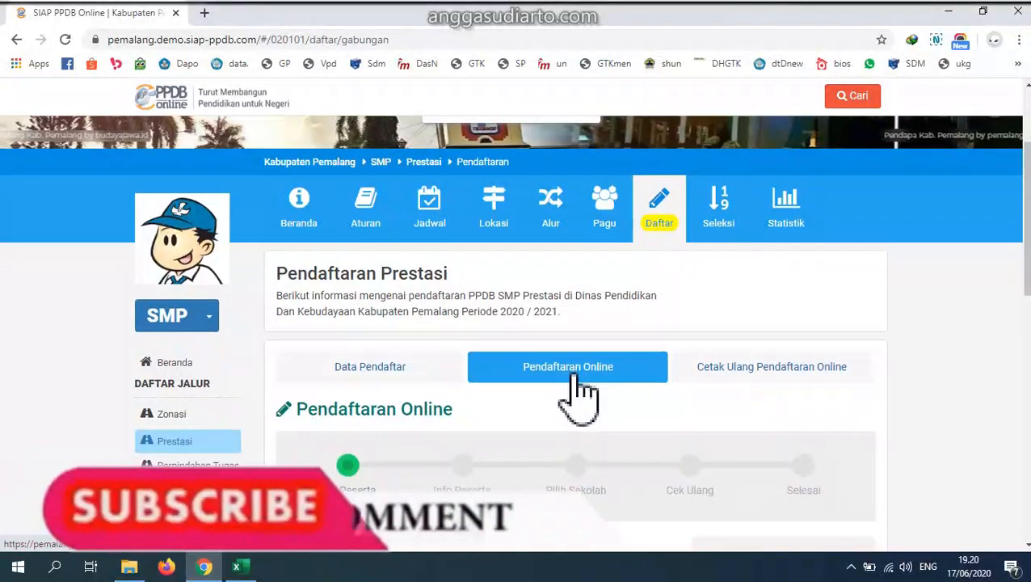
{"action": "scroll", "coordinate": [572, 375], "scroll_direction": "down", "scroll_amount": 2}
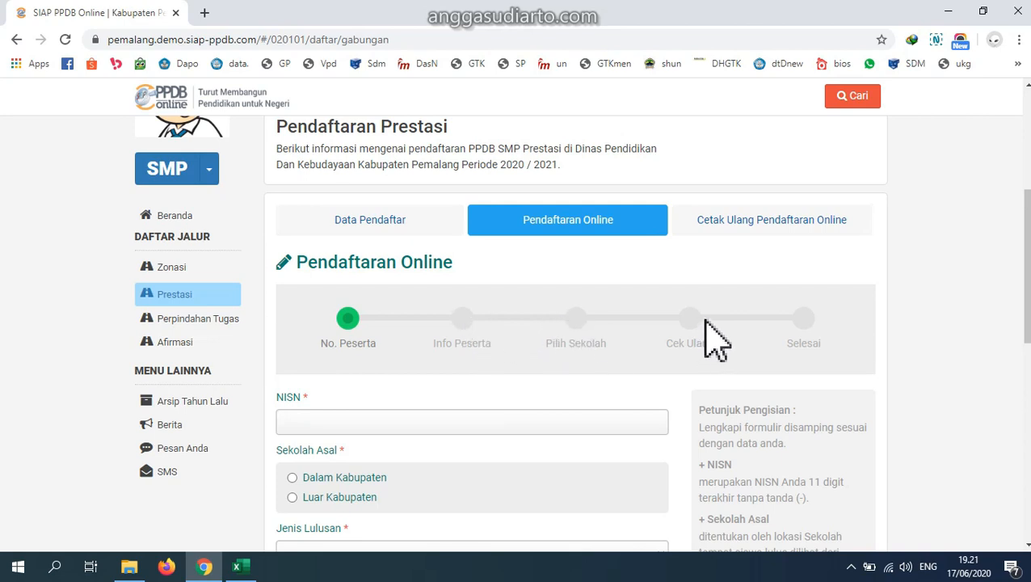
{"action": "scroll", "coordinate": [594, 349], "scroll_direction": "down", "scroll_amount": 1}
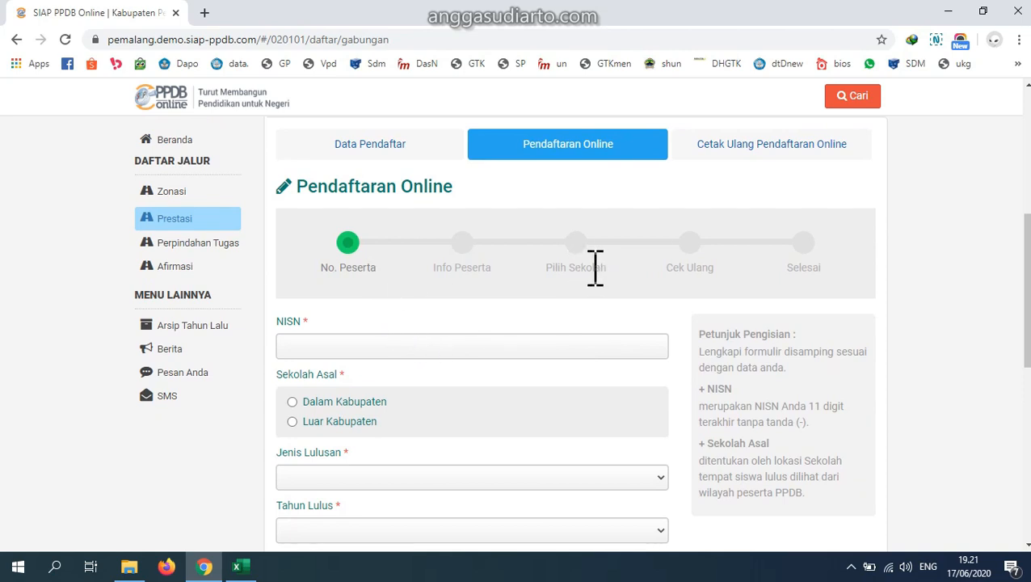
- Copy the NISN of entry No 115 from Excel's DB Ujicoba Kab. sheet and paste it into the browser form's NISN field
{"action": "left_click", "coordinate": [383, 346]}
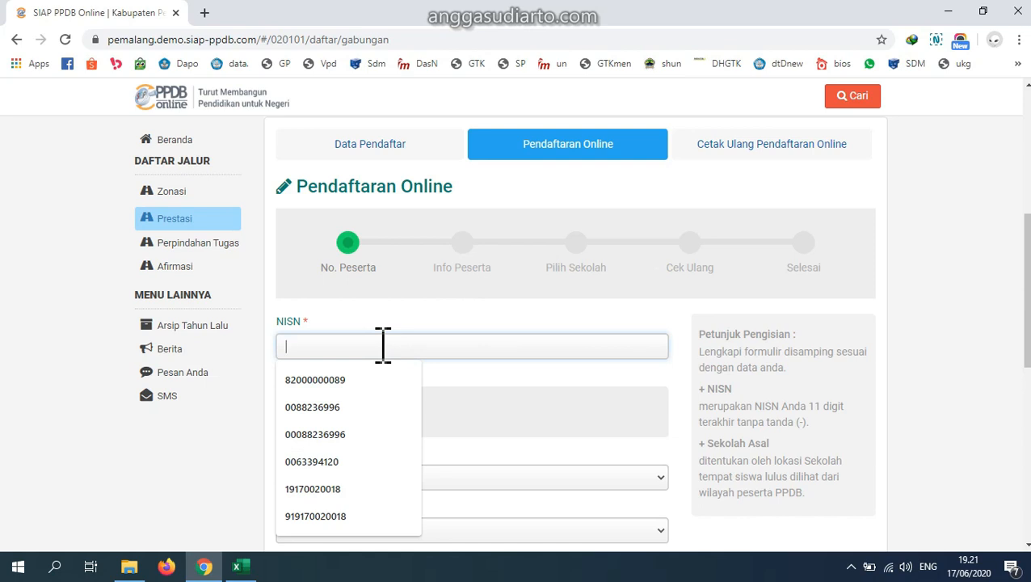
{"action": "left_click", "coordinate": [237, 566]}
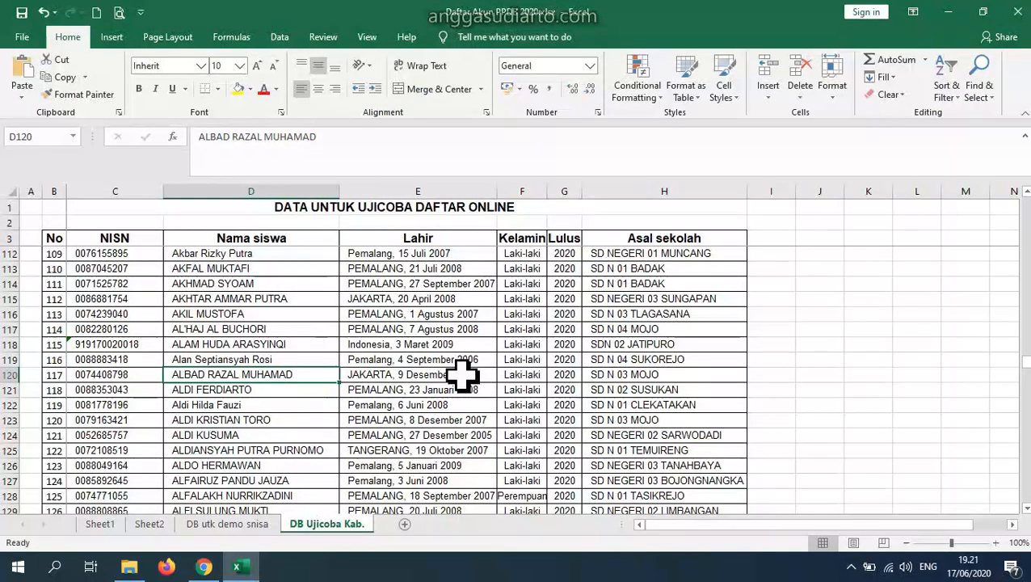
{"action": "left_click", "coordinate": [152, 344]}
{"action": "left_click", "coordinate": [264, 138]}
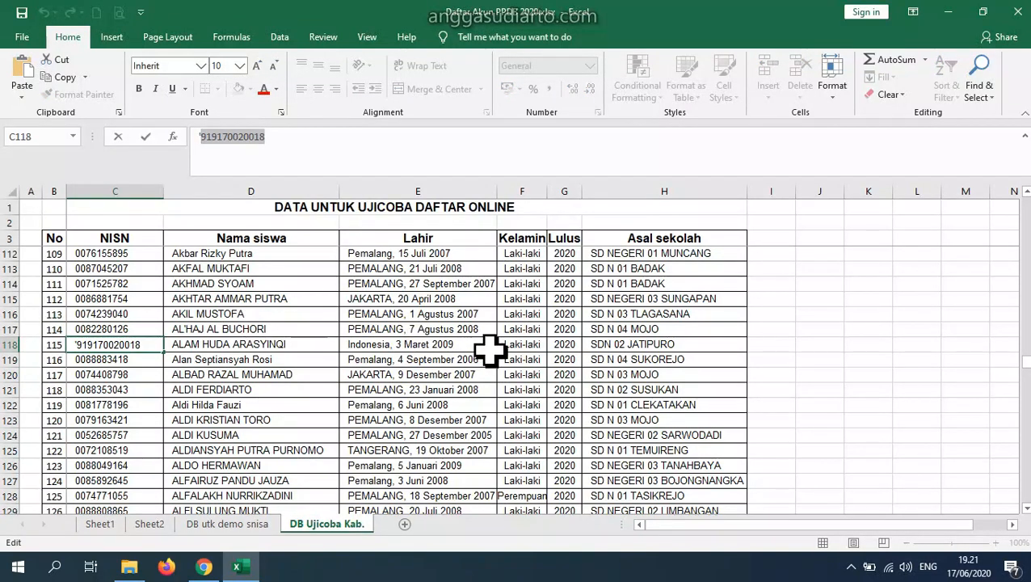
{"action": "left_click", "coordinate": [209, 345]}
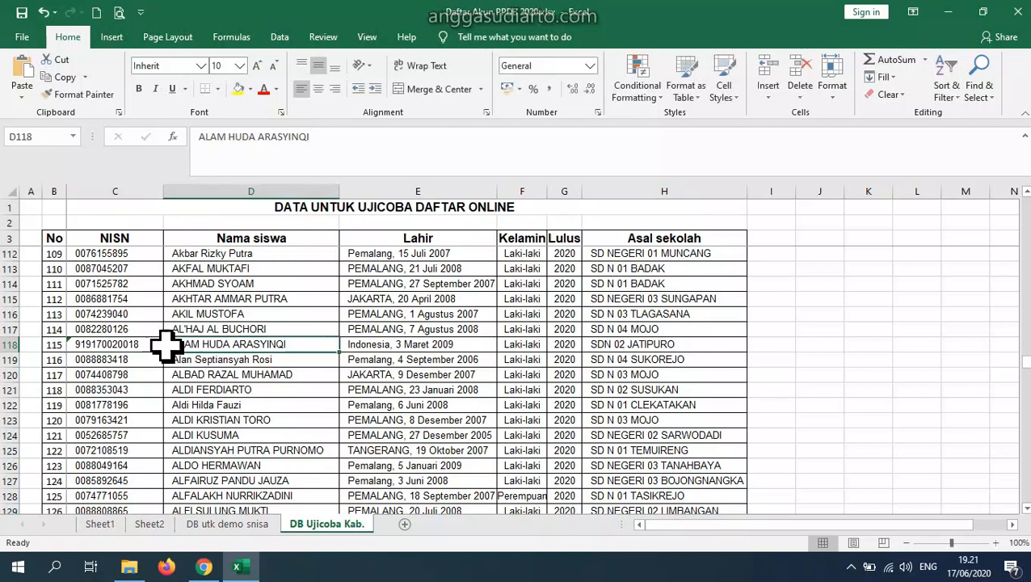
{"action": "left_click", "coordinate": [56, 345]}
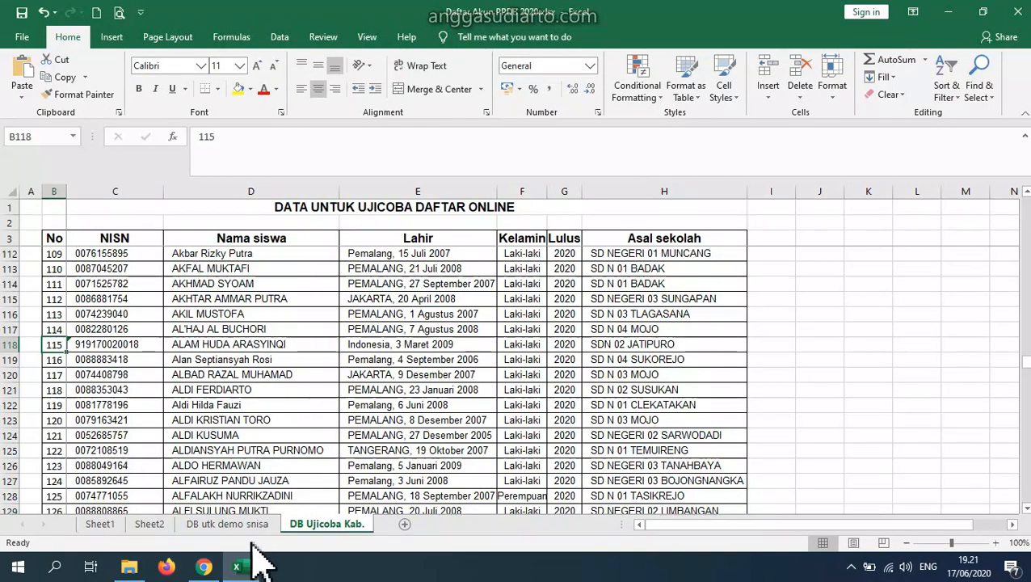
{"action": "left_click", "coordinate": [204, 567]}
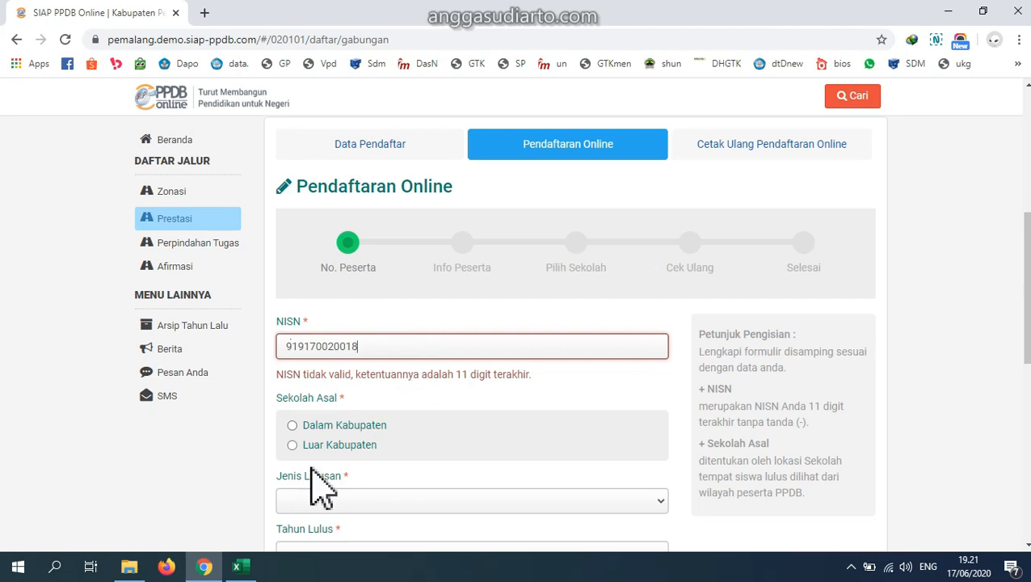
{"action": "mouse_move", "coordinate": [208, 574]}
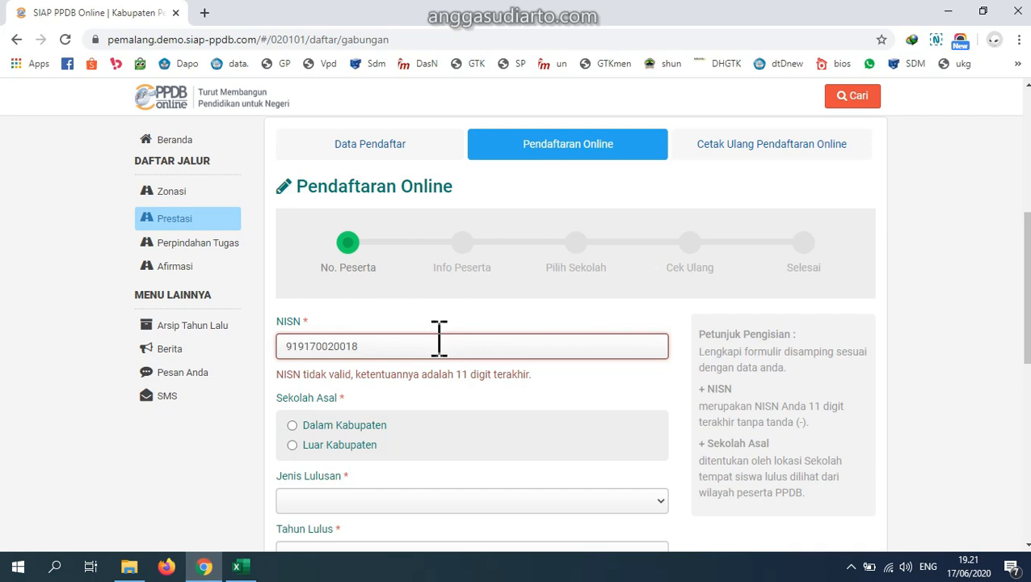
- Examine the validation message beneath the NISN field against the entered number
{"action": "scroll", "coordinate": [438, 339], "scroll_direction": "down", "scroll_amount": 2}
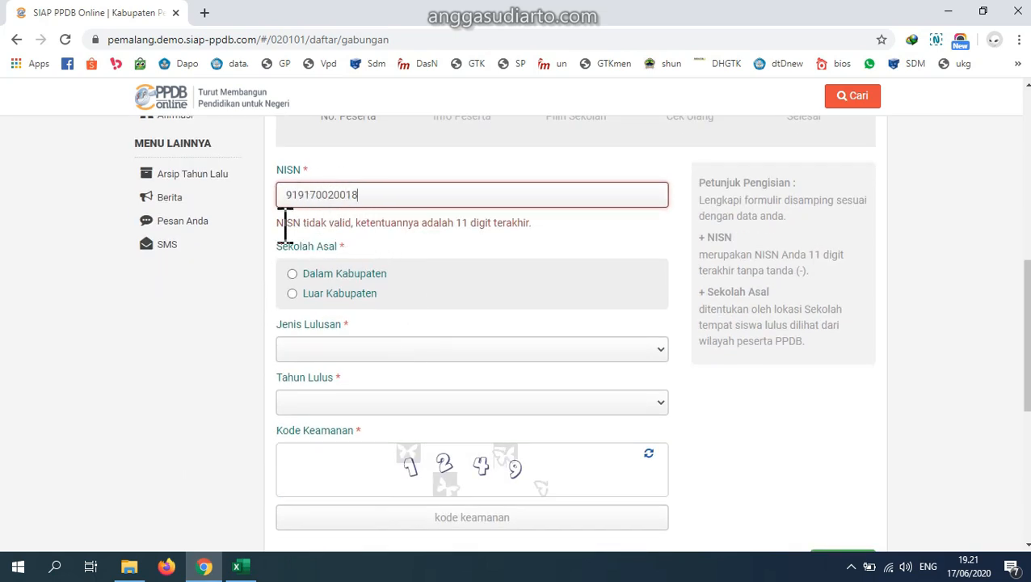
{"action": "left_click_drag", "start_coordinate": [283, 225], "coordinate": [575, 247]}
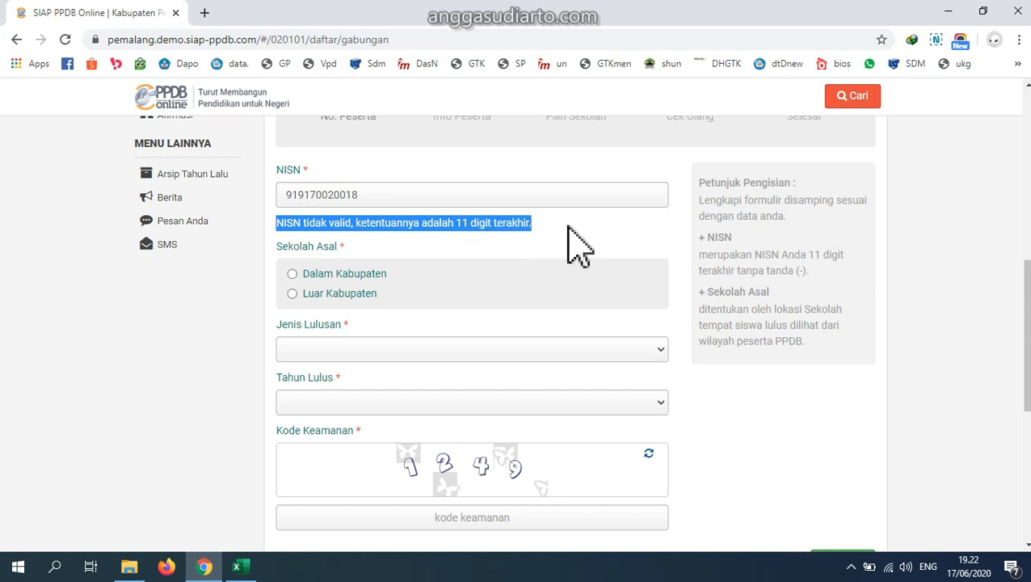
{"action": "left_click", "coordinate": [578, 247]}
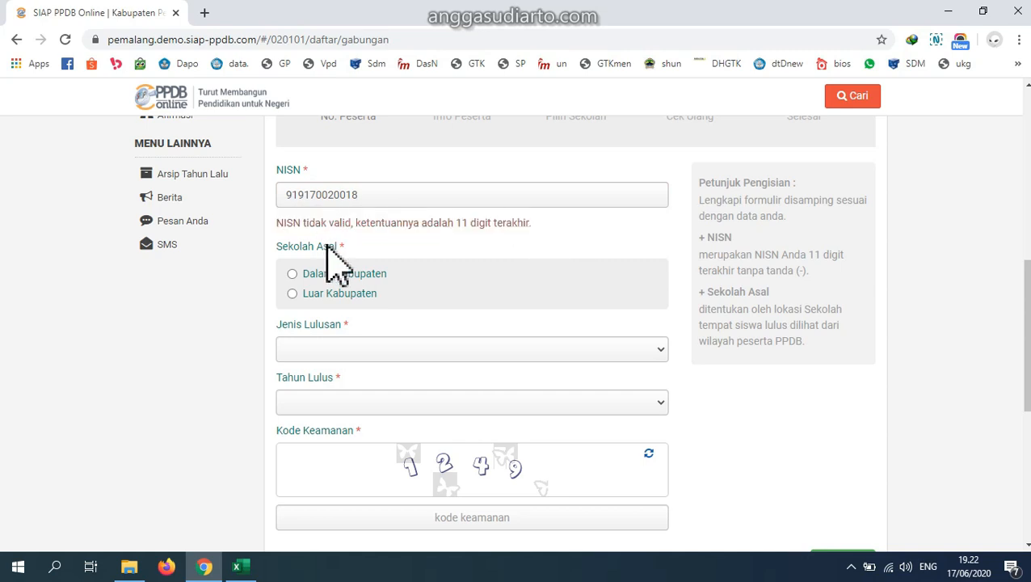
{"action": "left_click_drag", "start_coordinate": [283, 224], "coordinate": [545, 241]}
{"action": "left_click", "coordinate": [439, 222]}
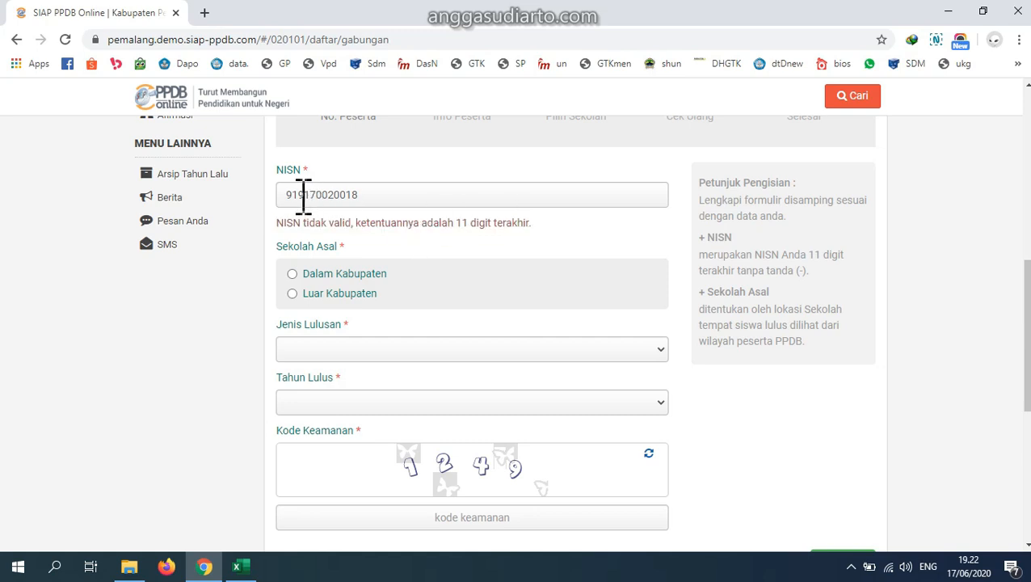
{"action": "left_click_drag", "start_coordinate": [279, 222], "coordinate": [531, 228]}
{"action": "left_click", "coordinate": [552, 244]}
{"action": "left_click_drag", "start_coordinate": [282, 224], "coordinate": [572, 228]}
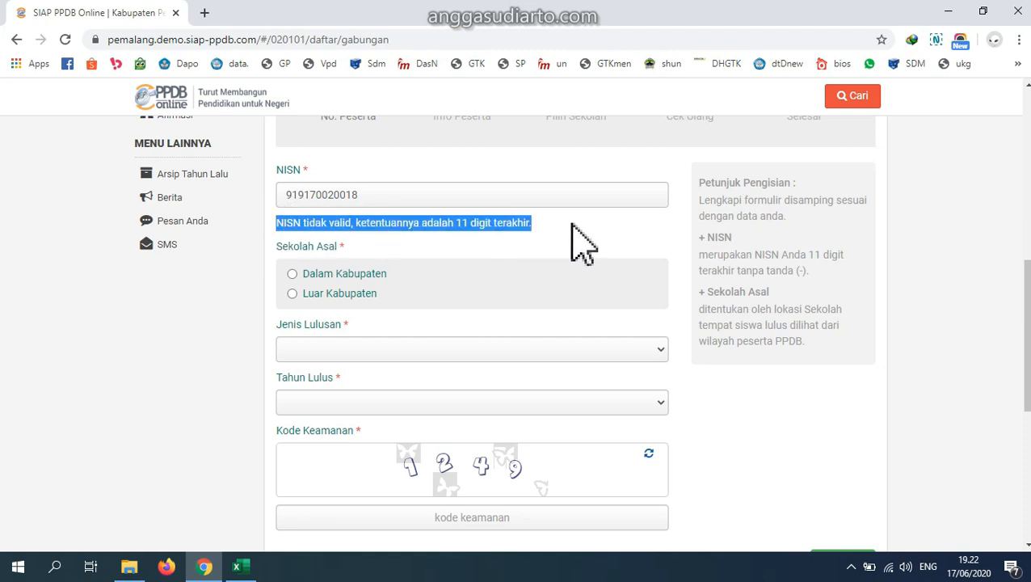
{"action": "left_click", "coordinate": [572, 227]}
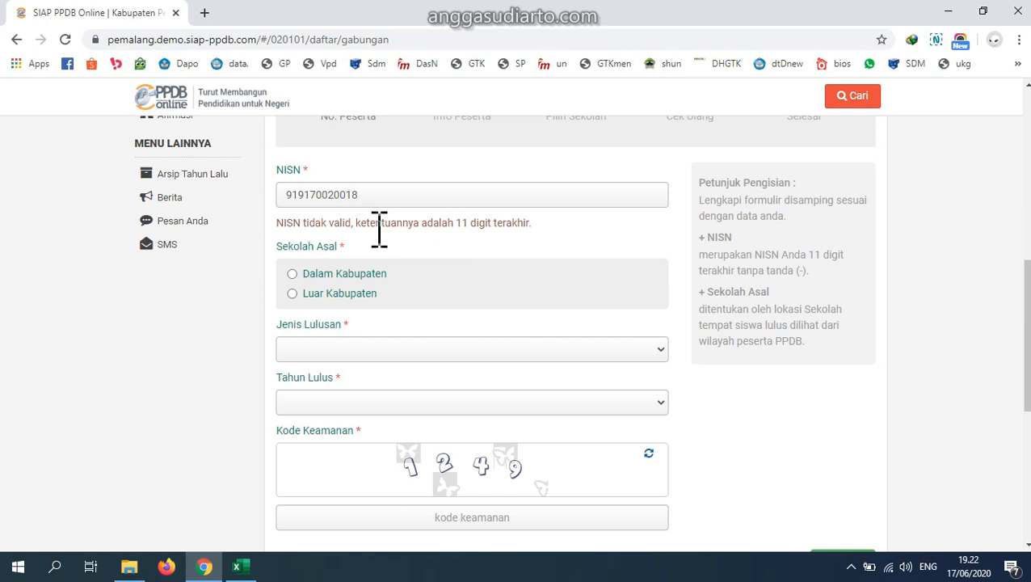
- Try Dalam Kabupaten for Sekolah Asal, and set it to Luar Kabupaten
{"action": "scroll", "coordinate": [379, 230], "scroll_direction": "up", "scroll_amount": 1}
{"action": "left_click", "coordinate": [343, 350]}
{"action": "scroll", "coordinate": [471, 334], "scroll_direction": "down", "scroll_amount": 1}
{"action": "left_click", "coordinate": [350, 315]}
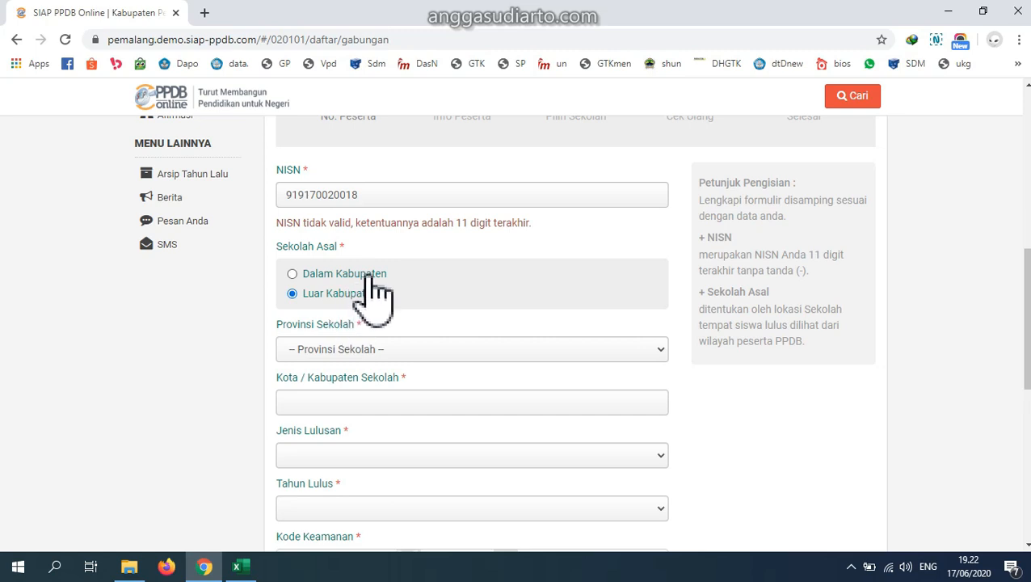
{"action": "scroll", "coordinate": [575, 279], "scroll_direction": "down", "scroll_amount": 1}
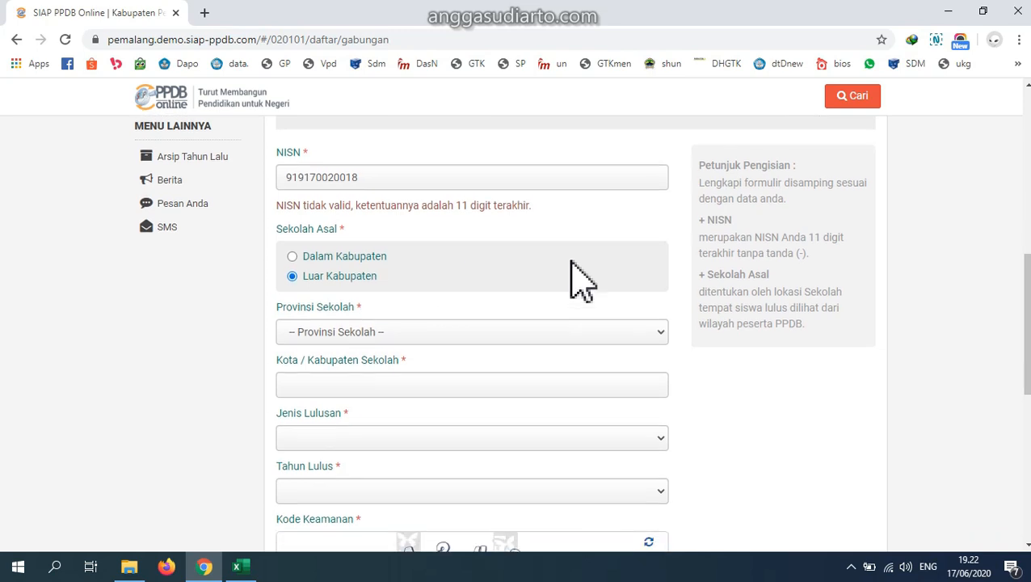
- Look through the list of provinces and set Provinsi Sekolah to DKI Jakarta
{"action": "left_click", "coordinate": [501, 274]}
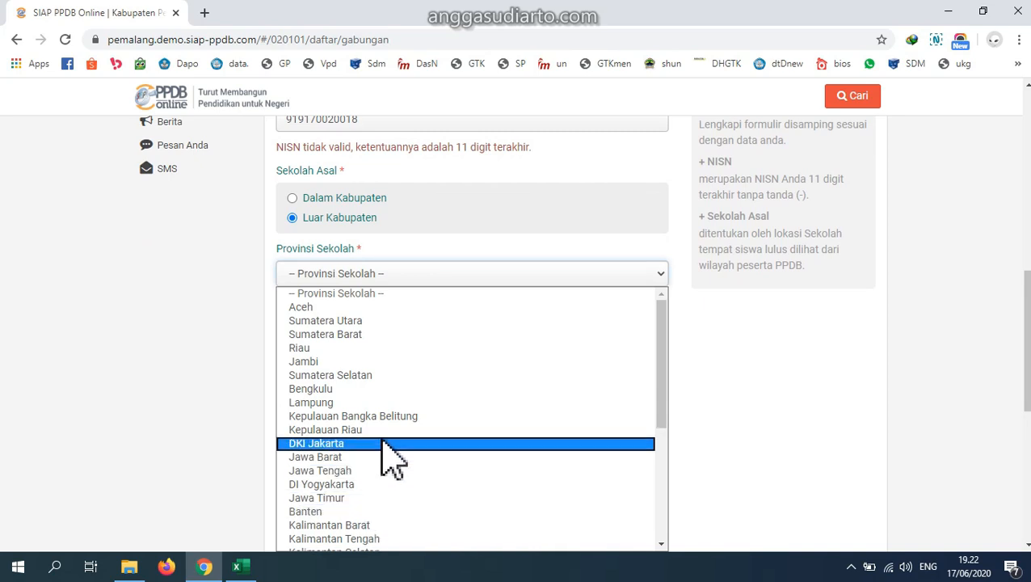
{"action": "scroll", "coordinate": [385, 389], "scroll_direction": "down", "scroll_amount": 3}
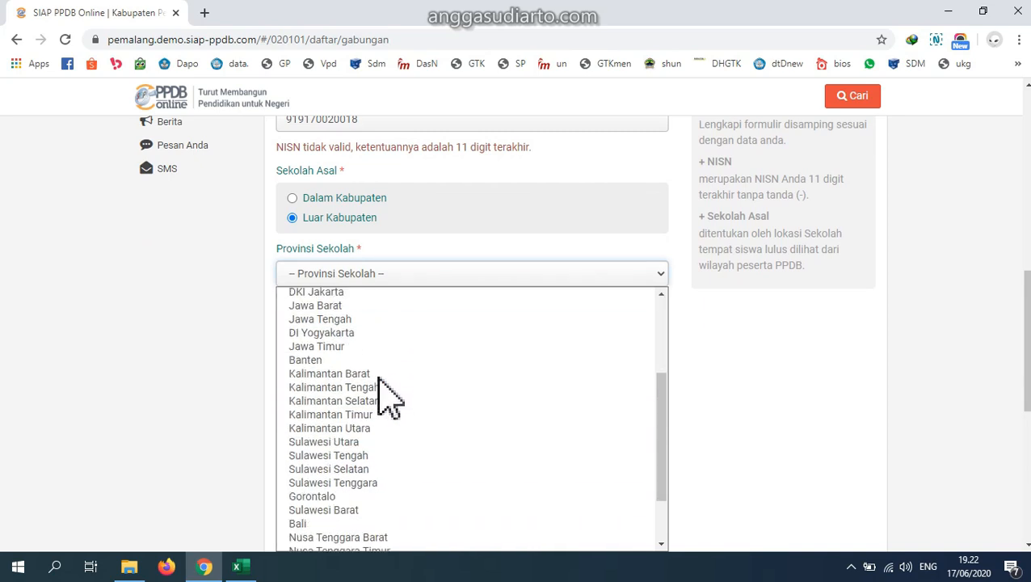
{"action": "scroll", "coordinate": [372, 477], "scroll_direction": "down", "scroll_amount": 2}
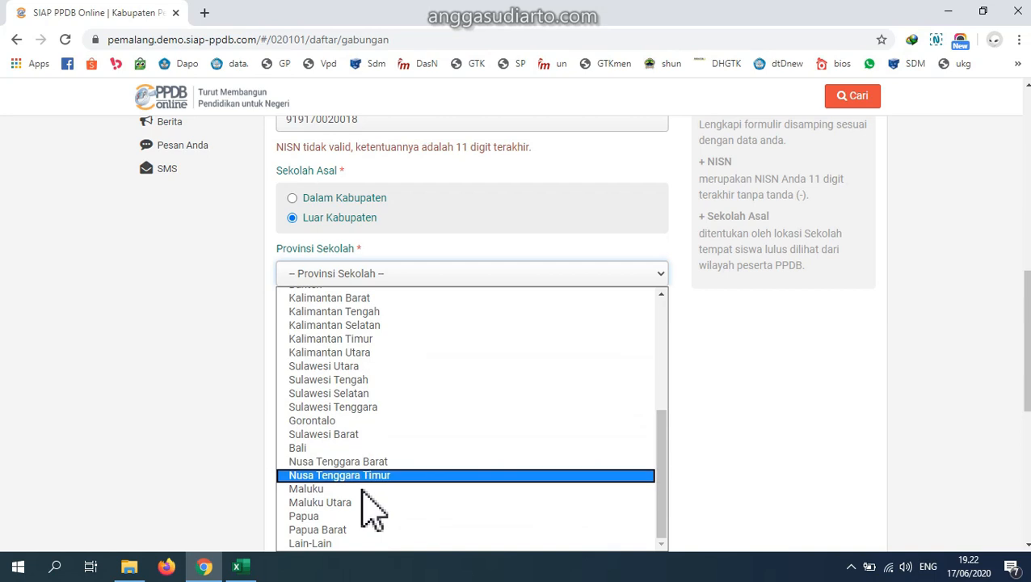
{"action": "scroll", "coordinate": [372, 440], "scroll_direction": "up", "scroll_amount": 4}
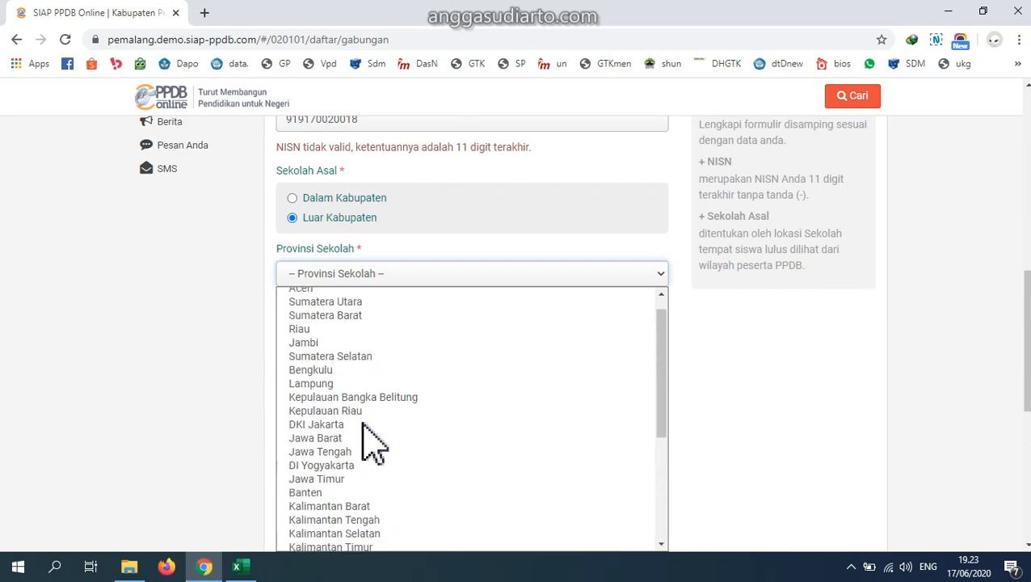
{"action": "left_click", "coordinate": [347, 444]}
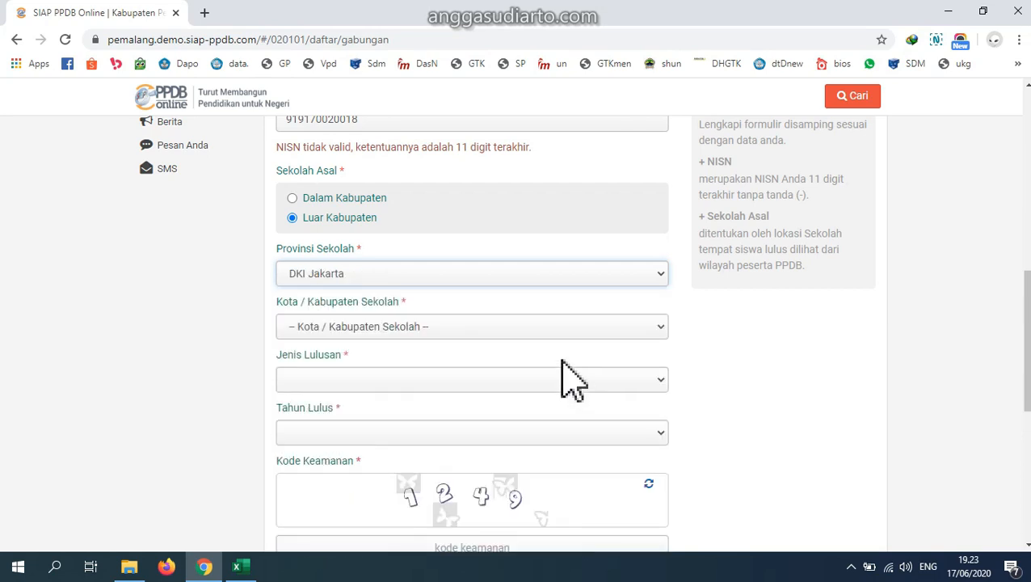
- Set Kota / Kabupaten Sekolah to Kota Jakarta Pusat and Jenis Lulusan to Reguler
{"action": "left_click", "coordinate": [471, 327]}
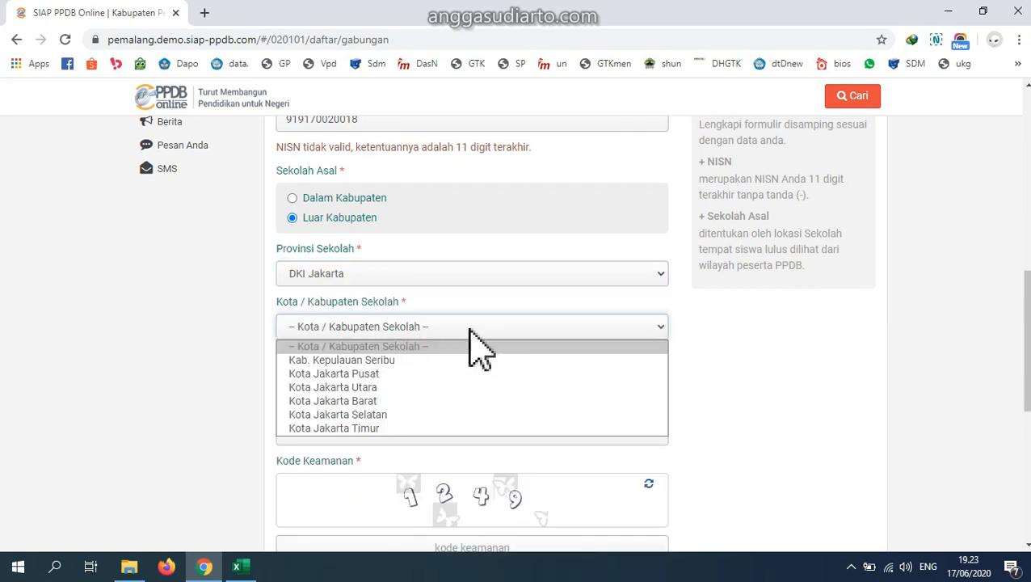
{"action": "left_click", "coordinate": [368, 376]}
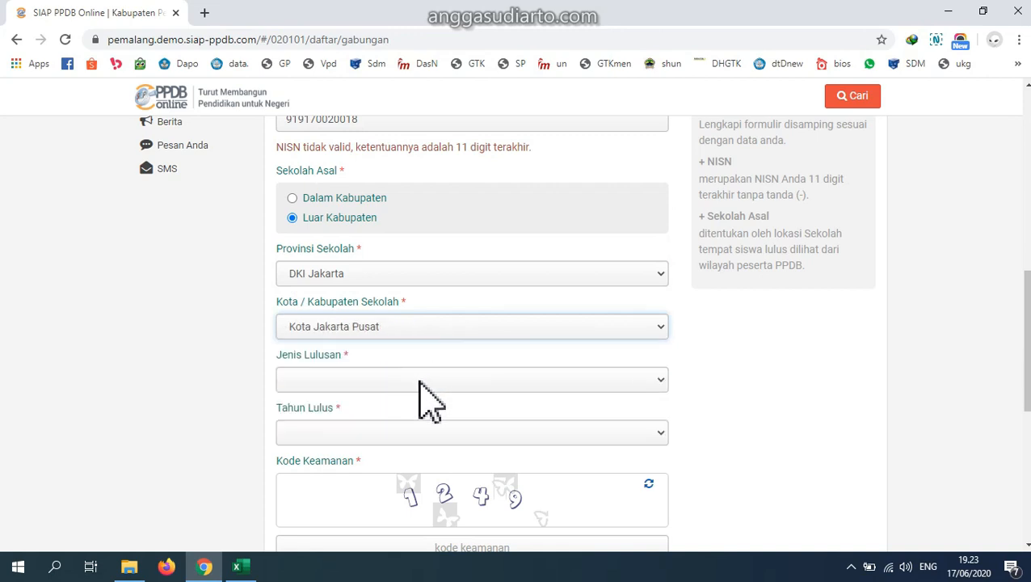
{"action": "left_click", "coordinate": [419, 382]}
{"action": "left_click", "coordinate": [396, 400]}
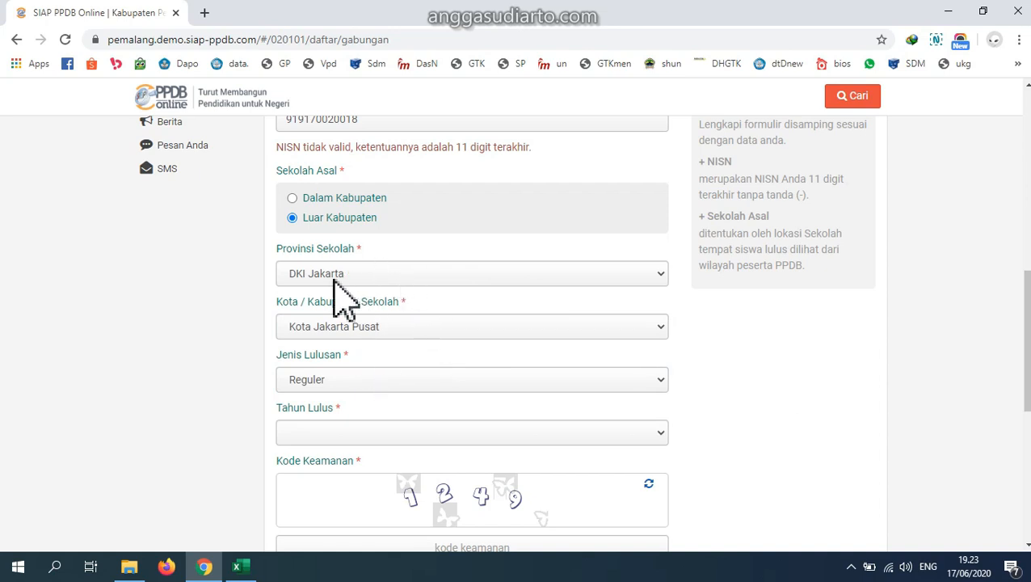
- Set Sekolah Asal to Dalam Kabupaten, with Jenis Lulusan Reguler and Tahun Lulus 2020
{"action": "scroll", "coordinate": [414, 343], "scroll_direction": "up", "scroll_amount": 1}
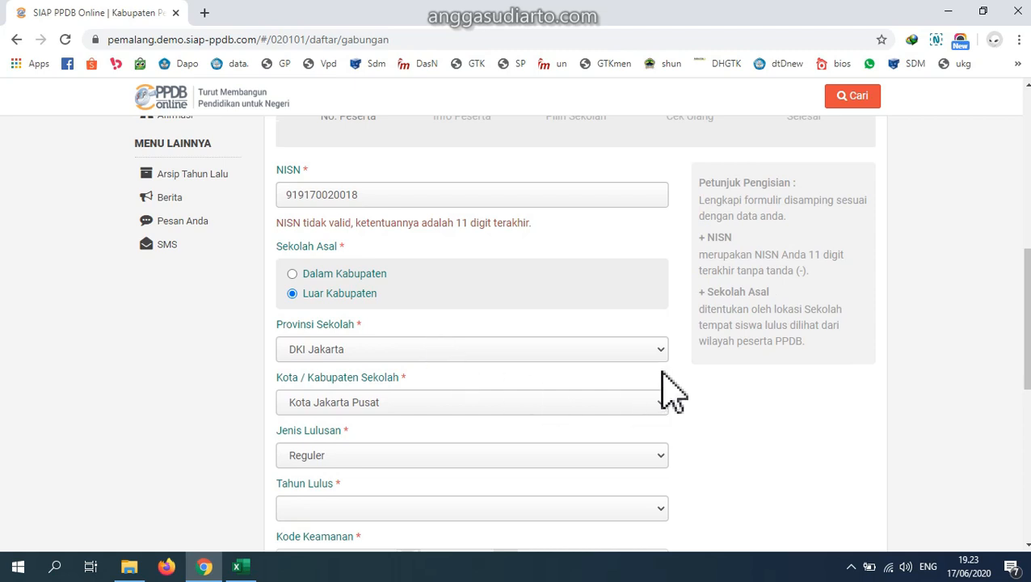
{"action": "left_click", "coordinate": [370, 274]}
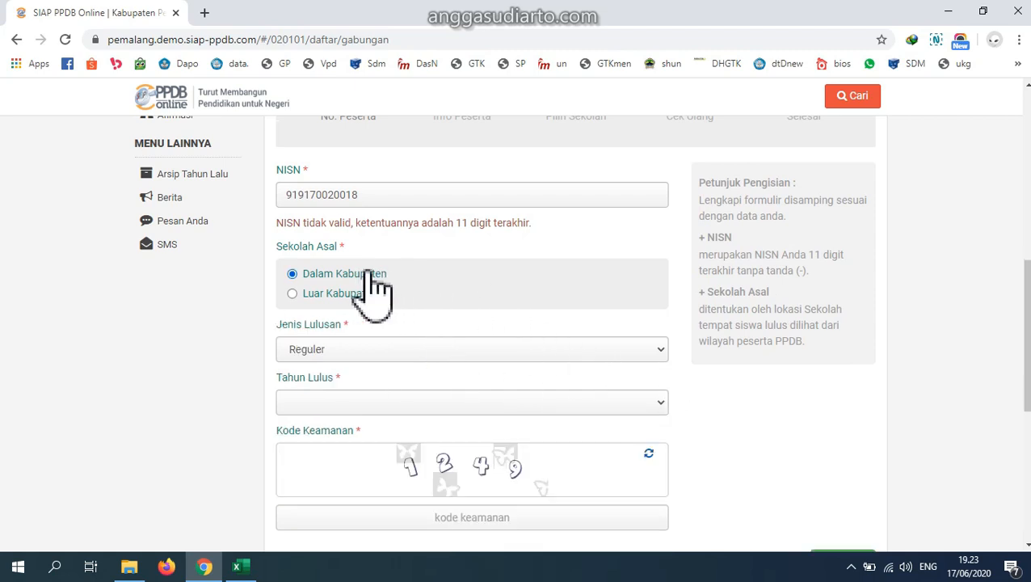
{"action": "left_click", "coordinate": [443, 349]}
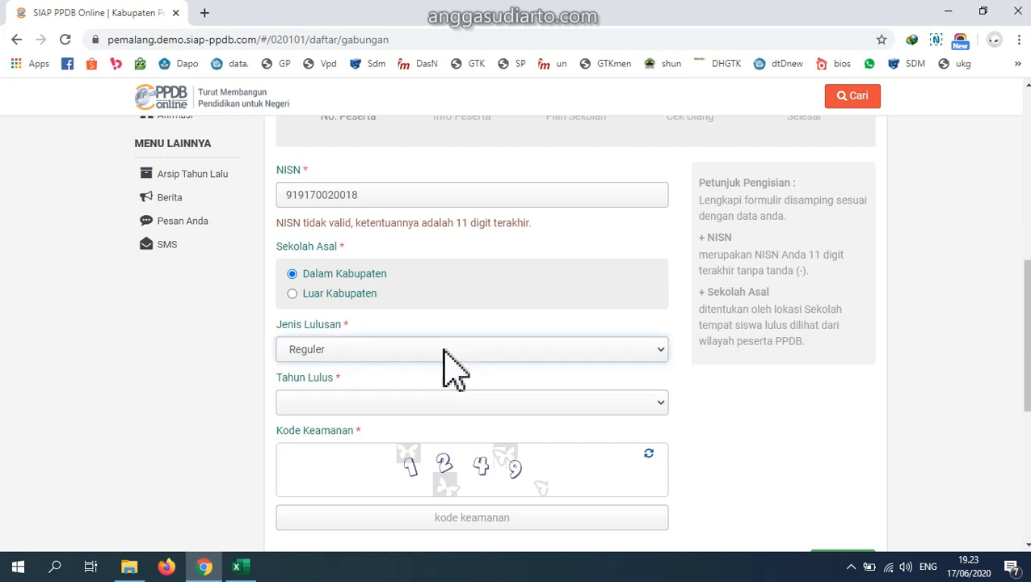
{"action": "left_click", "coordinate": [444, 349]}
{"action": "left_click", "coordinate": [405, 370]}
{"action": "scroll", "coordinate": [443, 349], "scroll_direction": "down", "scroll_amount": 1}
{"action": "left_click", "coordinate": [576, 328]}
{"action": "left_click", "coordinate": [518, 347]}
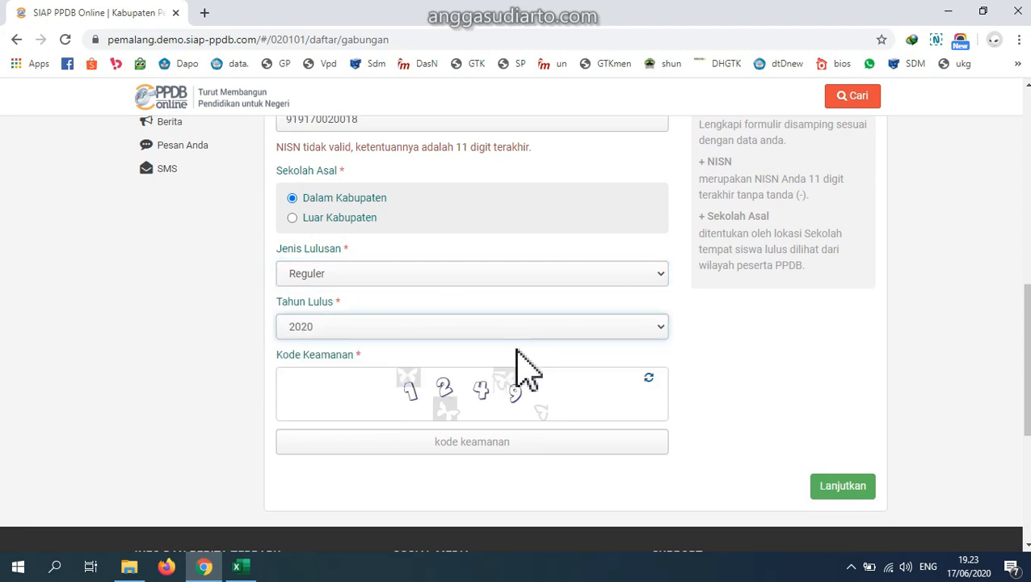
- Enter the displayed security code in Kode Keamanan and submit the No. Peserta stage to continue
{"action": "left_click", "coordinate": [552, 440]}
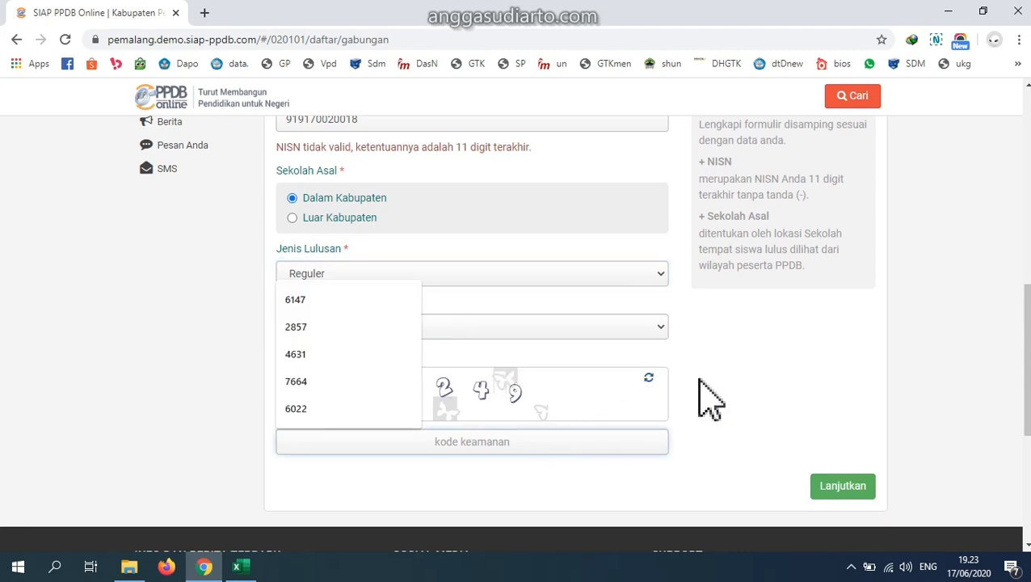
{"action": "left_click", "coordinate": [700, 380]}
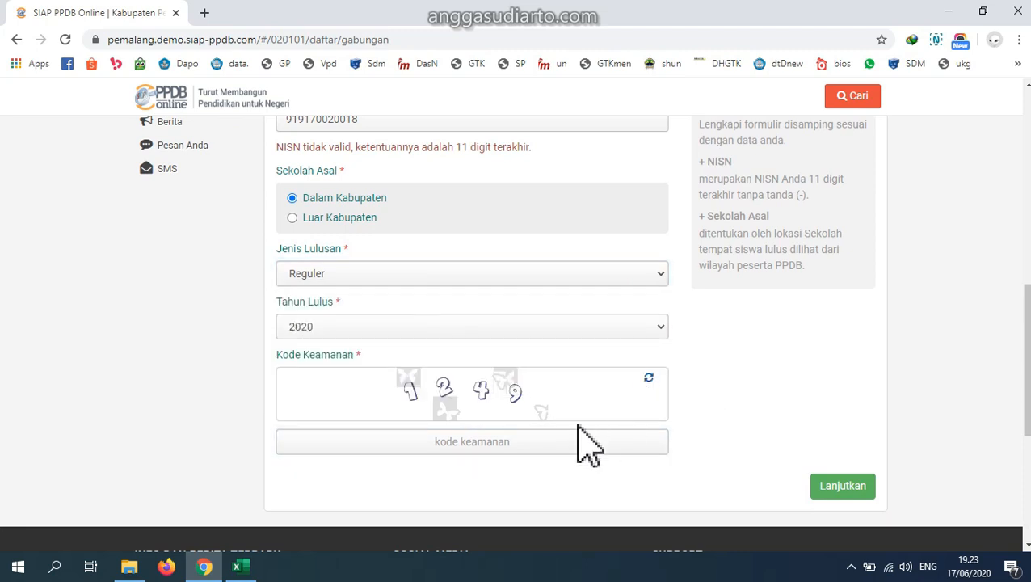
{"action": "left_click", "coordinate": [527, 437]}
{"action": "left_click", "coordinate": [520, 373]}
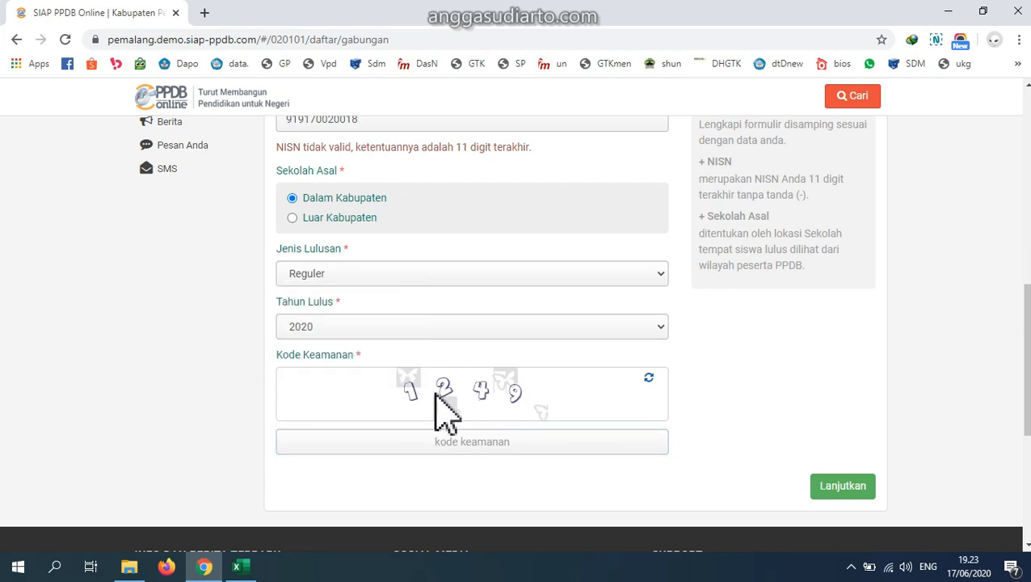
{"action": "left_click", "coordinate": [465, 442]}
{"action": "type", "text": "1249"}
{"action": "left_click", "coordinate": [843, 487]}
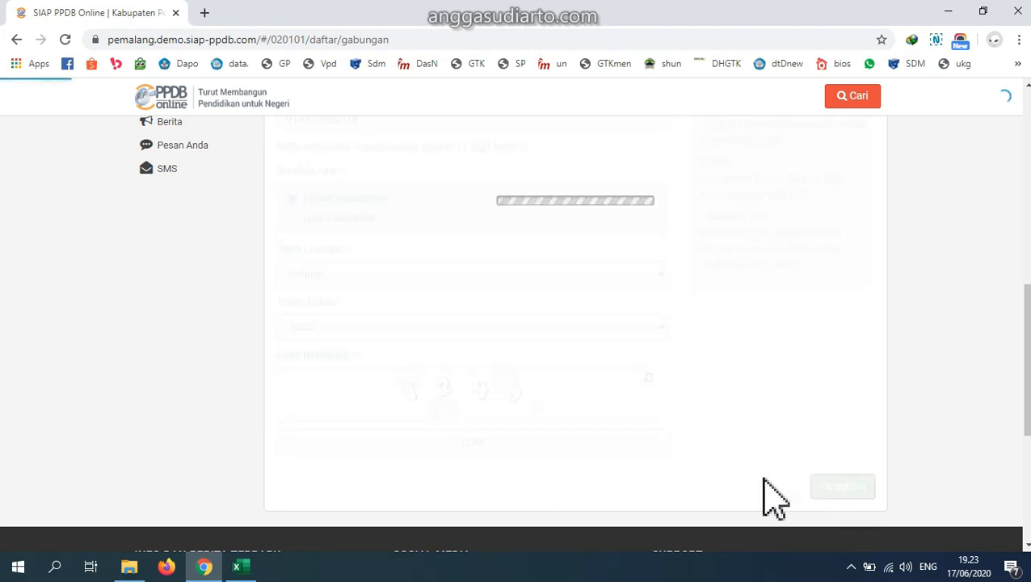
- Review the prefilled Data Asal Sekolah and Biodata Siswa sections, try Perempuan for Jenis Kelamin, and return it to Laki-laki
{"action": "scroll", "coordinate": [868, 407], "scroll_direction": "up", "scroll_amount": 4}
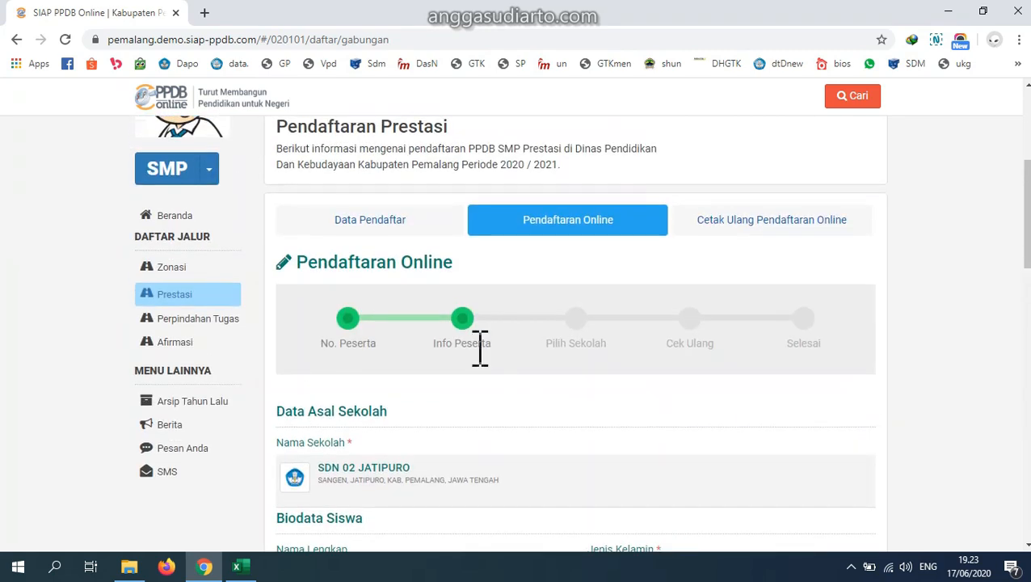
{"action": "scroll", "coordinate": [504, 355], "scroll_direction": "down", "scroll_amount": 1}
{"action": "scroll", "coordinate": [504, 355], "scroll_direction": "down", "scroll_amount": 2}
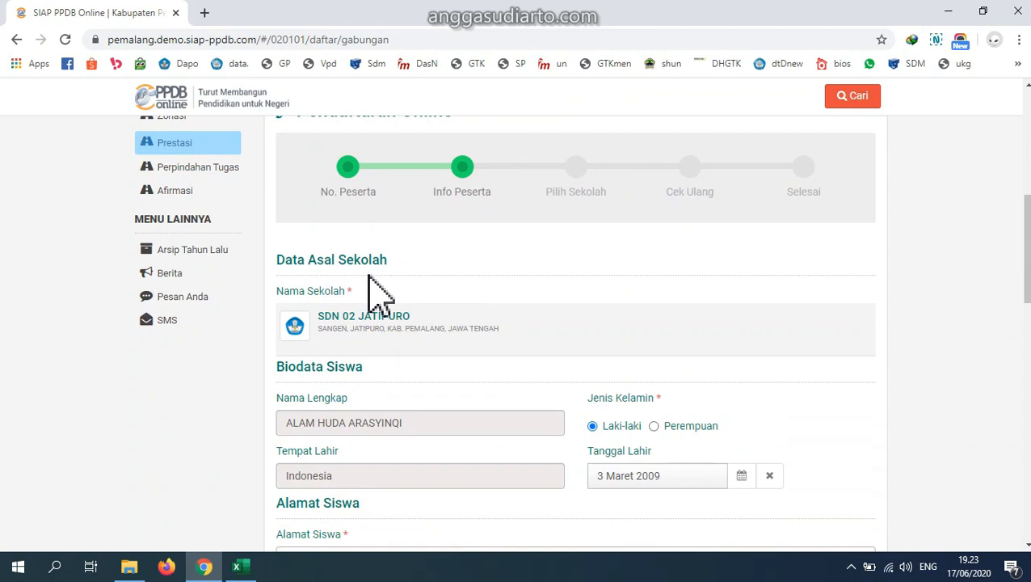
{"action": "scroll", "coordinate": [370, 273], "scroll_direction": "down", "scroll_amount": 1}
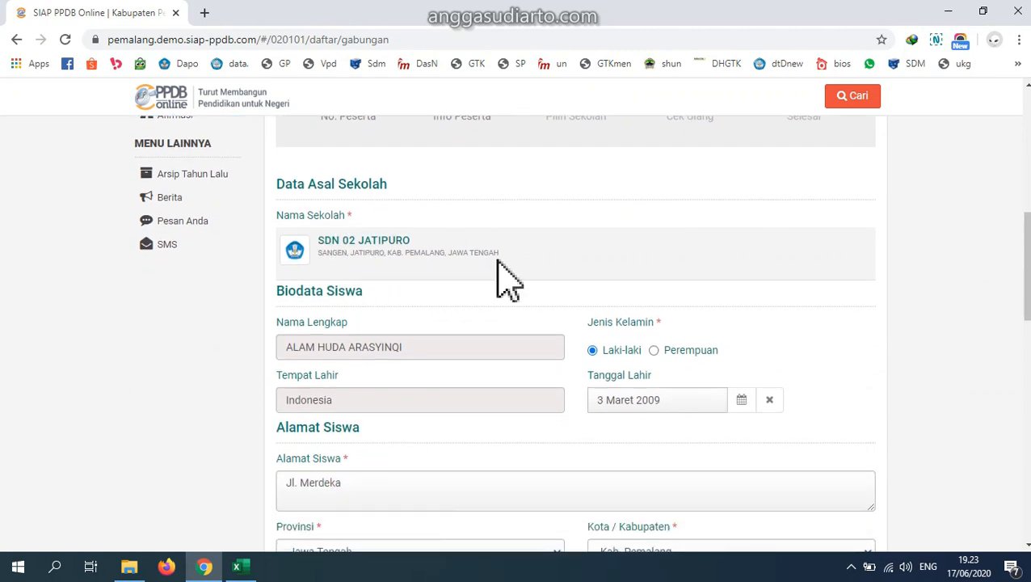
{"action": "scroll", "coordinate": [375, 293], "scroll_direction": "down", "scroll_amount": 1}
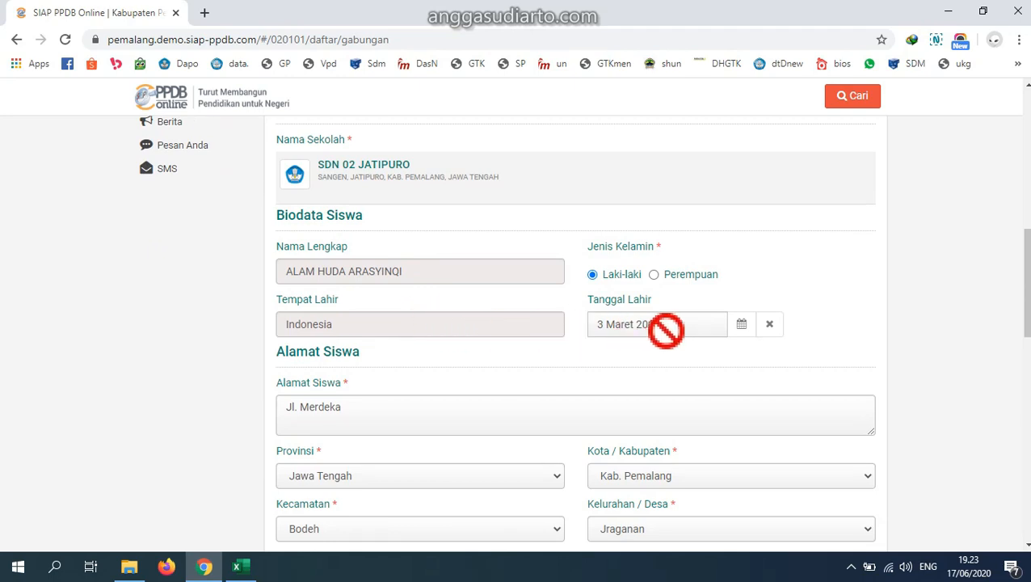
{"action": "scroll", "coordinate": [666, 330], "scroll_direction": "down", "scroll_amount": 1}
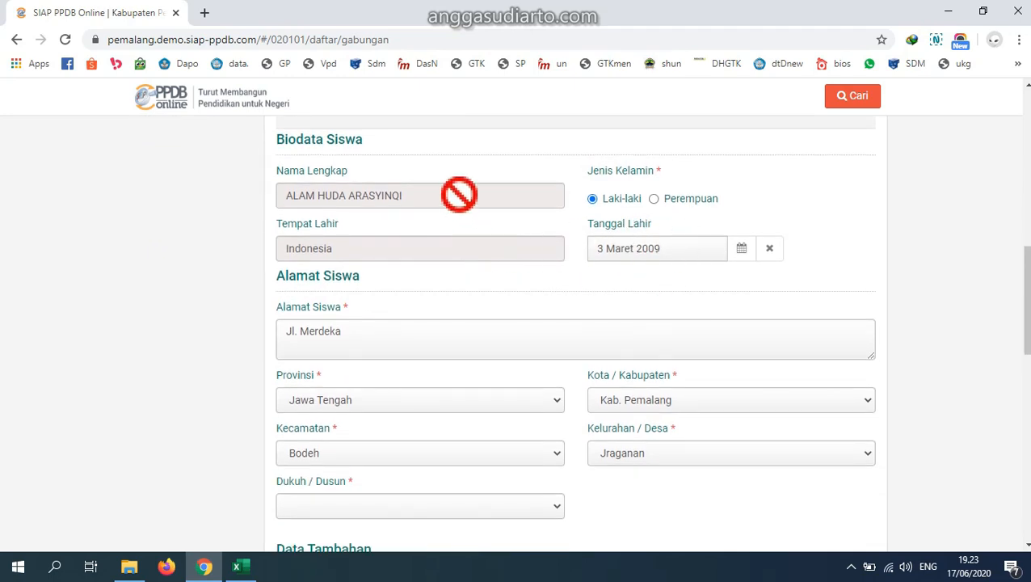
{"action": "left_click", "coordinate": [652, 199]}
{"action": "left_click", "coordinate": [602, 200]}
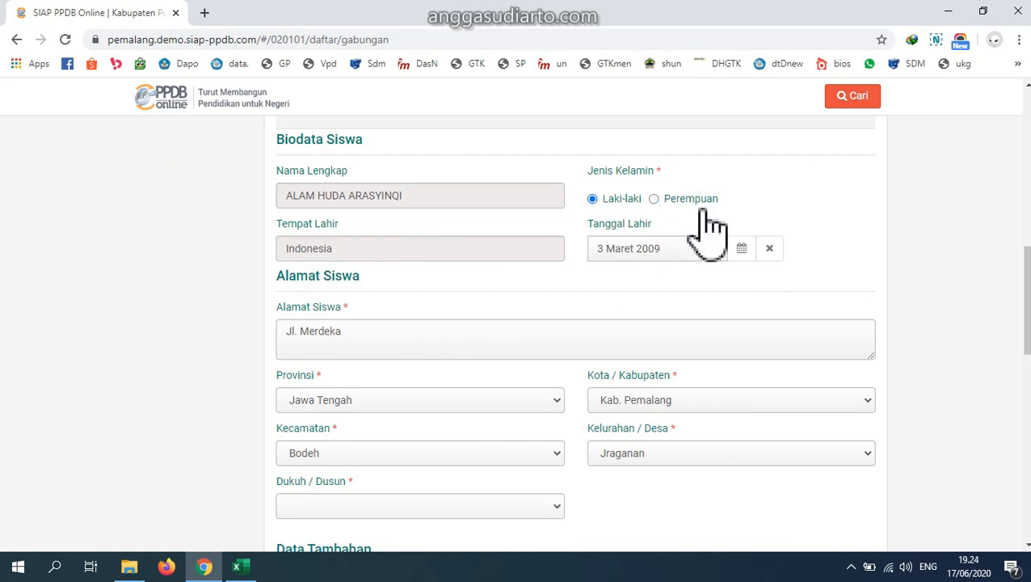
- Add the house number to the student's street address in Alamat Siswa
{"action": "scroll", "coordinate": [460, 303], "scroll_direction": "down", "scroll_amount": 1}
{"action": "left_click_drag", "start_coordinate": [404, 256], "coordinate": [280, 244]}
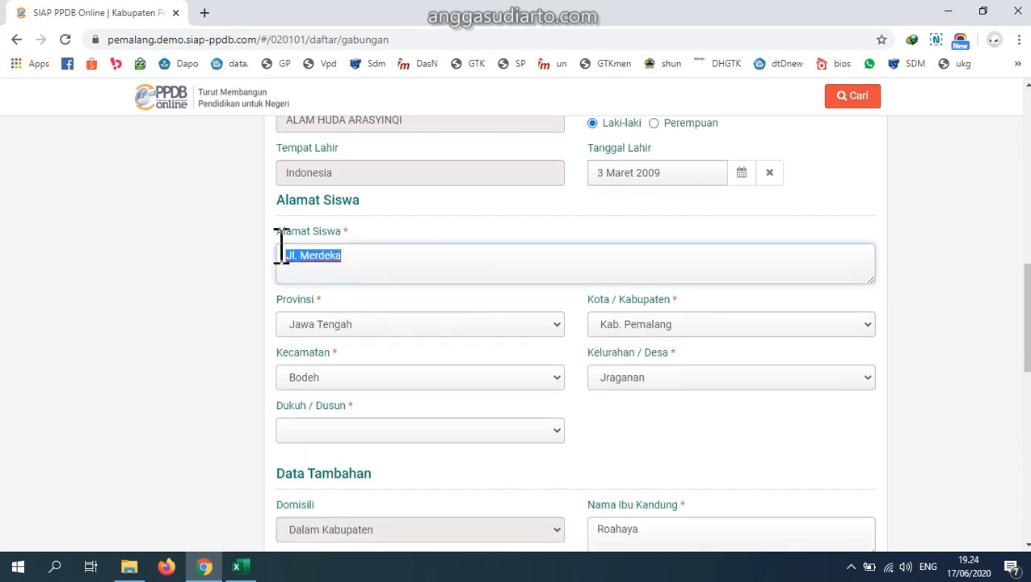
{"action": "left_click", "coordinate": [403, 266]}
{"action": "scroll", "coordinate": [402, 267], "scroll_direction": "down", "scroll_amount": 1}
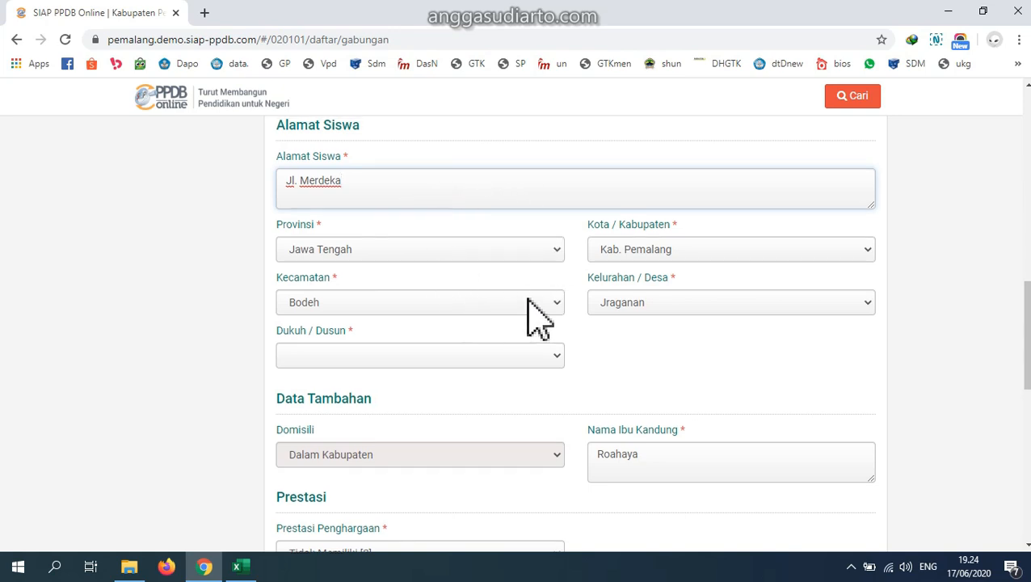
{"action": "scroll", "coordinate": [533, 313], "scroll_direction": "up", "scroll_amount": 1}
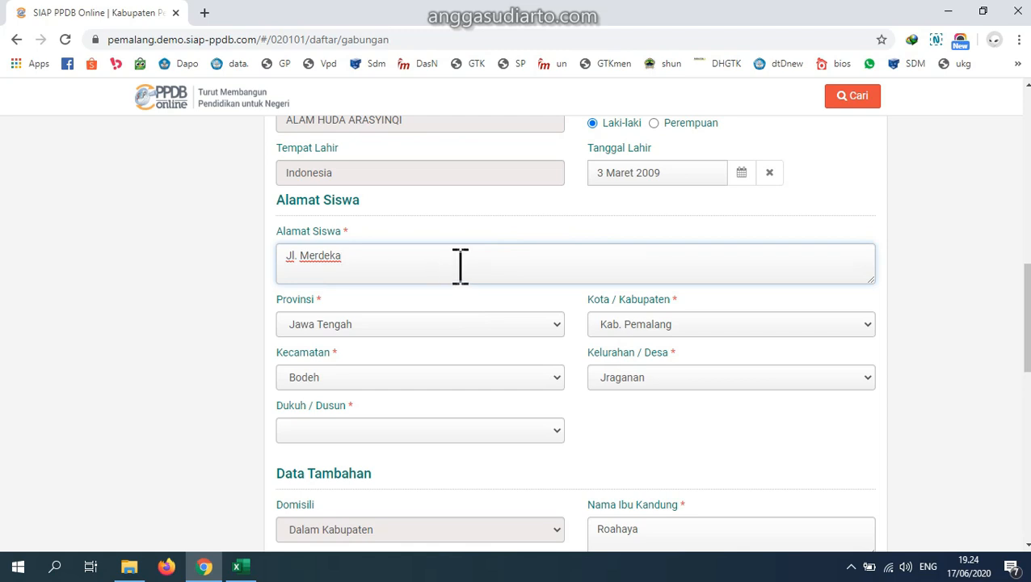
{"action": "scroll", "coordinate": [375, 263], "scroll_direction": "down", "scroll_amount": 1}
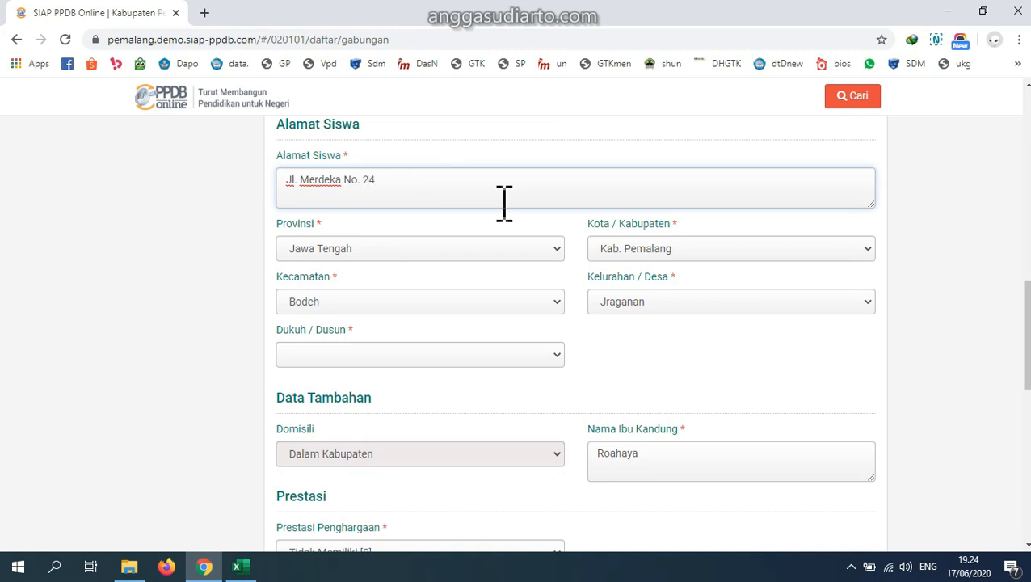
- Set Dukuh / Dusun in the student's address to Dusun Dusun Kaliwuluh
{"action": "scroll", "coordinate": [504, 202], "scroll_direction": "down", "scroll_amount": 1}
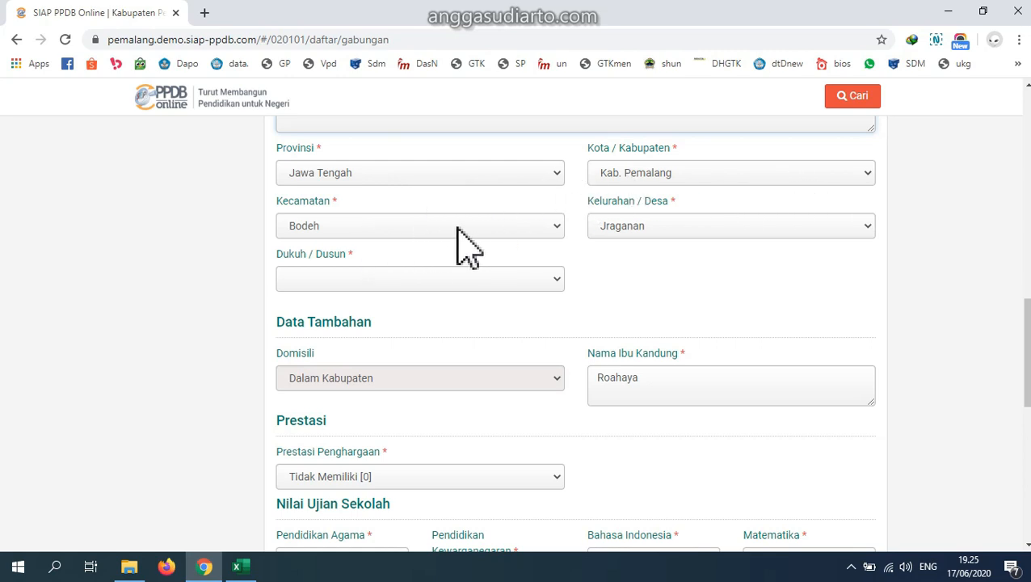
{"action": "left_click", "coordinate": [542, 282]}
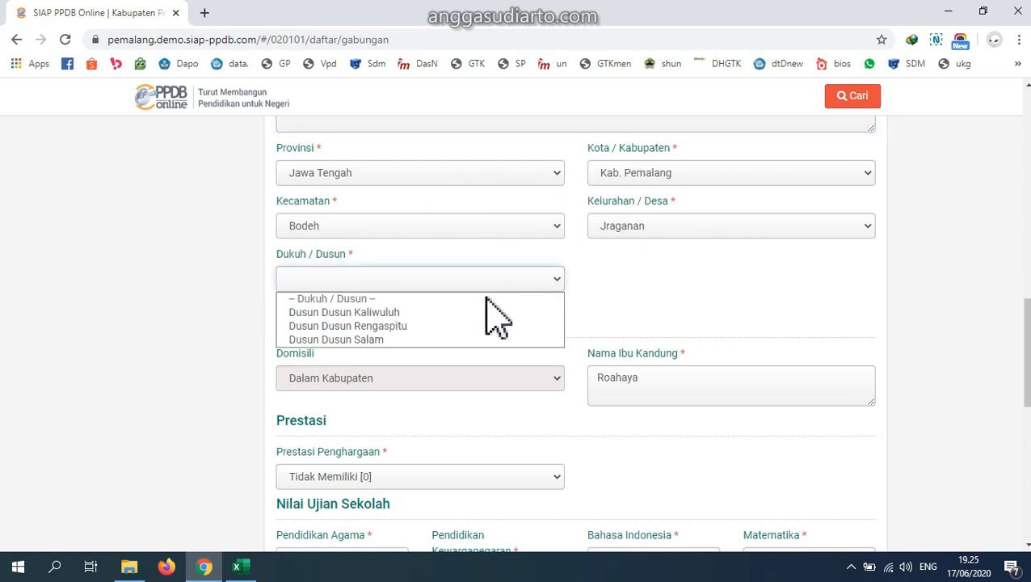
{"action": "left_click", "coordinate": [457, 315]}
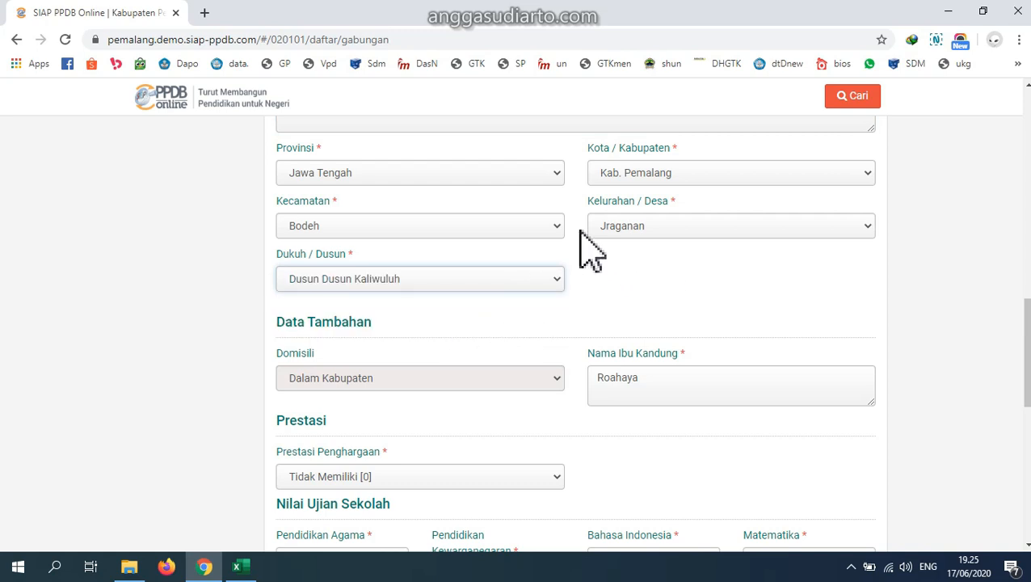
- Review the Data Tambahan fields, and look through the Prestasi Penghargaan options while keeping Tidak Memiliki [0]
{"action": "scroll", "coordinate": [598, 291], "scroll_direction": "down", "scroll_amount": 1}
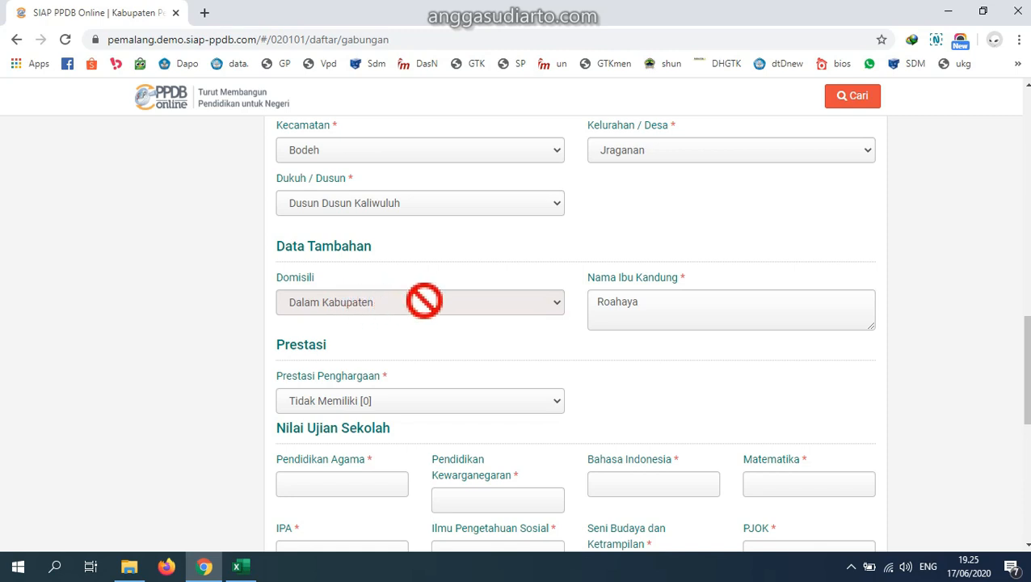
{"action": "left_click", "coordinate": [672, 303]}
{"action": "scroll", "coordinate": [764, 287], "scroll_direction": "down", "scroll_amount": 1}
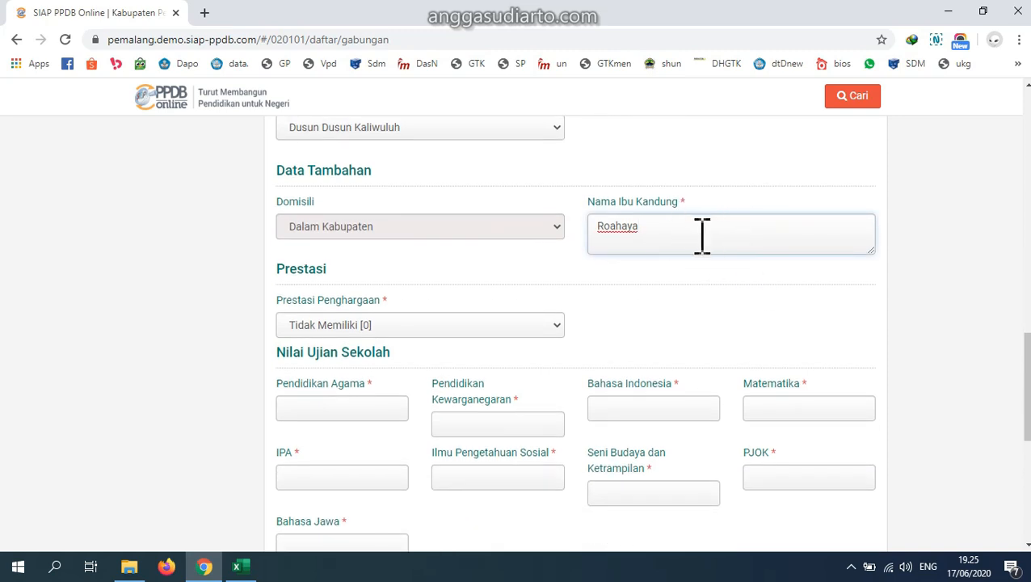
{"action": "scroll", "coordinate": [659, 256], "scroll_direction": "down", "scroll_amount": 1}
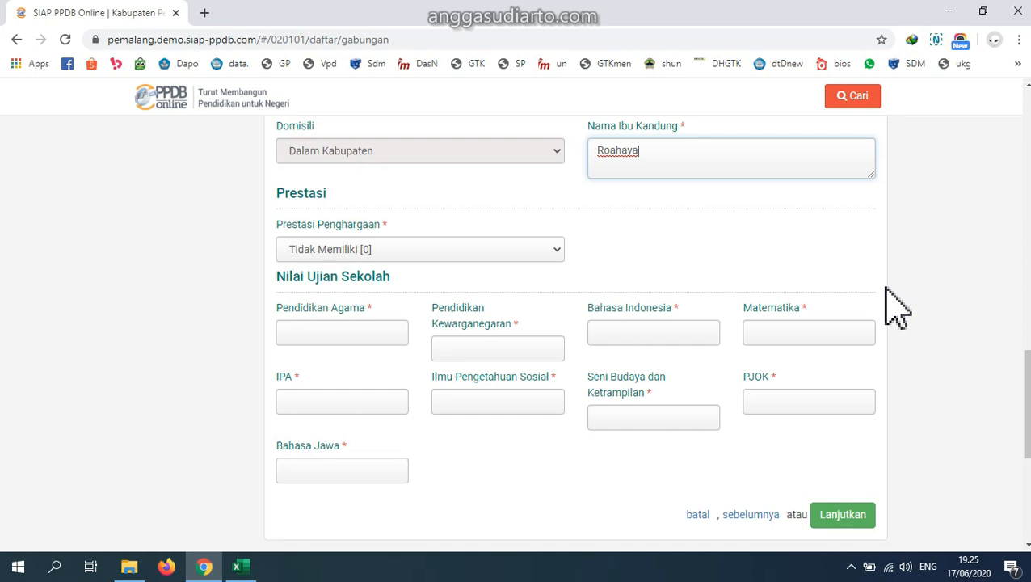
{"action": "left_click", "coordinate": [555, 262]}
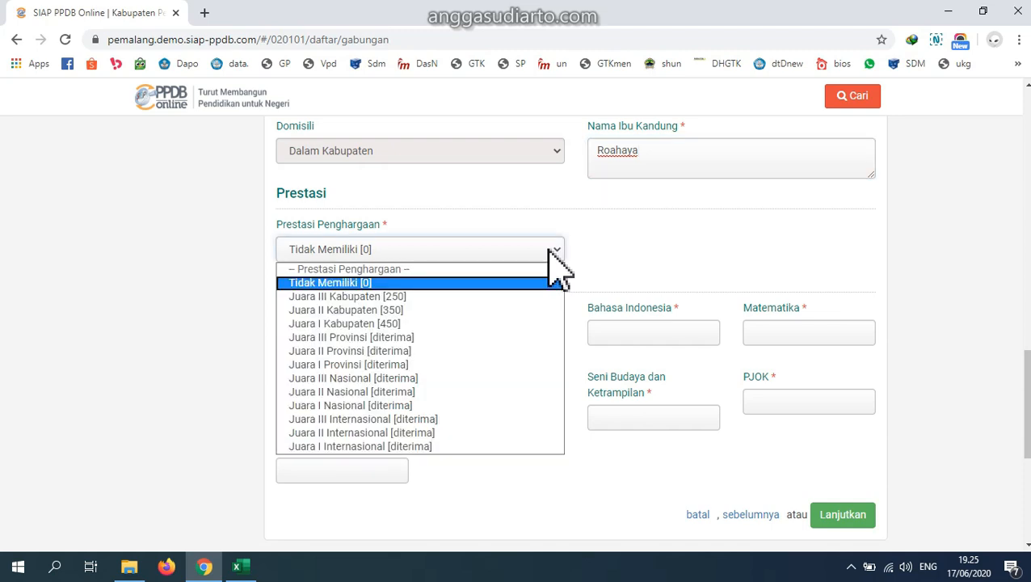
{"action": "left_click", "coordinate": [552, 252]}
{"action": "left_click", "coordinate": [554, 254]}
{"action": "left_click", "coordinate": [335, 282]}
{"action": "left_click", "coordinate": [678, 252]}
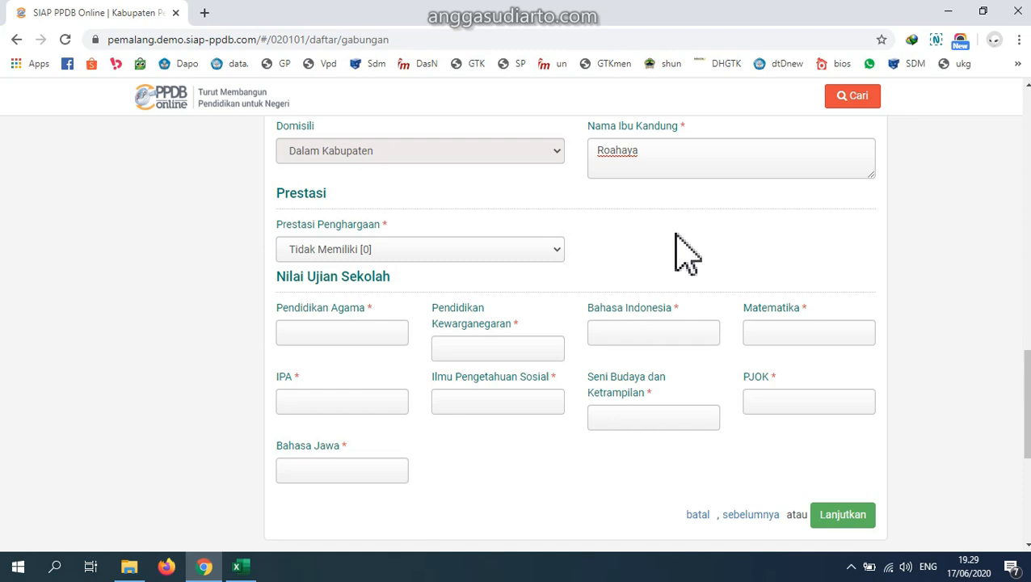
- Try scores of 78 for Pendidikan Agama and 9.0 for Pendidikan Kewarganegaran, and clear both fields
{"action": "scroll", "coordinate": [678, 258], "scroll_direction": "down", "scroll_amount": 1}
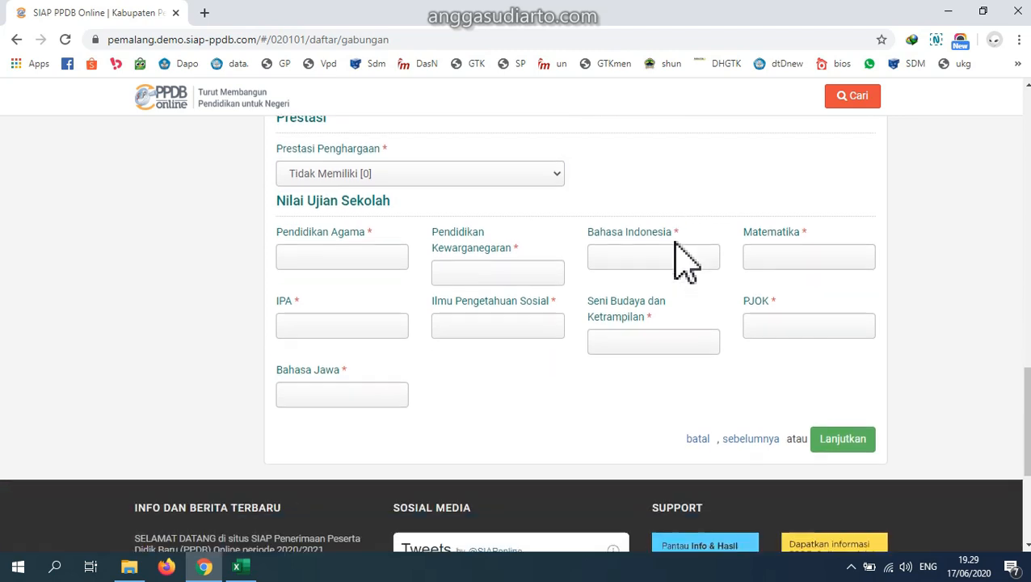
{"action": "left_click", "coordinate": [362, 260]}
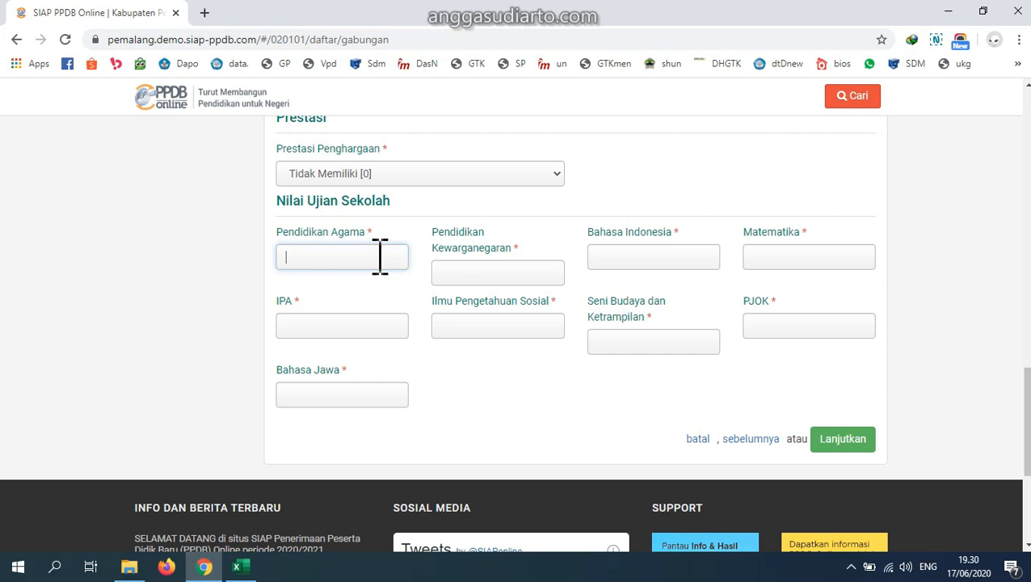
{"action": "type", "text": "78"}
{"action": "left_click", "coordinate": [464, 273]}
{"action": "left_click", "coordinate": [358, 258]}
{"action": "left_click", "coordinate": [489, 273]}
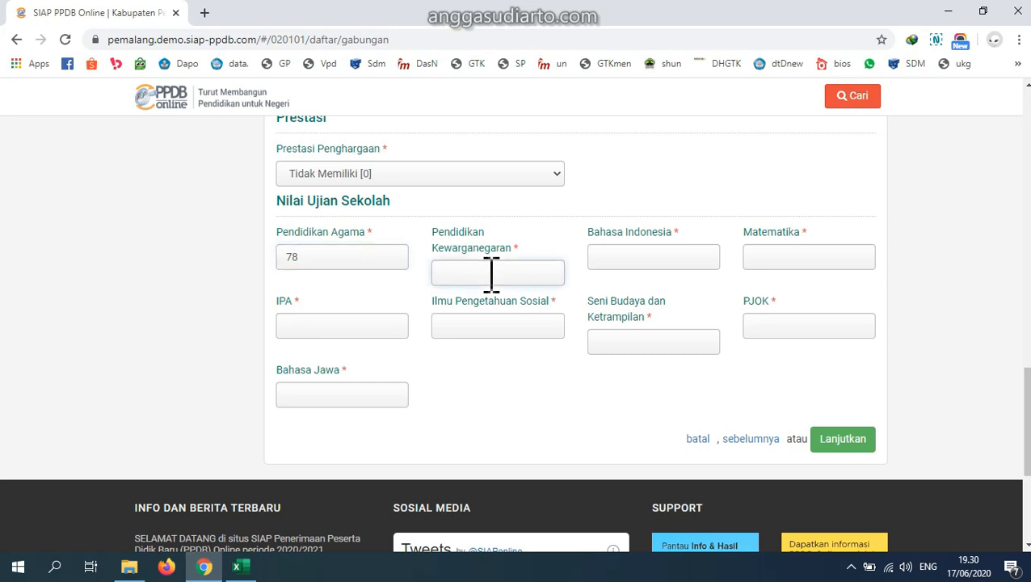
{"action": "type", "text": "9.0"}
{"action": "left_click", "coordinate": [649, 251]}
{"action": "left_click", "coordinate": [495, 273]}
{"action": "left_click_drag", "start_coordinate": [458, 275], "coordinate": [443, 274]}
{"action": "key", "text": "BackSpace"}
{"action": "left_click_drag", "start_coordinate": [368, 261], "coordinate": [252, 276]}
{"action": "key", "text": "BackSpace"}
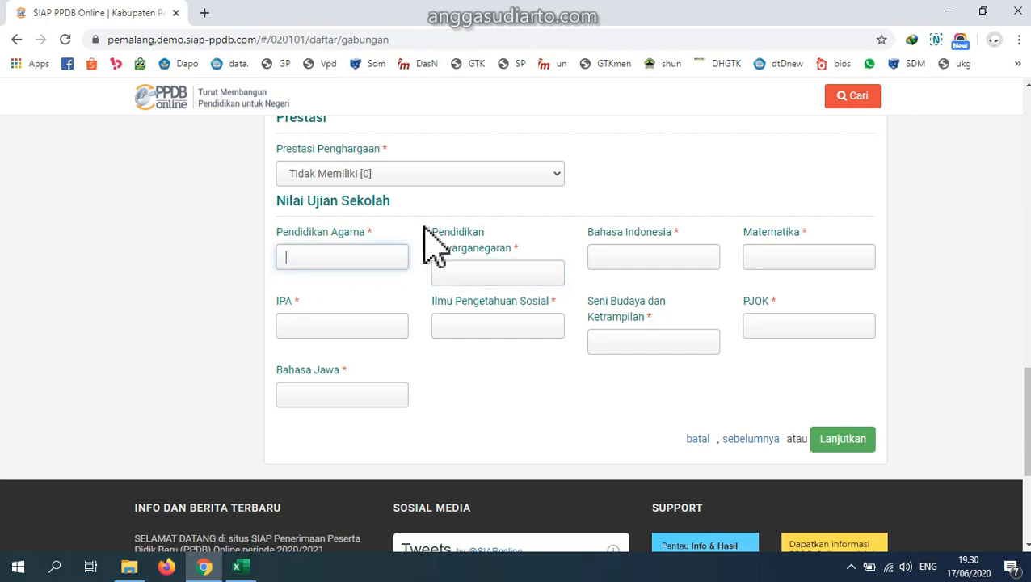
- Enter a school exam score of 78 for both Pendidikan Agama and Pendidikan Kewarganegaran
{"action": "left_click", "coordinate": [486, 275]}
{"action": "left_click", "coordinate": [657, 258]}
{"action": "left_click", "coordinate": [495, 274]}
{"action": "left_click", "coordinate": [338, 251]}
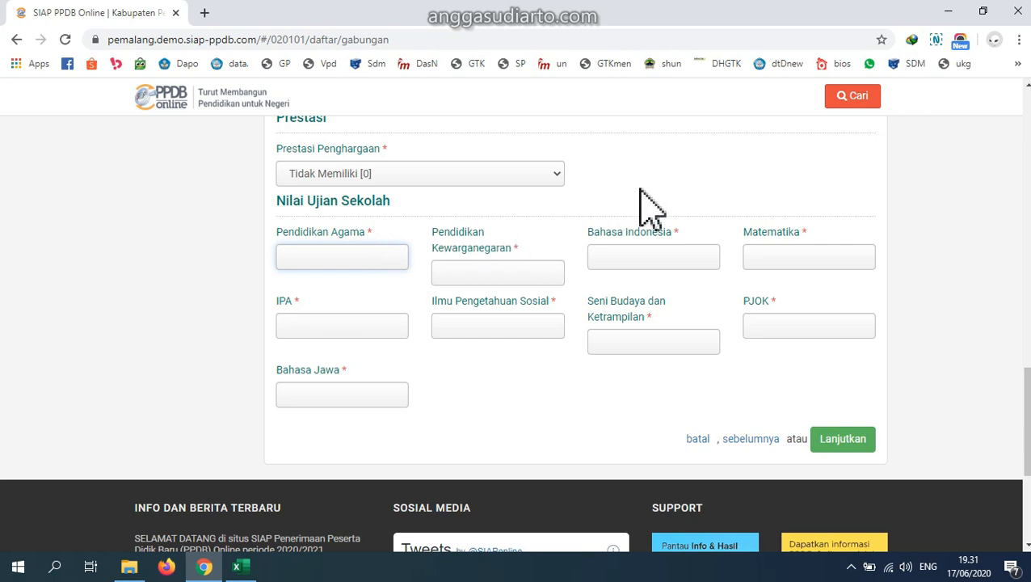
{"action": "type", "text": "78"}
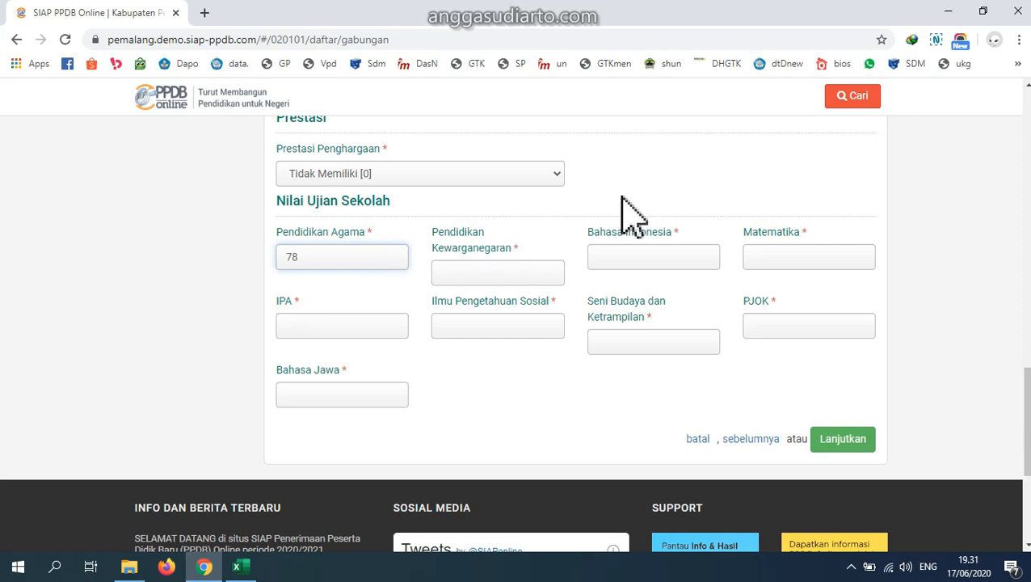
{"action": "left_click", "coordinate": [490, 274]}
{"action": "type", "text": "78"}
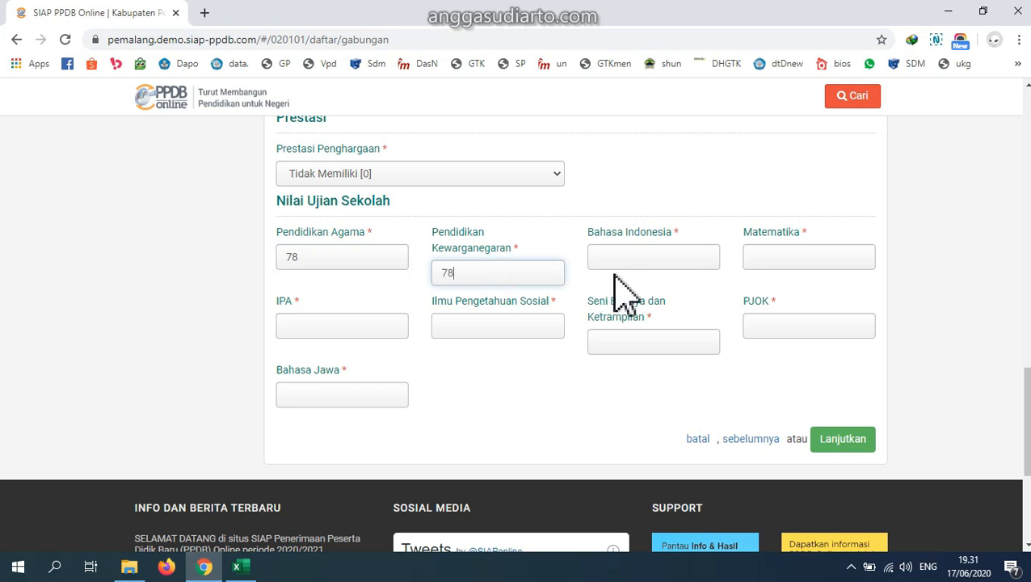
- Enter a school exam score of 80 each for Bahasa Indonesia, Matematika and IPA
{"action": "left_click", "coordinate": [643, 264]}
{"action": "type", "text": "80"}
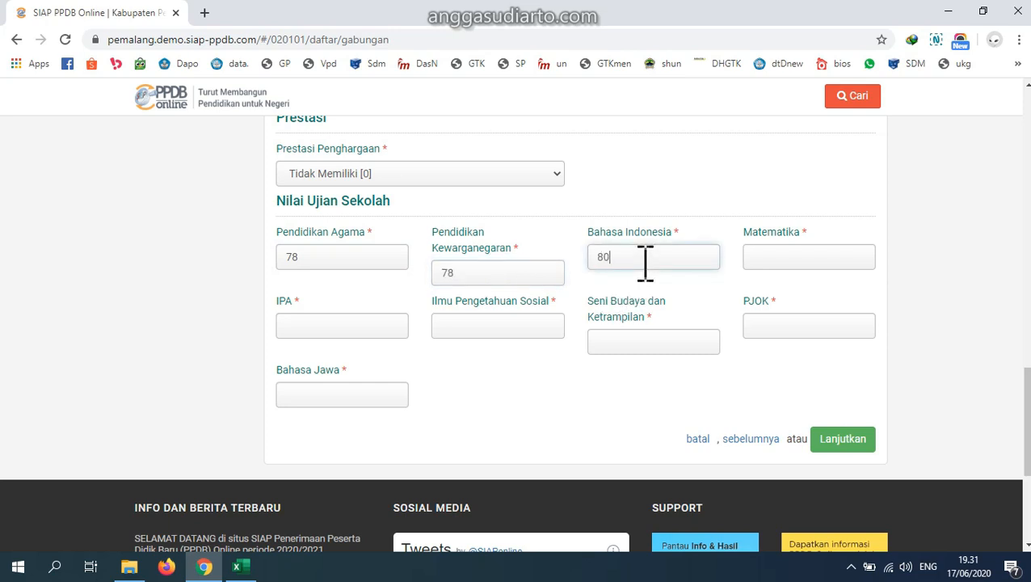
{"action": "left_click", "coordinate": [811, 257]}
{"action": "type", "text": "80"}
{"action": "left_click", "coordinate": [322, 326]}
{"action": "type", "text": "80"}
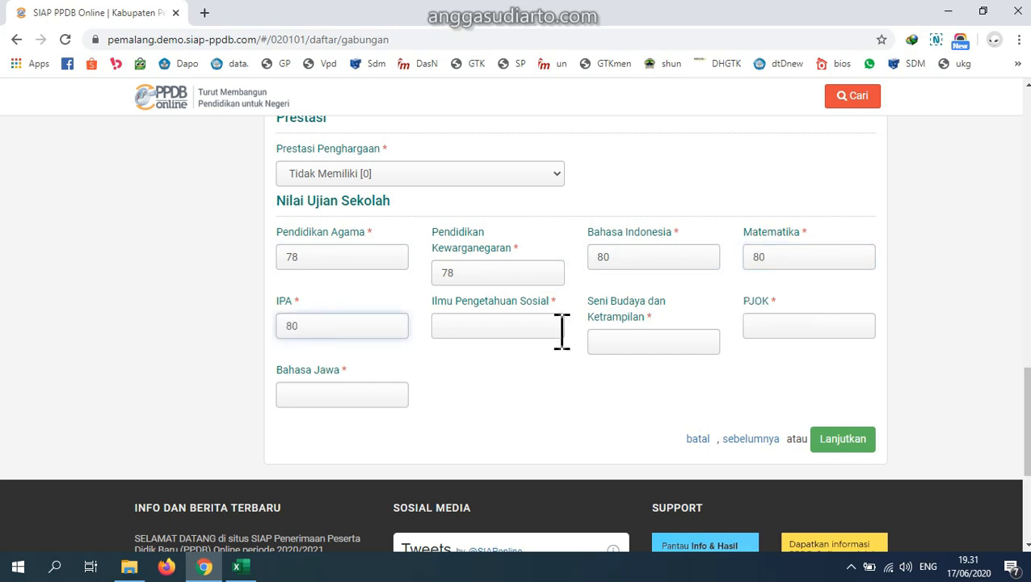
- Enter a school exam score of 80 each for Ilmu Pengetahuan Sosial, Seni Budaya dan Ketrampilan, PJOK and Bahasa Jawa
{"action": "left_click", "coordinate": [561, 329]}
{"action": "type", "text": "80"}
{"action": "left_click", "coordinate": [636, 337]}
{"action": "type", "text": "80"}
{"action": "left_click", "coordinate": [794, 330]}
{"action": "type", "text": "80"}
{"action": "left_click", "coordinate": [346, 394]}
{"action": "type", "text": "80"}
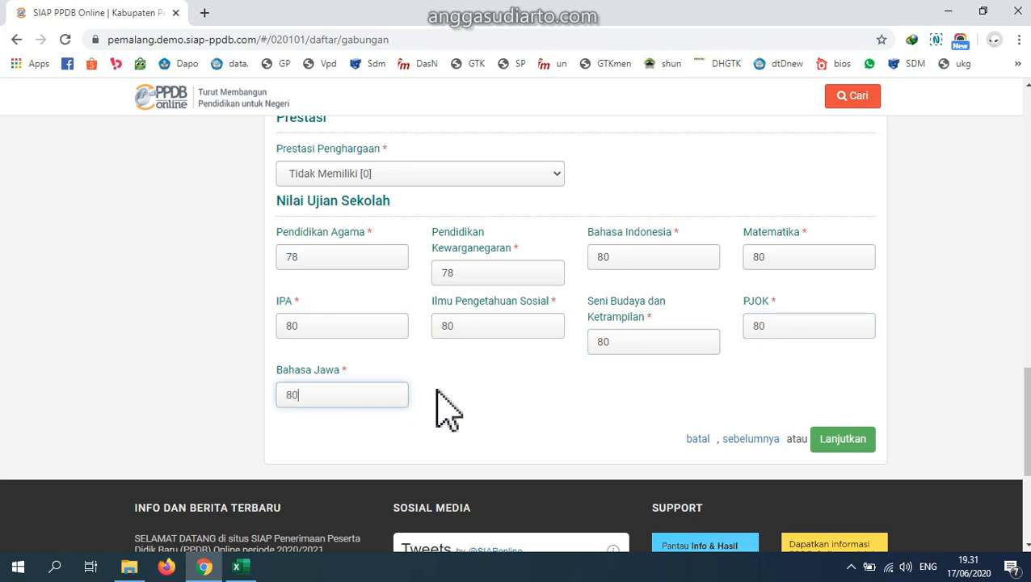
- Continue to the school selection stage and return to the exam scores of the participant information form
{"action": "left_click", "coordinate": [850, 443]}
{"action": "scroll", "coordinate": [794, 351], "scroll_direction": "down", "scroll_amount": 4}
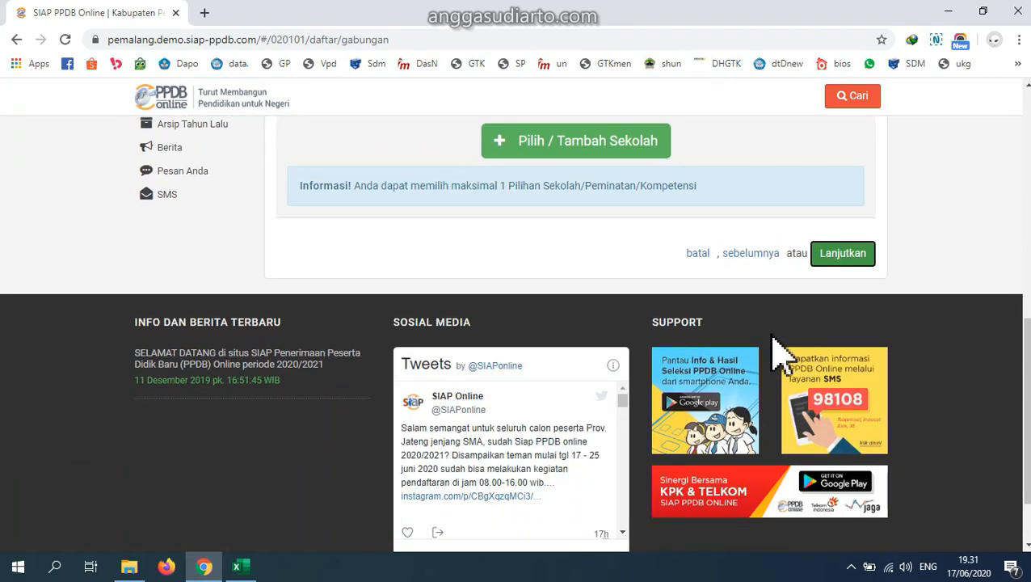
{"action": "left_click", "coordinate": [754, 256]}
{"action": "scroll", "coordinate": [760, 291], "scroll_direction": "down", "scroll_amount": 8}
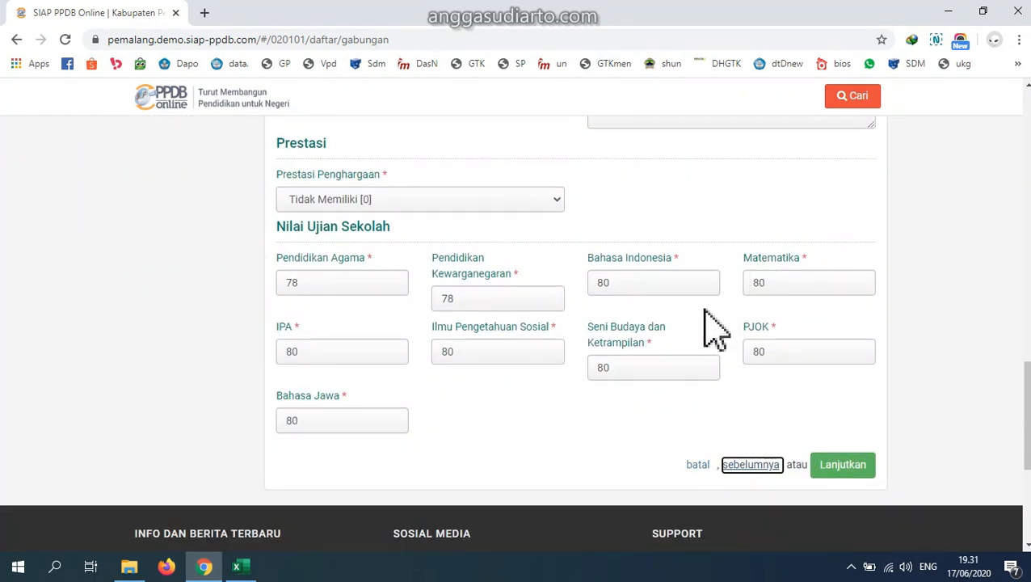
- Review the filled-in participant form from the page header through the address, Data Tambahan and Nilai Ujian Sekolah sections
{"action": "left_click", "coordinate": [338, 283]}
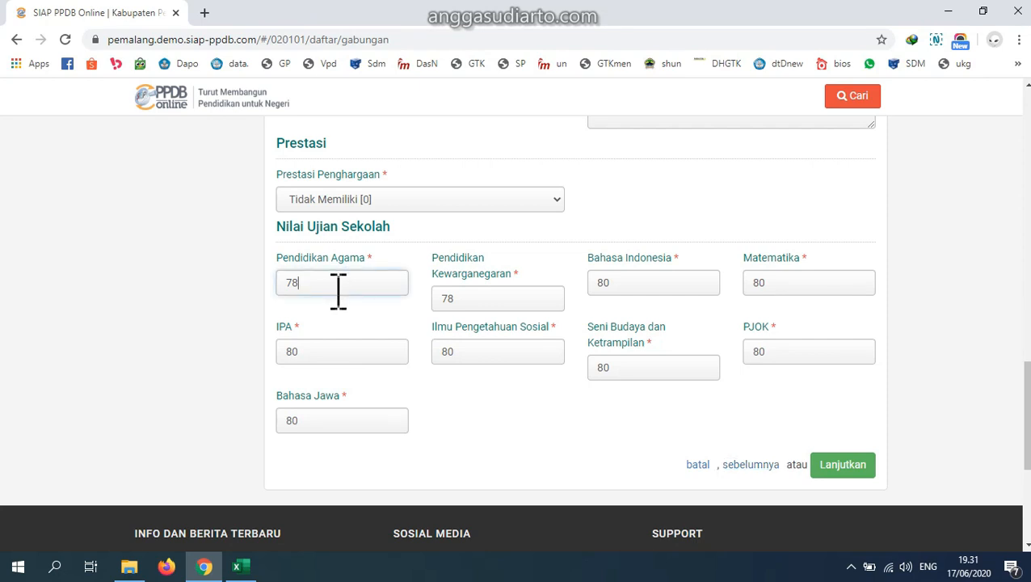
{"action": "scroll", "coordinate": [347, 299], "scroll_direction": "up", "scroll_amount": 4}
{"action": "scroll", "coordinate": [364, 315], "scroll_direction": "up", "scroll_amount": 10}
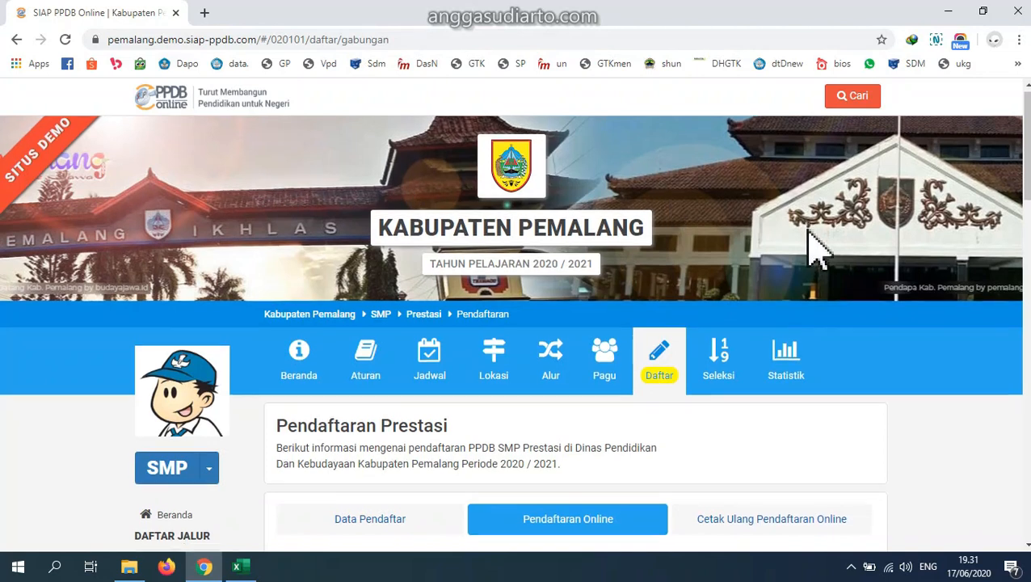
{"action": "scroll", "coordinate": [811, 246], "scroll_direction": "down", "scroll_amount": 2}
{"action": "scroll", "coordinate": [808, 233], "scroll_direction": "down", "scroll_amount": 12}
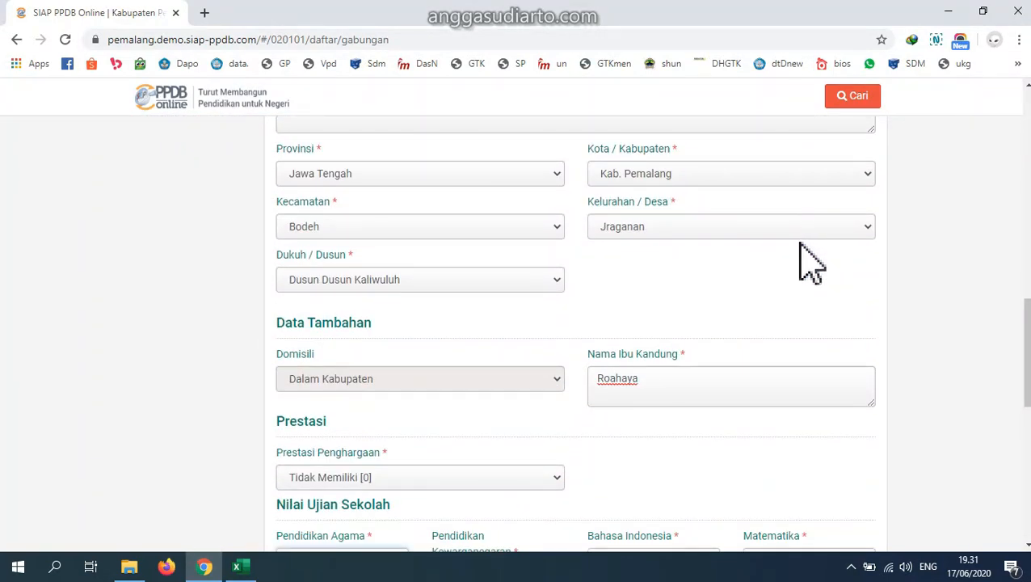
{"action": "scroll", "coordinate": [806, 315], "scroll_direction": "down", "scroll_amount": 3}
{"action": "scroll", "coordinate": [808, 323], "scroll_direction": "down", "scroll_amount": 2}
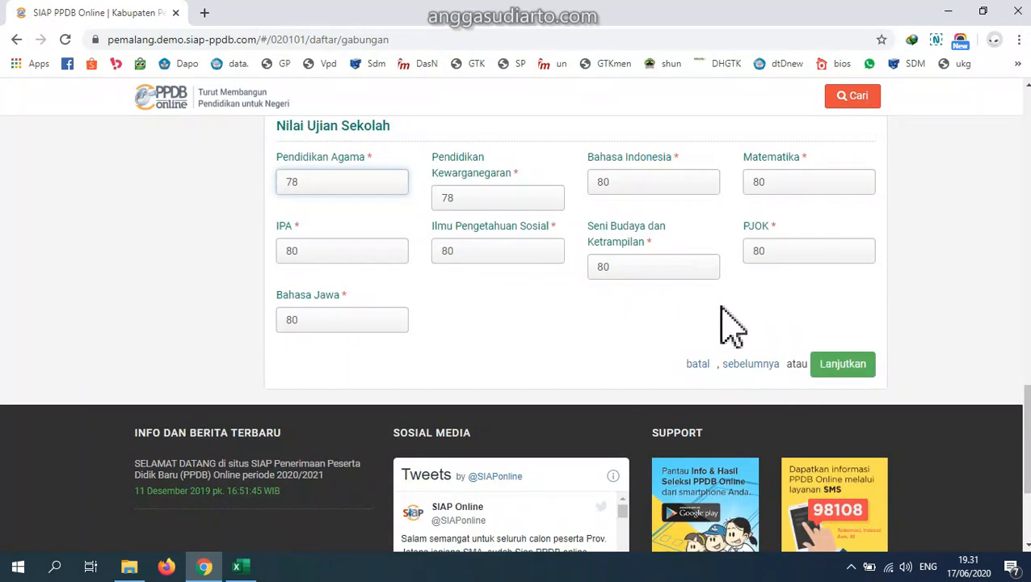
- Examine the Nilai Ujian Sekolah subject fields one by one, from Pendidikan Agama to Bahasa Jawa
{"action": "left_click", "coordinate": [346, 248]}
{"action": "left_click", "coordinate": [490, 197]}
{"action": "left_click", "coordinate": [643, 267]}
{"action": "left_click", "coordinate": [699, 190]}
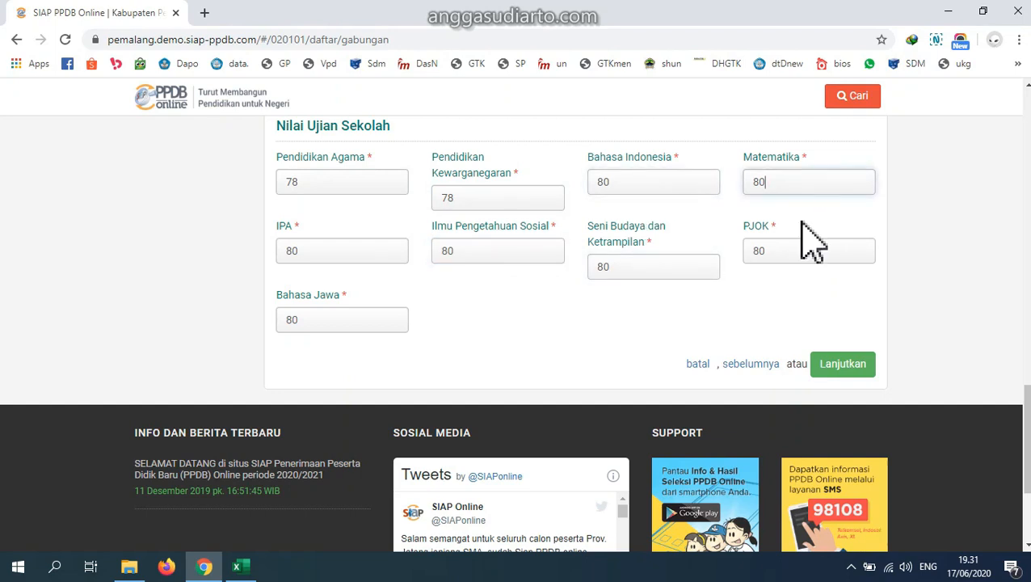
{"action": "scroll", "coordinate": [754, 243], "scroll_direction": "up", "scroll_amount": 1}
{"action": "left_click", "coordinate": [825, 327]}
{"action": "left_click", "coordinate": [669, 344]}
{"action": "left_click", "coordinate": [505, 333]}
{"action": "left_click", "coordinate": [349, 396]}
{"action": "left_click", "coordinate": [363, 325]}
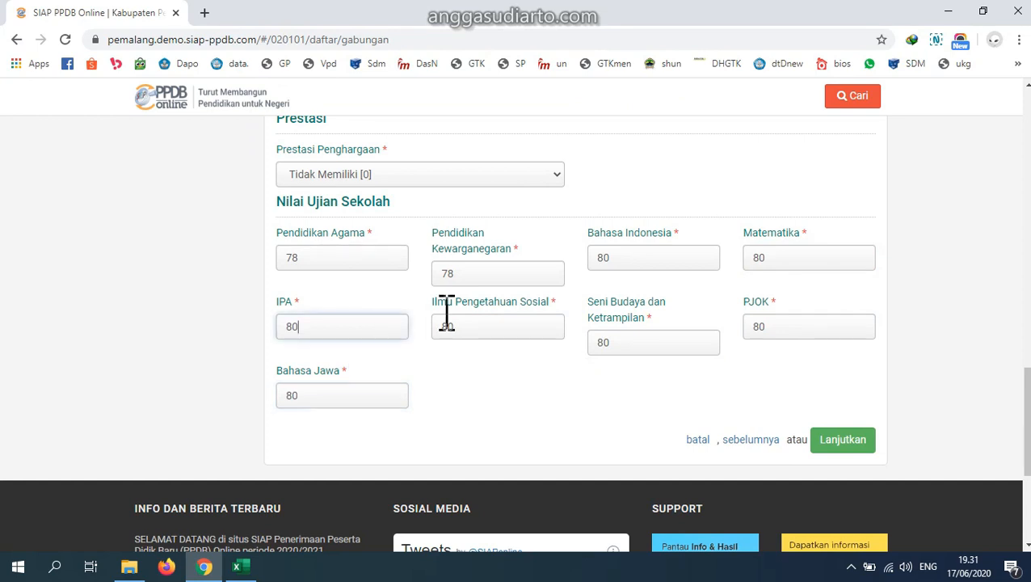
{"action": "left_click", "coordinate": [512, 275]}
{"action": "left_click", "coordinate": [367, 255]}
{"action": "left_click", "coordinate": [489, 275]}
{"action": "left_click", "coordinate": [651, 258]}
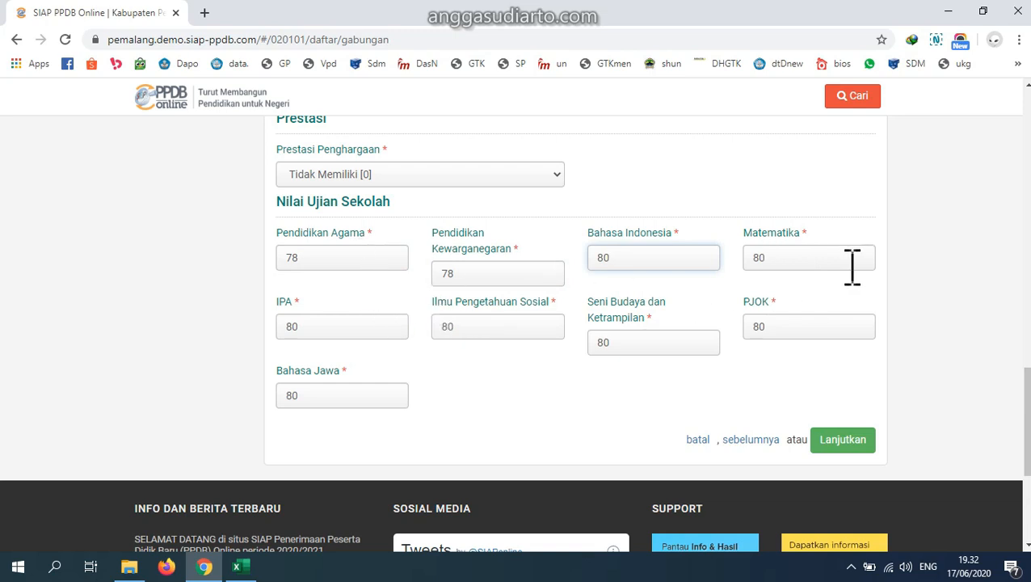
- Highlight the entered subject scores in turn to check each value, and look over the Prestasi section above them
{"action": "left_click", "coordinate": [360, 258]}
{"action": "double_click", "coordinate": [286, 260]}
{"action": "double_click", "coordinate": [470, 274]}
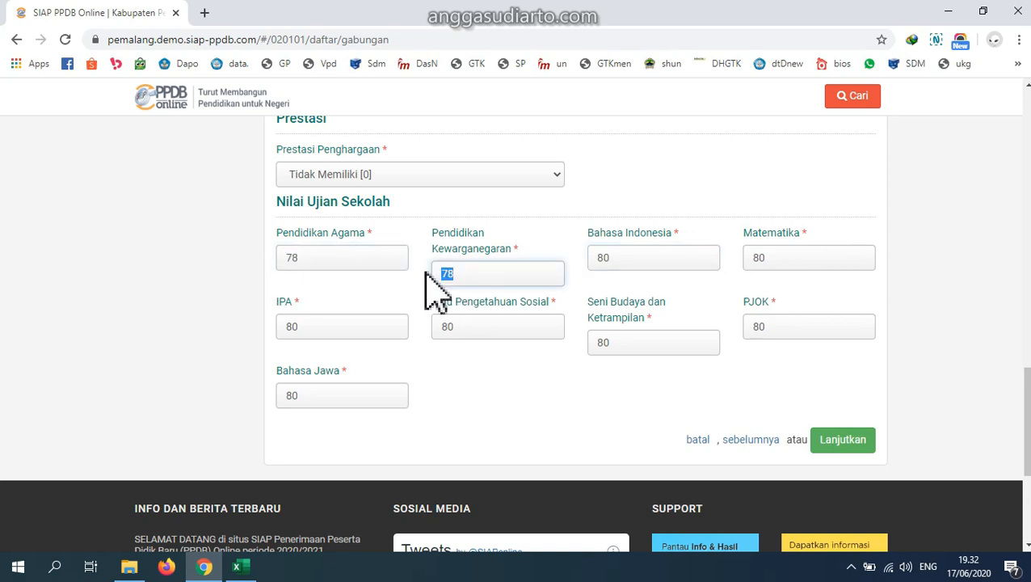
{"action": "double_click", "coordinate": [683, 266]}
{"action": "double_click", "coordinate": [817, 257]}
{"action": "double_click", "coordinate": [789, 326]}
{"action": "double_click", "coordinate": [642, 342]}
{"action": "left_click", "coordinate": [513, 359]}
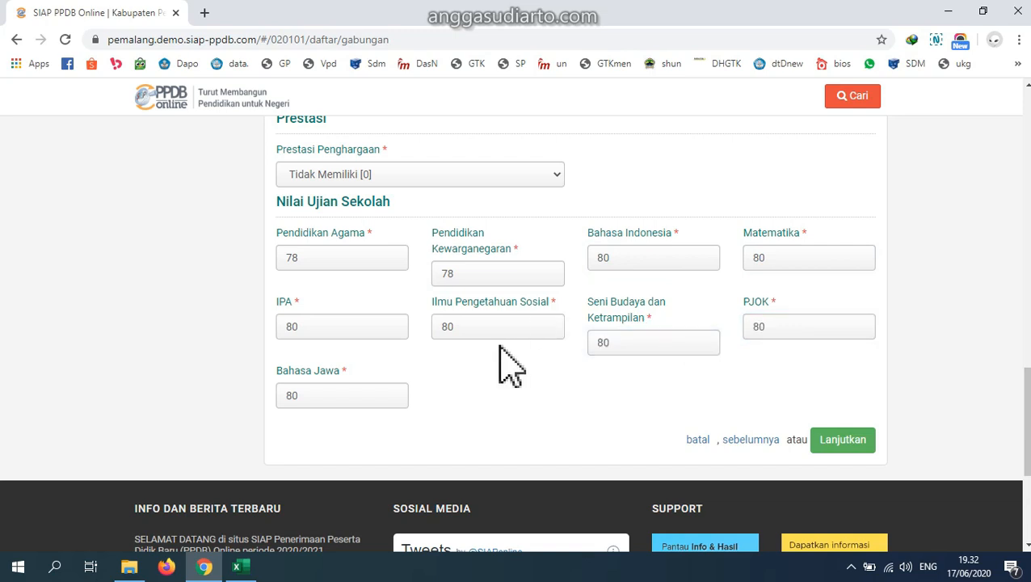
{"action": "double_click", "coordinate": [468, 273]}
{"action": "double_click", "coordinate": [340, 259]}
{"action": "double_click", "coordinate": [332, 326]}
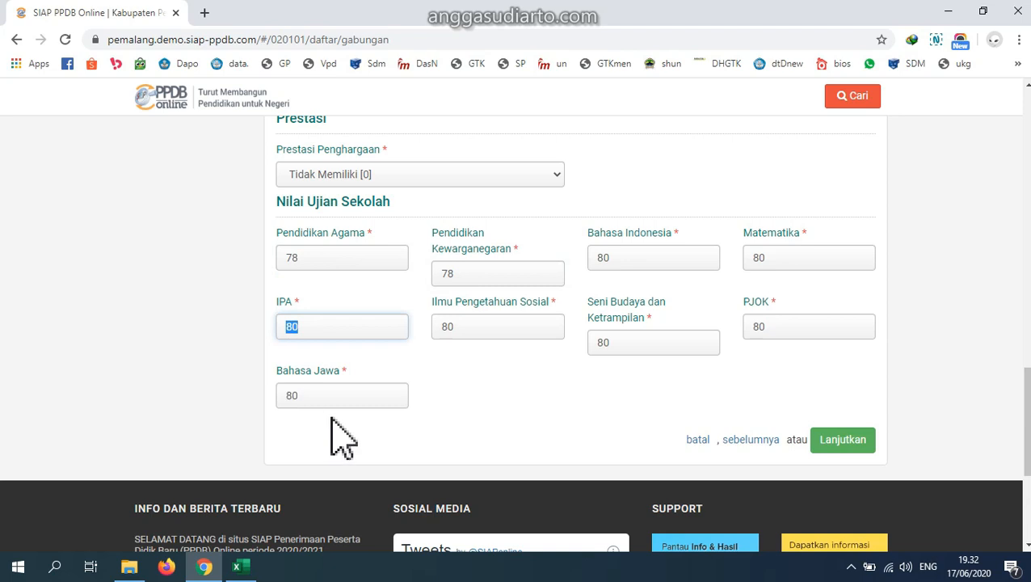
{"action": "double_click", "coordinate": [325, 397]}
{"action": "left_click", "coordinate": [589, 404]}
{"action": "double_click", "coordinate": [655, 345]}
{"action": "double_click", "coordinate": [811, 328]}
{"action": "double_click", "coordinate": [781, 258]}
{"action": "double_click", "coordinate": [597, 258]}
{"action": "double_click", "coordinate": [472, 274]}
{"action": "double_click", "coordinate": [292, 328]}
{"action": "double_click", "coordinate": [289, 396]}
{"action": "left_click", "coordinate": [540, 417]}
{"action": "scroll", "coordinate": [566, 380], "scroll_direction": "up", "scroll_amount": 2}
{"action": "scroll", "coordinate": [597, 364], "scroll_direction": "down", "scroll_amount": 1}
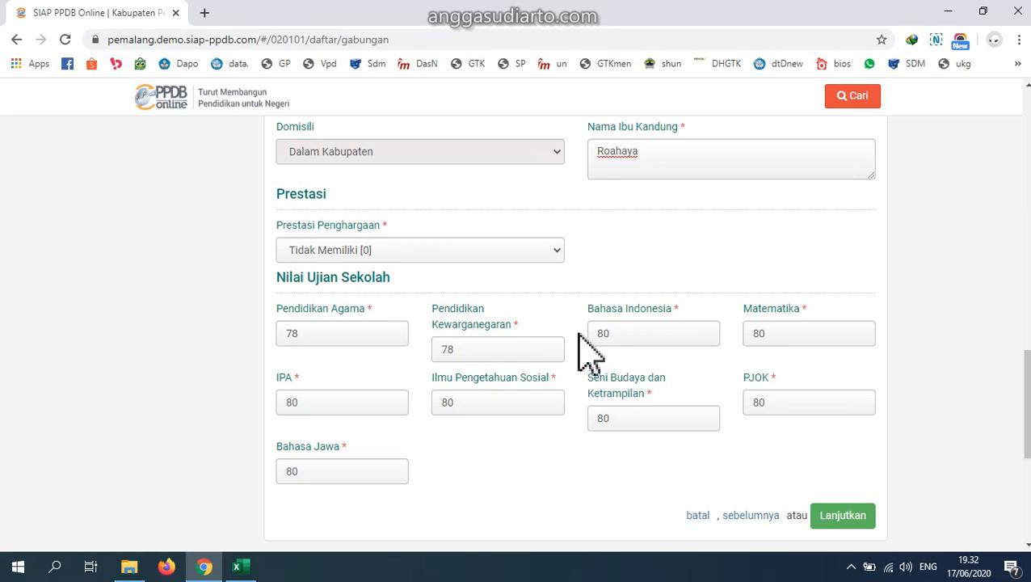
- Recheck the scores for Pendidikan Agama, Pendidikan Kewarganegaran, Bahasa Indonesia, Matematika and the remaining subjects before submitting the form
{"action": "scroll", "coordinate": [565, 379], "scroll_direction": "down", "scroll_amount": 1}
{"action": "left_click_drag", "start_coordinate": [477, 326], "coordinate": [351, 326]}
{"action": "left_click", "coordinate": [295, 327]}
{"action": "left_click", "coordinate": [334, 258]}
{"action": "left_click_drag", "start_coordinate": [525, 274], "coordinate": [421, 277]}
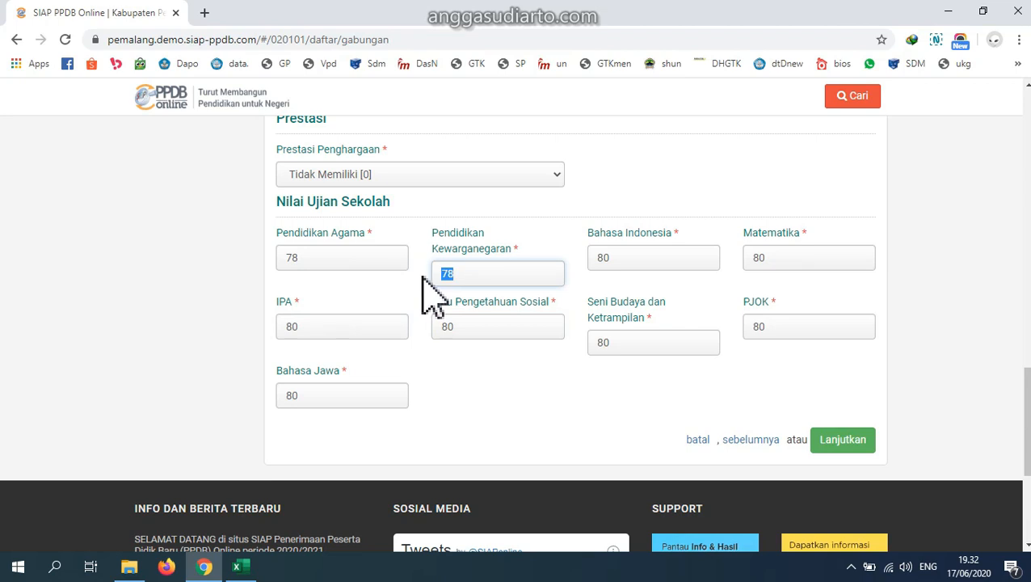
{"action": "left_click_drag", "start_coordinate": [662, 258], "coordinate": [582, 257]}
{"action": "left_click_drag", "start_coordinate": [821, 258], "coordinate": [741, 277]}
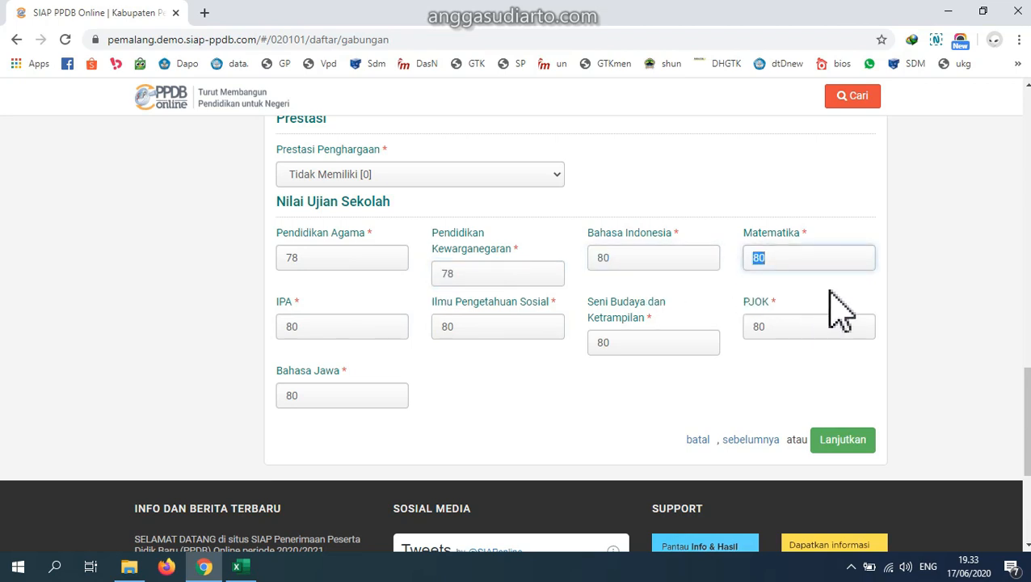
{"action": "left_click_drag", "start_coordinate": [376, 257], "coordinate": [277, 260]}
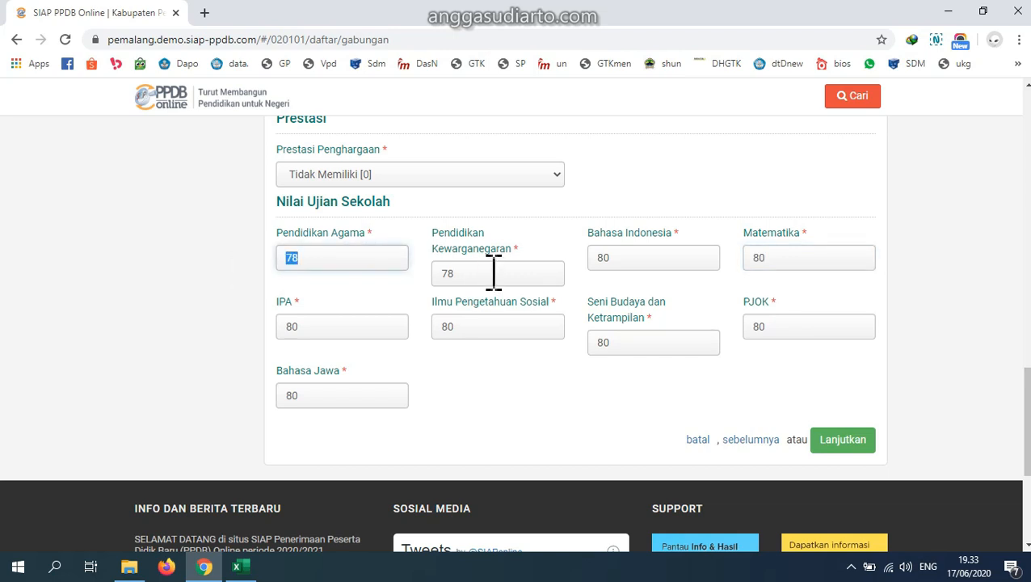
{"action": "left_click", "coordinate": [347, 332]}
{"action": "left_click", "coordinate": [485, 277]}
{"action": "left_click", "coordinate": [494, 328]}
{"action": "left_click", "coordinate": [647, 261]}
{"action": "left_click", "coordinate": [802, 264]}
{"action": "left_click", "coordinate": [801, 327]}
{"action": "left_click", "coordinate": [370, 391]}
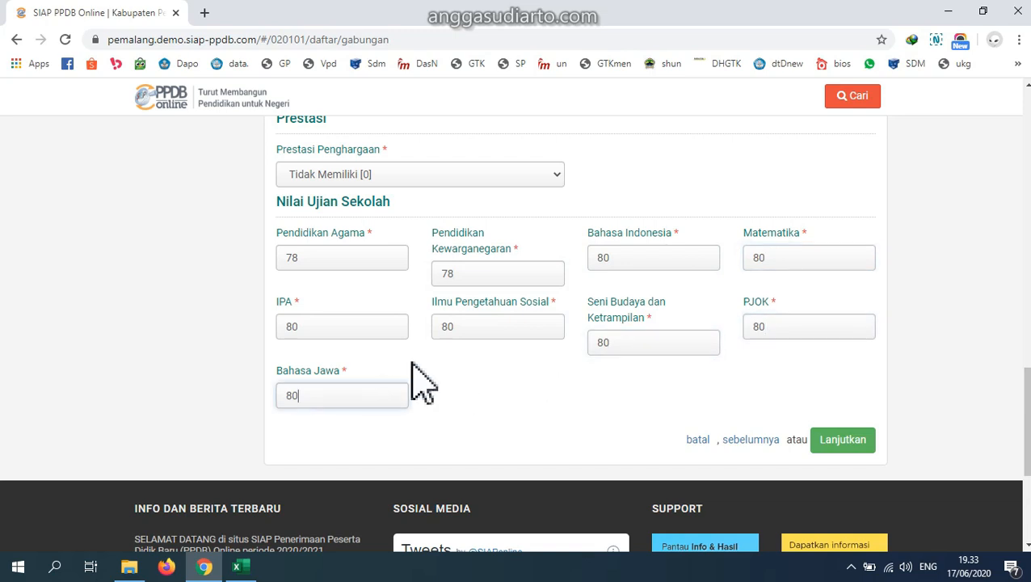
- Replace the IPA exam score with 78, matching the Pendidikan Agama score
{"action": "left_click", "coordinate": [345, 258]}
{"action": "left_click_drag", "start_coordinate": [345, 258], "coordinate": [279, 274]}
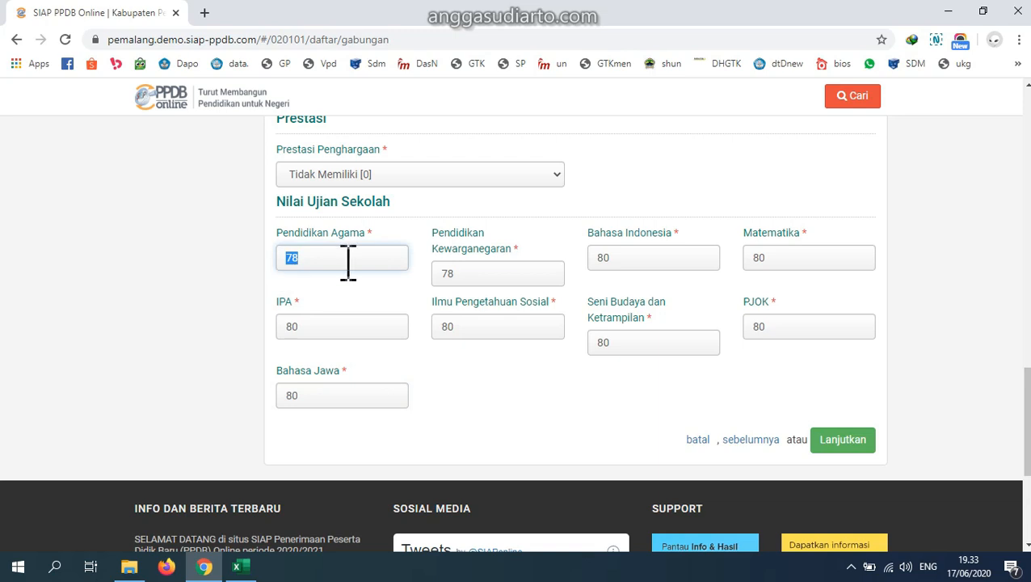
{"action": "left_click_drag", "start_coordinate": [339, 327], "coordinate": [295, 328]}
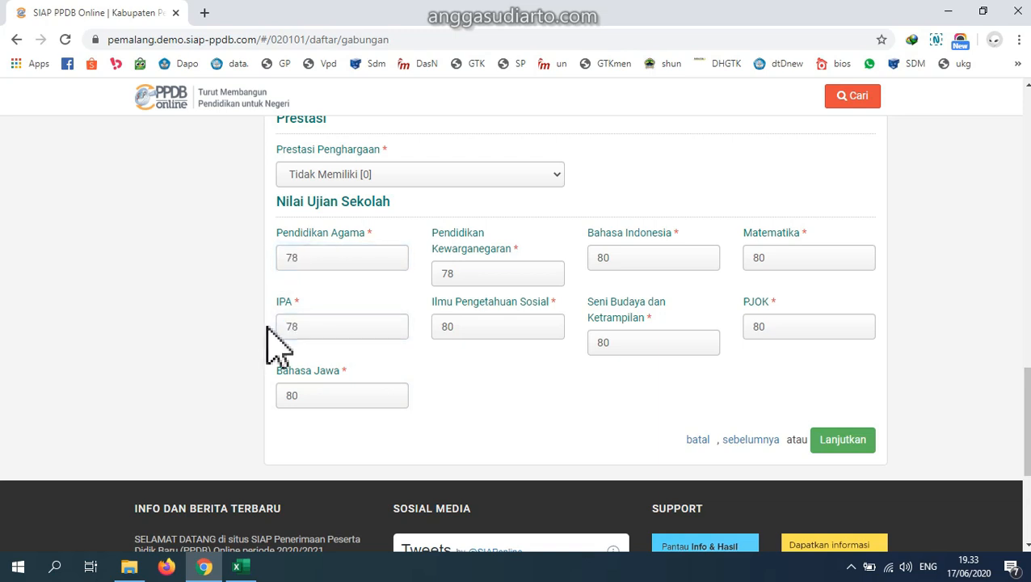
- Check the Pendidikan Agama score and set the IPA exam score back to 80
{"action": "left_click_drag", "start_coordinate": [347, 327], "coordinate": [271, 330]}
{"action": "left_click", "coordinate": [323, 255]}
{"action": "left_click_drag", "start_coordinate": [334, 259], "coordinate": [230, 248]}
{"action": "left_click", "coordinate": [335, 282]}
{"action": "left_click_drag", "start_coordinate": [333, 254], "coordinate": [280, 247]}
{"action": "double_click", "coordinate": [279, 247]}
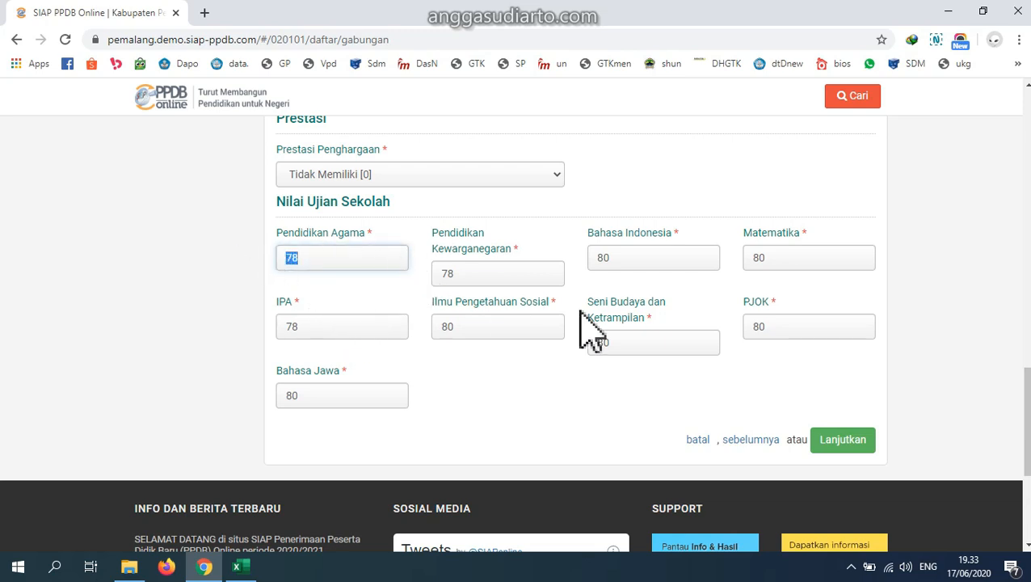
{"action": "left_click", "coordinate": [326, 329]}
{"action": "left_click_drag", "start_coordinate": [327, 330], "coordinate": [282, 323]}
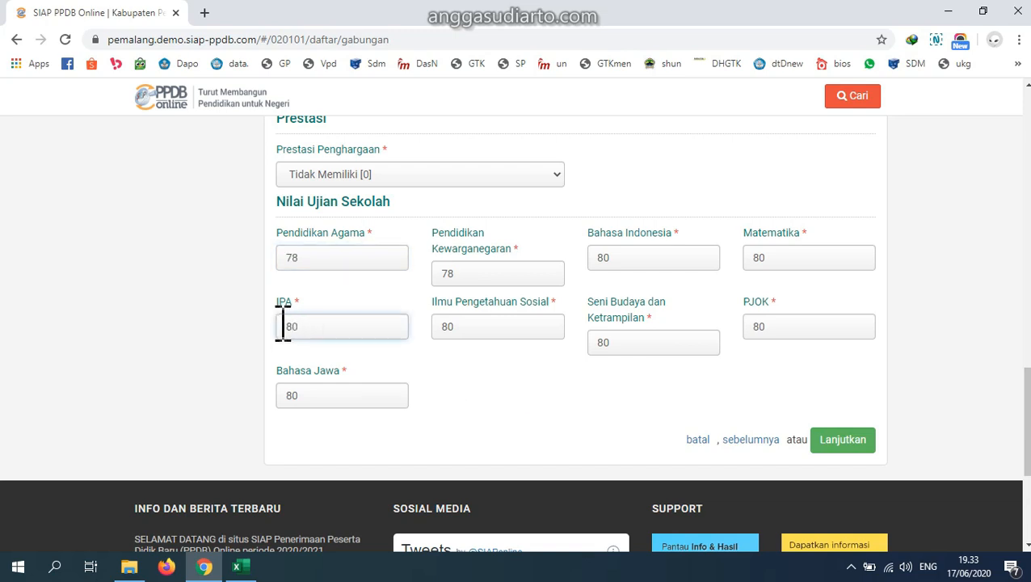
- Continue to the Pilih Sekolah stage and open the searchable list of schools to add
{"action": "left_click", "coordinate": [833, 441]}
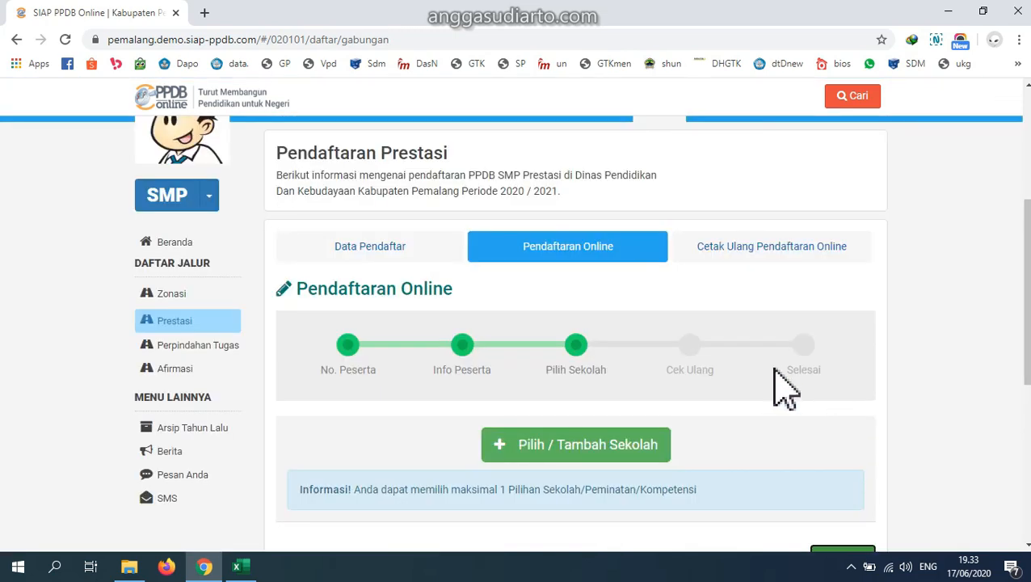
{"action": "scroll", "coordinate": [808, 363], "scroll_direction": "down", "scroll_amount": 1}
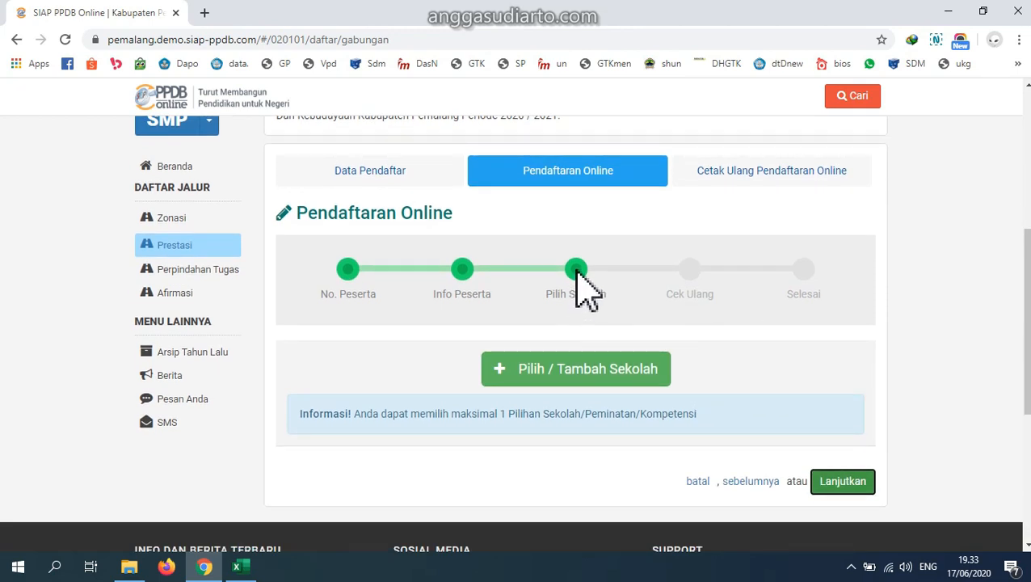
{"action": "left_click", "coordinate": [608, 372]}
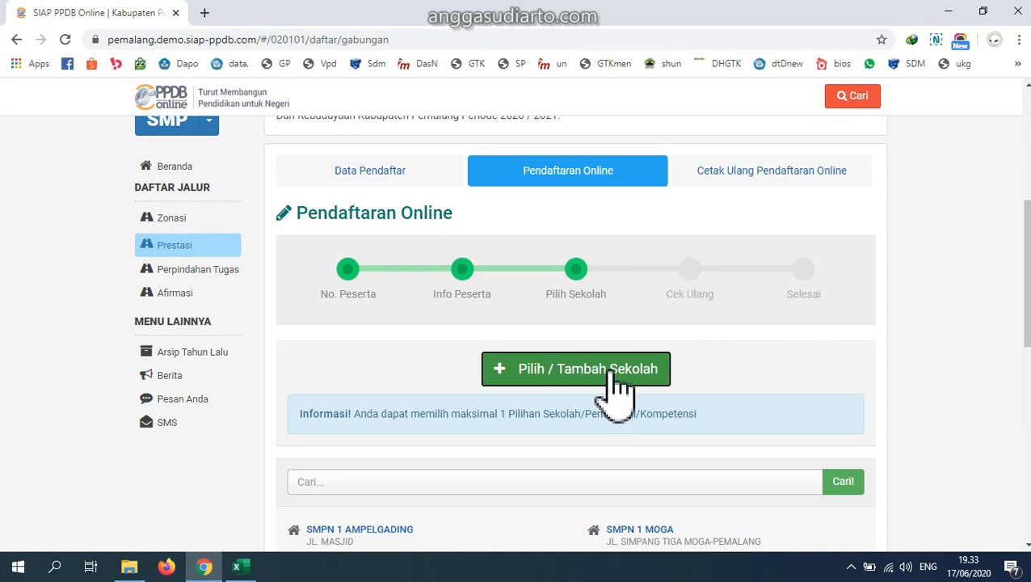
{"action": "scroll", "coordinate": [985, 391], "scroll_direction": "down", "scroll_amount": 2}
{"action": "left_click", "coordinate": [510, 331]}
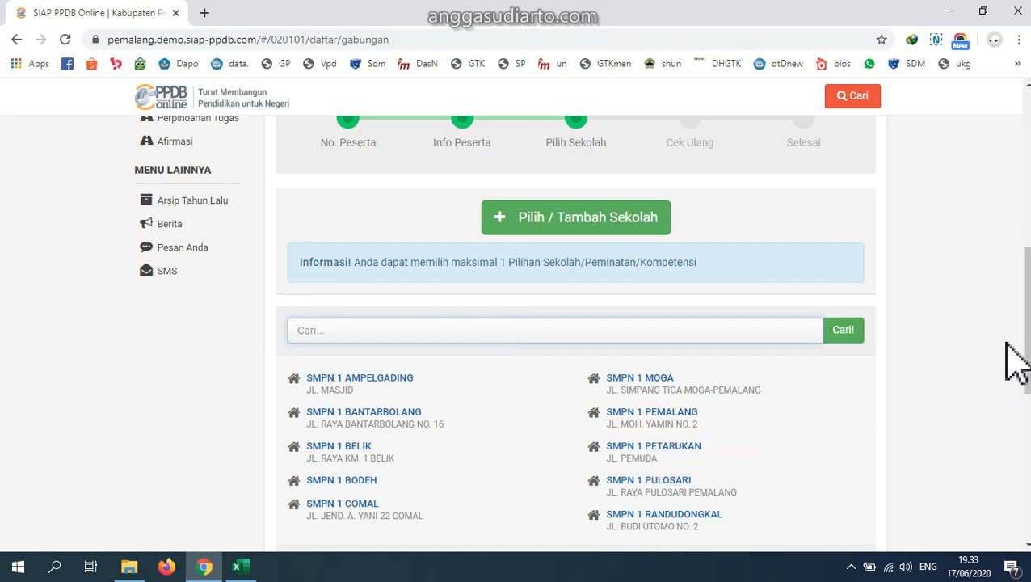
- Choose SMPN 2 Pemalang from the second page of the school list
{"action": "scroll", "coordinate": [580, 333], "scroll_direction": "down", "scroll_amount": 1}
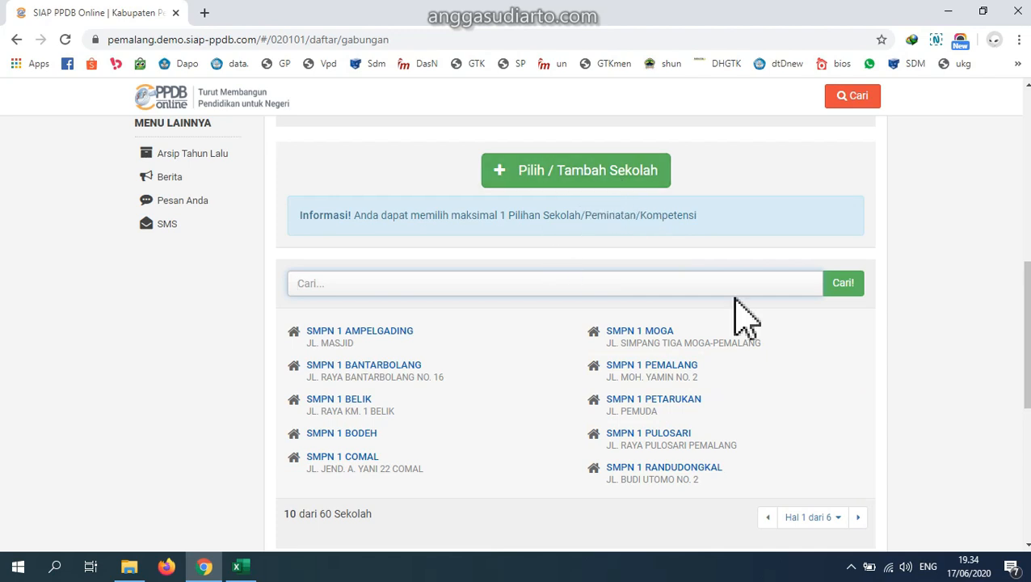
{"action": "scroll", "coordinate": [739, 323], "scroll_direction": "down", "scroll_amount": 3}
{"action": "left_click", "coordinate": [858, 365]}
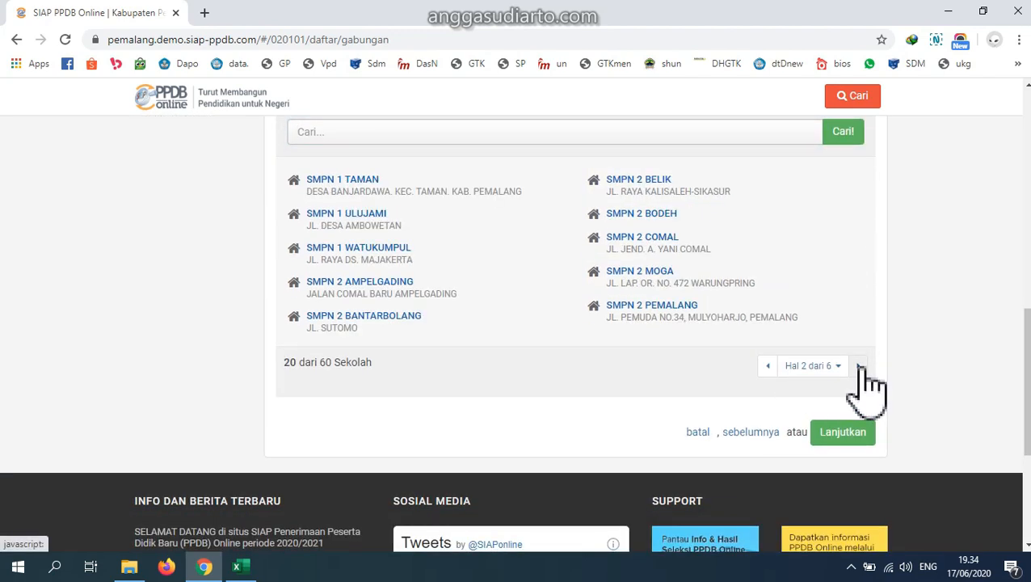
{"action": "left_click", "coordinate": [651, 307]}
- Review the chosen school entry and the registration progress stages on the Pendaftaran Online page
{"action": "scroll", "coordinate": [914, 285], "scroll_direction": "up", "scroll_amount": 3}
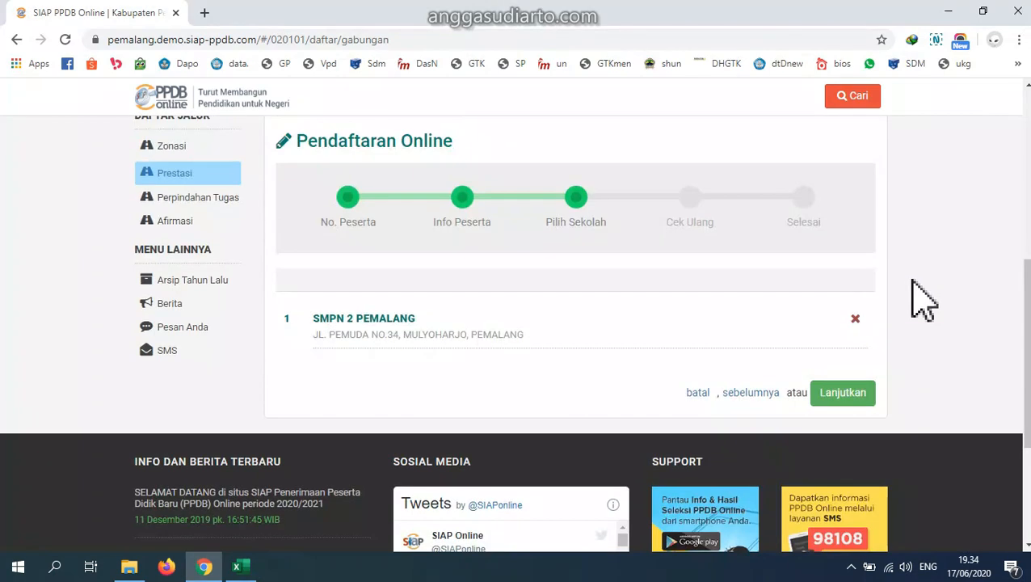
{"action": "scroll", "coordinate": [727, 291], "scroll_direction": "up", "scroll_amount": 2}
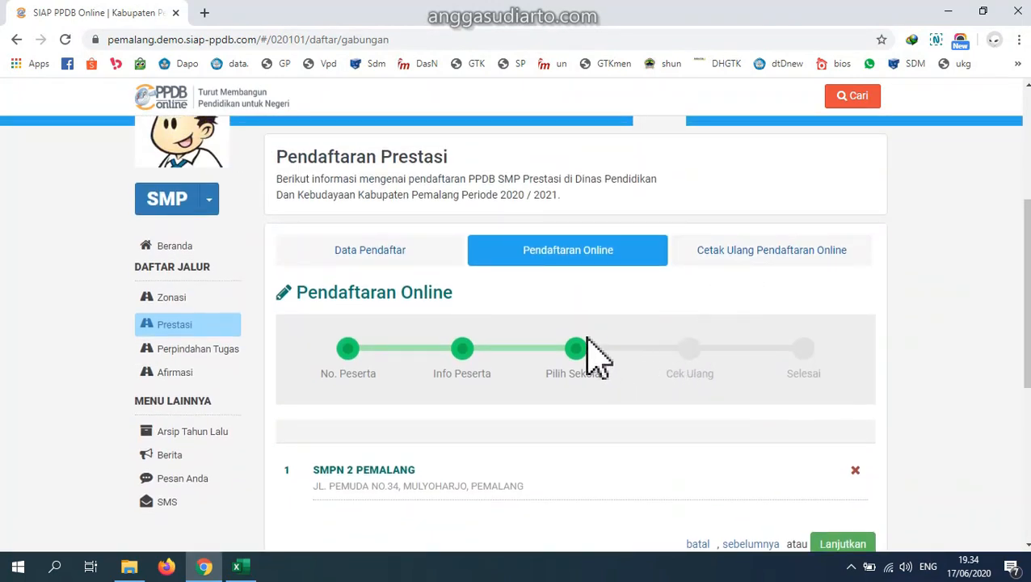
{"action": "scroll", "coordinate": [577, 404], "scroll_direction": "down", "scroll_amount": 1}
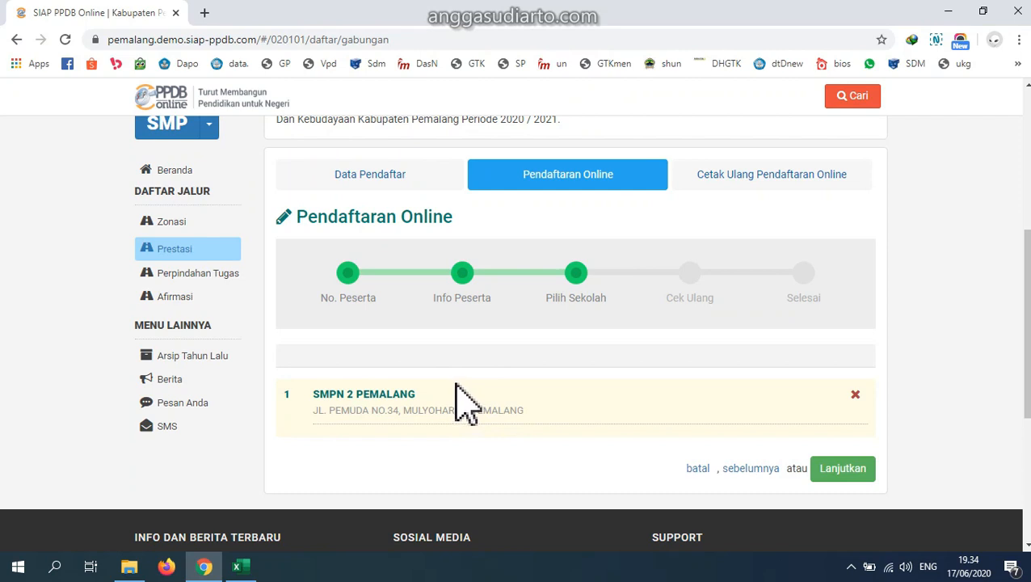
{"action": "scroll", "coordinate": [485, 387], "scroll_direction": "up", "scroll_amount": 1}
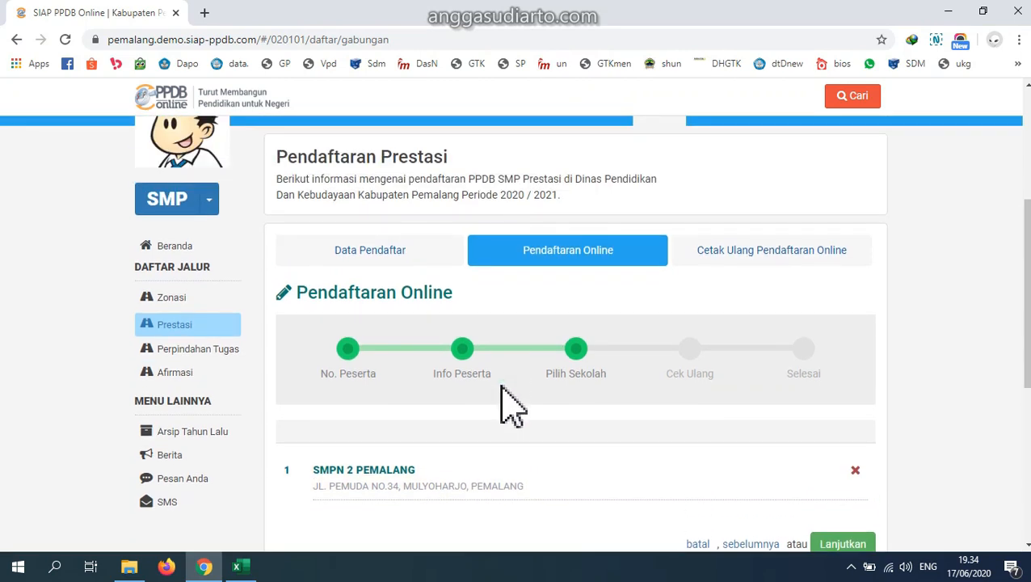
{"action": "scroll", "coordinate": [517, 388], "scroll_direction": "up", "scroll_amount": 2}
{"action": "scroll", "coordinate": [759, 420], "scroll_direction": "down", "scroll_amount": 2}
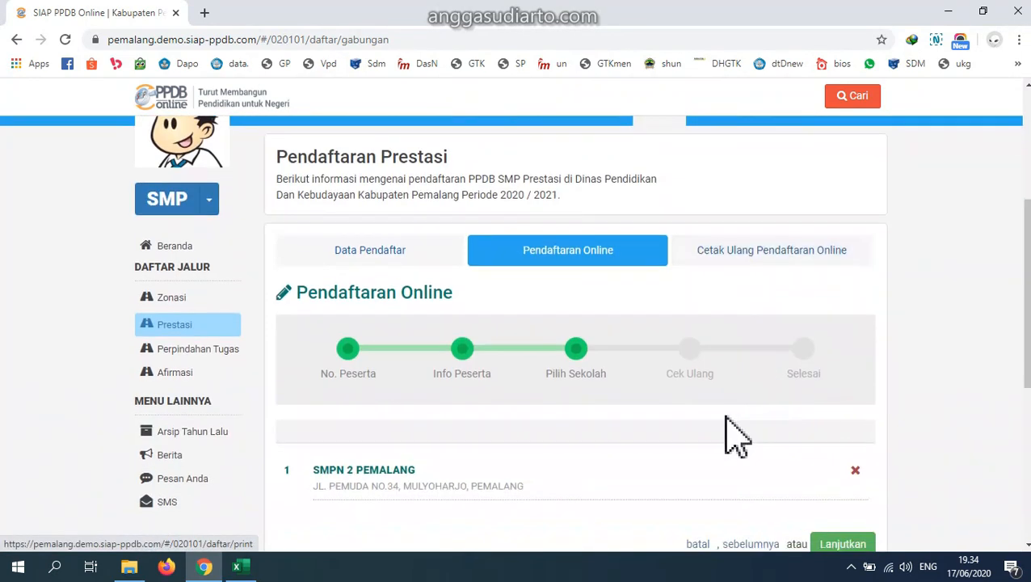
{"action": "scroll", "coordinate": [509, 517], "scroll_direction": "down", "scroll_amount": 1}
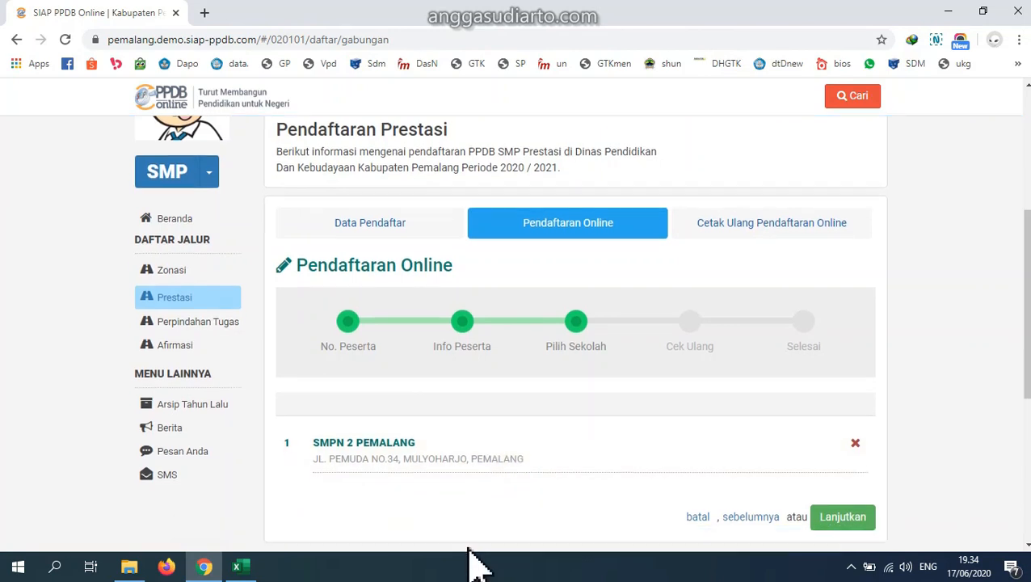
{"action": "scroll", "coordinate": [481, 517], "scroll_direction": "down", "scroll_amount": 1}
{"action": "scroll", "coordinate": [575, 395], "scroll_direction": "up", "scroll_amount": 1}
{"action": "scroll", "coordinate": [572, 377], "scroll_direction": "down", "scroll_amount": 1}
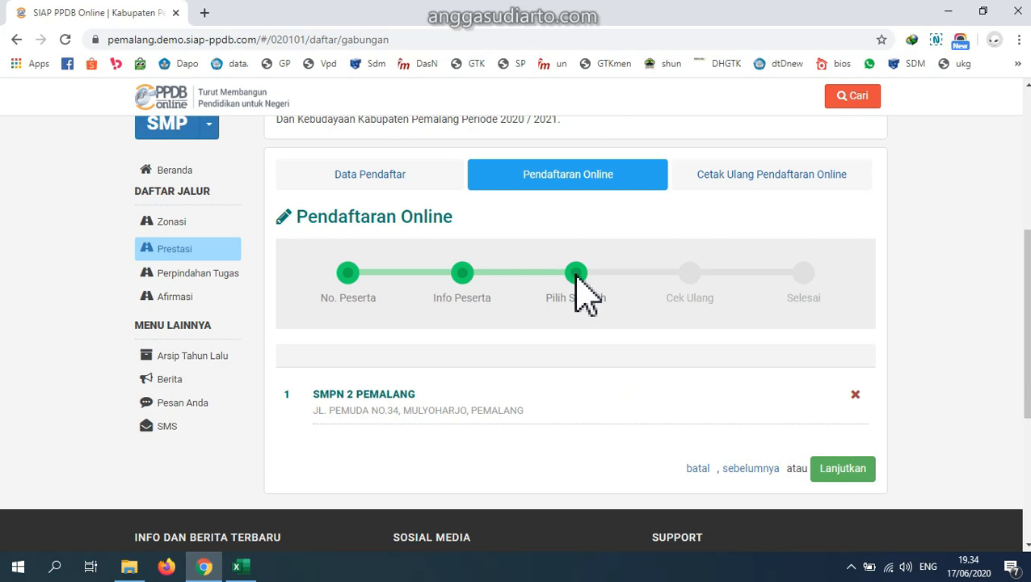
- Continue from the Pilih Sekolah stage to Cek Ulang with SMPN 2 Pemalang as the chosen school
{"action": "scroll", "coordinate": [487, 380], "scroll_direction": "up", "scroll_amount": 1}
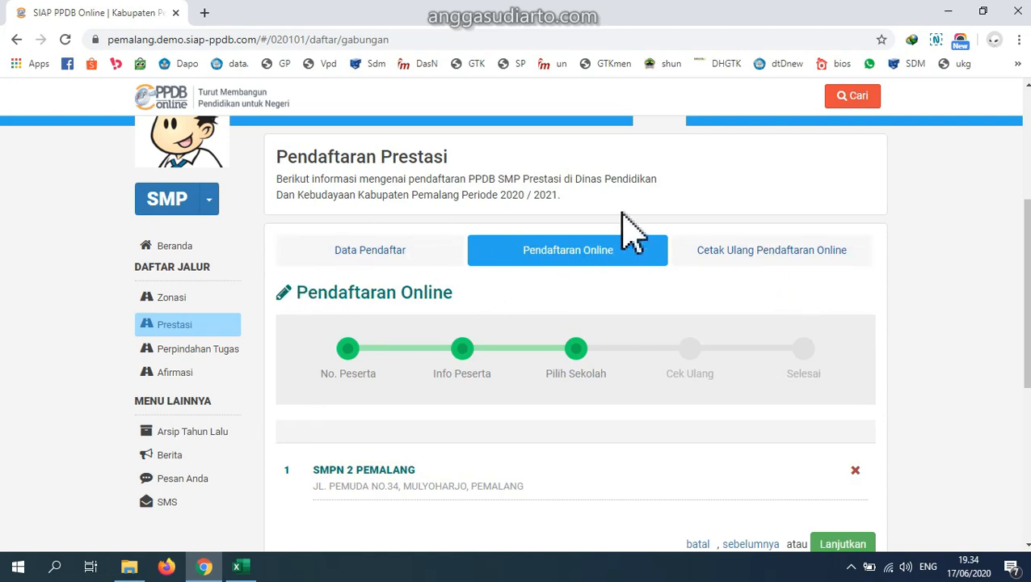
{"action": "scroll", "coordinate": [885, 322], "scroll_direction": "down", "scroll_amount": 2}
{"action": "scroll", "coordinate": [511, 396], "scroll_direction": "up", "scroll_amount": 1}
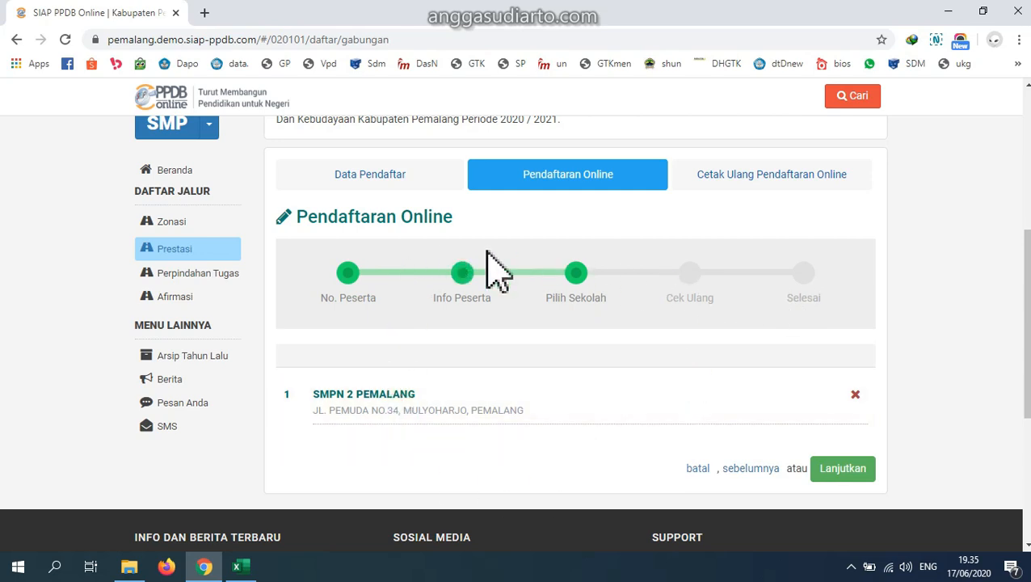
{"action": "scroll", "coordinate": [618, 396], "scroll_direction": "down", "scroll_amount": 1}
{"action": "scroll", "coordinate": [619, 363], "scroll_direction": "up", "scroll_amount": 2}
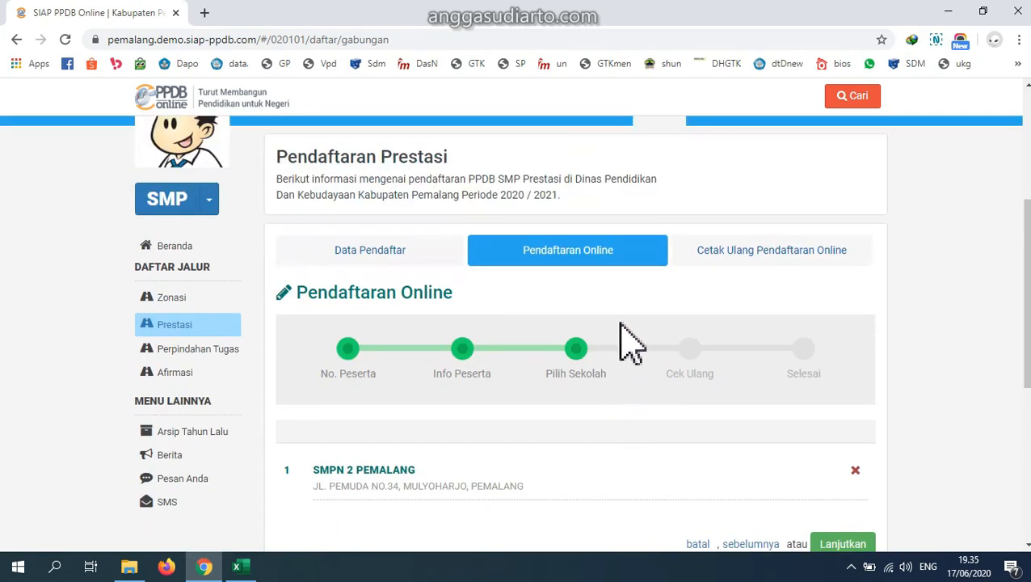
{"action": "scroll", "coordinate": [646, 323], "scroll_direction": "down", "scroll_amount": 1}
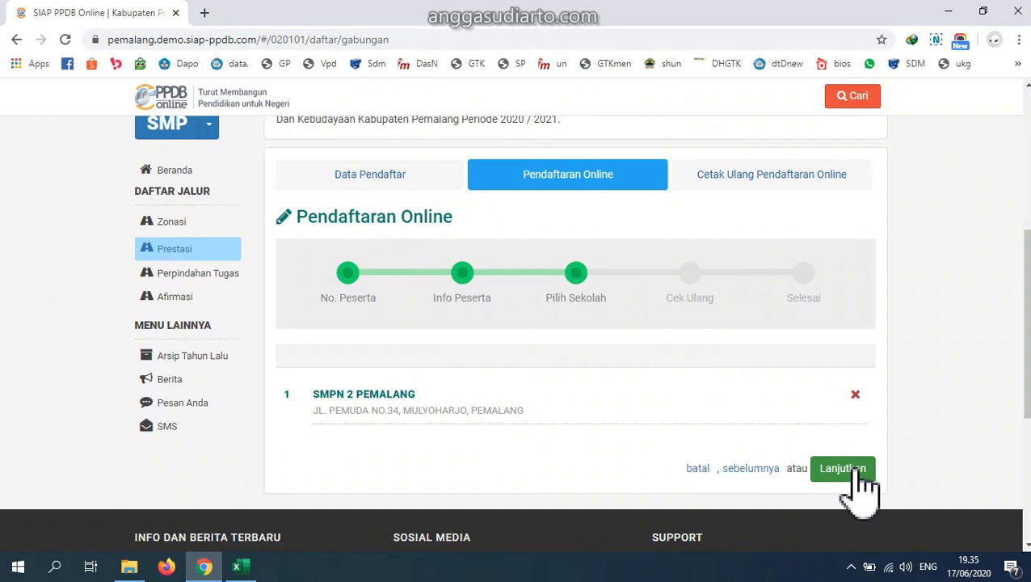
{"action": "left_click", "coordinate": [852, 475]}
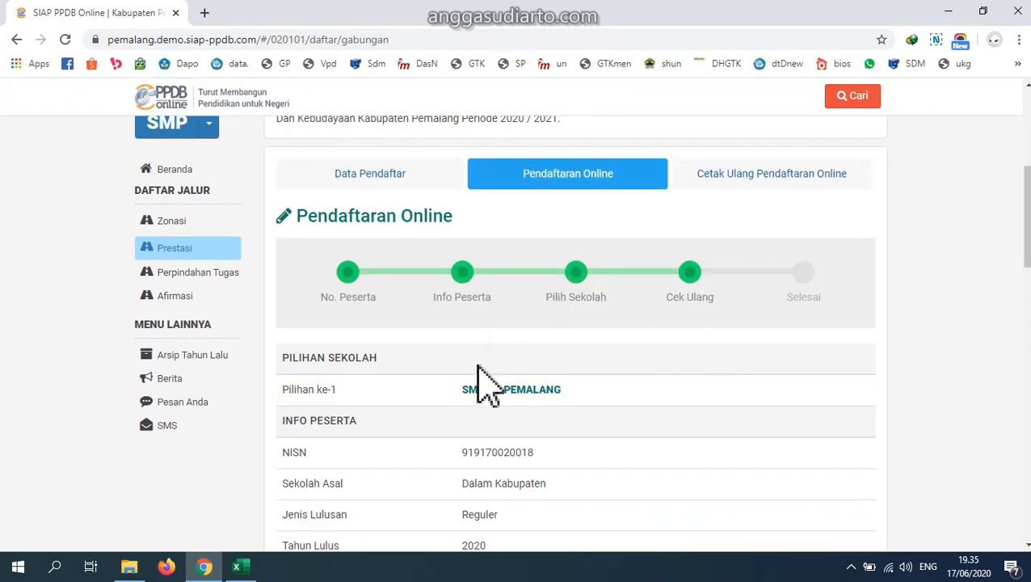
- Examine the first school choice under Pilihan Sekolah in the Cek Ulang summary
{"action": "scroll", "coordinate": [478, 379], "scroll_direction": "down", "scroll_amount": 2}
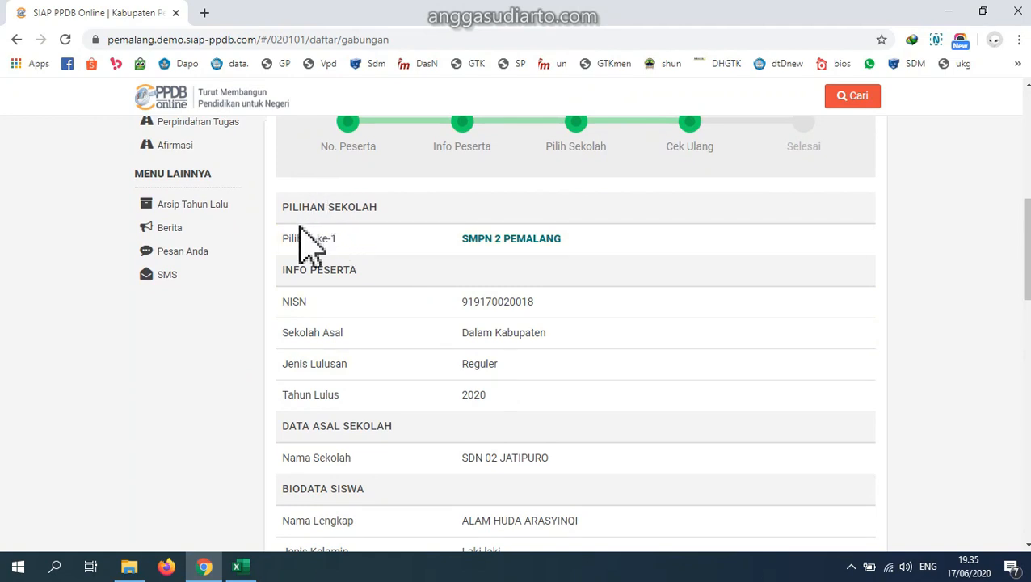
{"action": "left_click_drag", "start_coordinate": [290, 240], "coordinate": [347, 240]}
{"action": "left_click", "coordinate": [509, 239]}
{"action": "left_click_drag", "start_coordinate": [563, 239], "coordinate": [483, 239]}
{"action": "left_click", "coordinate": [467, 237]}
{"action": "left_click_drag", "start_coordinate": [282, 238], "coordinate": [557, 250]}
{"action": "left_click", "coordinate": [558, 251]}
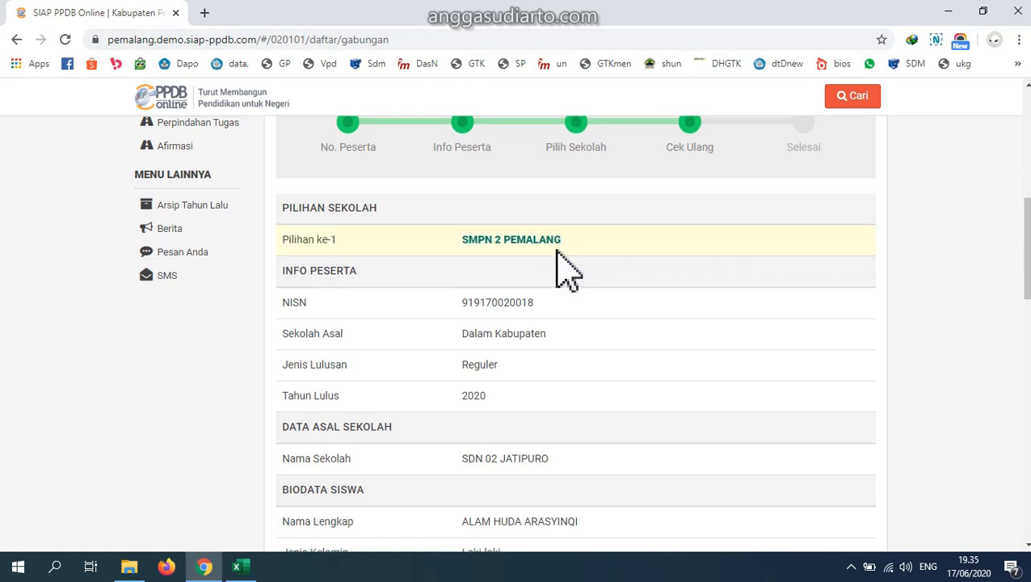
{"action": "scroll", "coordinate": [558, 250], "scroll_direction": "up", "scroll_amount": 1}
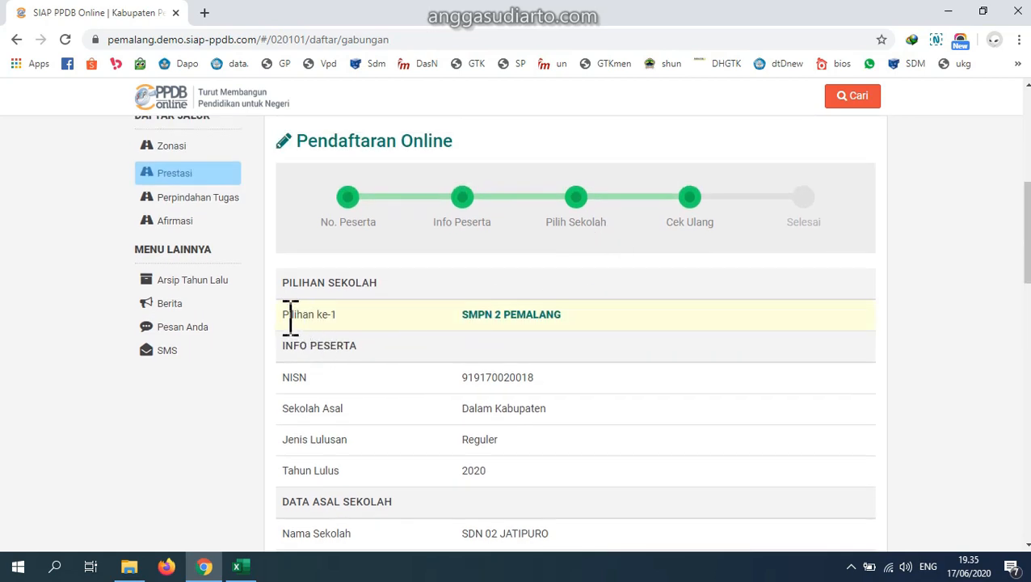
{"action": "left_click_drag", "start_coordinate": [288, 317], "coordinate": [580, 325]}
{"action": "left_click", "coordinate": [580, 324]}
{"action": "left_click_drag", "start_coordinate": [288, 315], "coordinate": [576, 317]}
{"action": "left_click", "coordinate": [592, 319]}
{"action": "left_click_drag", "start_coordinate": [288, 315], "coordinate": [586, 333]}
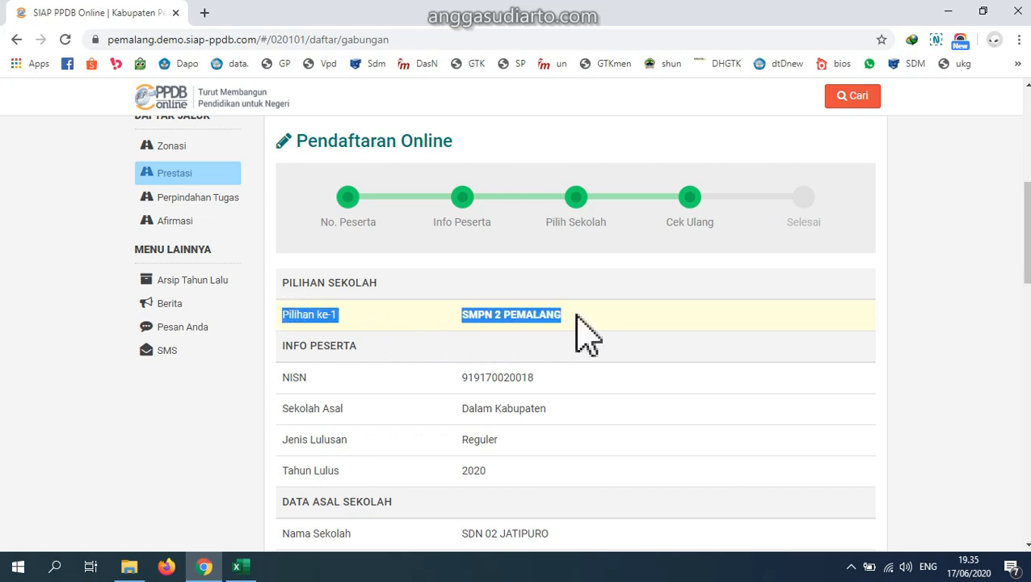
{"action": "left_click", "coordinate": [586, 334]}
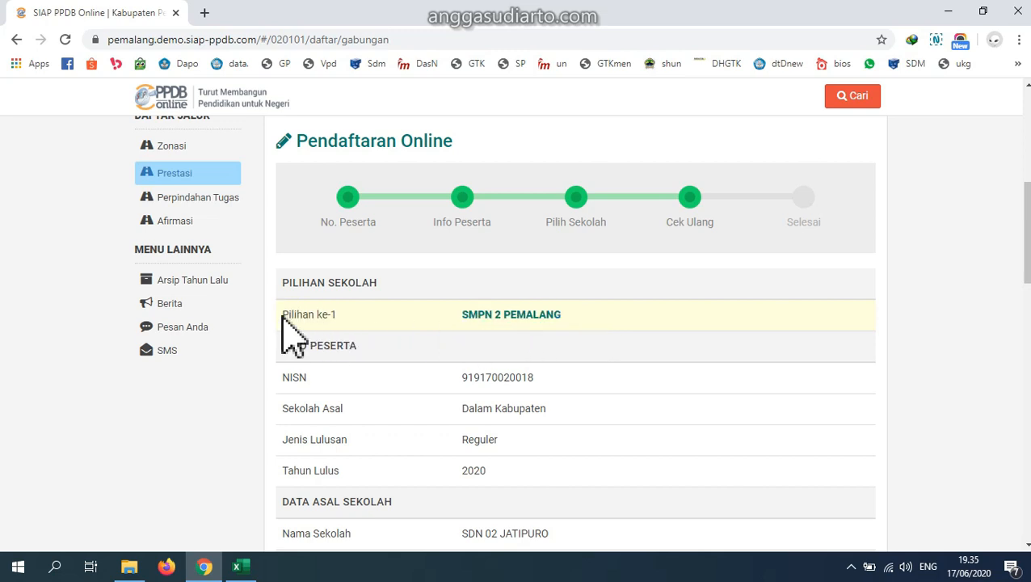
{"action": "left_click_drag", "start_coordinate": [282, 315], "coordinate": [561, 314]}
{"action": "left_click", "coordinate": [602, 325]}
- Read the Pendaftaran Prestasi heading and the description of the registration period beneath it
{"action": "scroll", "coordinate": [602, 323], "scroll_direction": "up", "scroll_amount": 3}
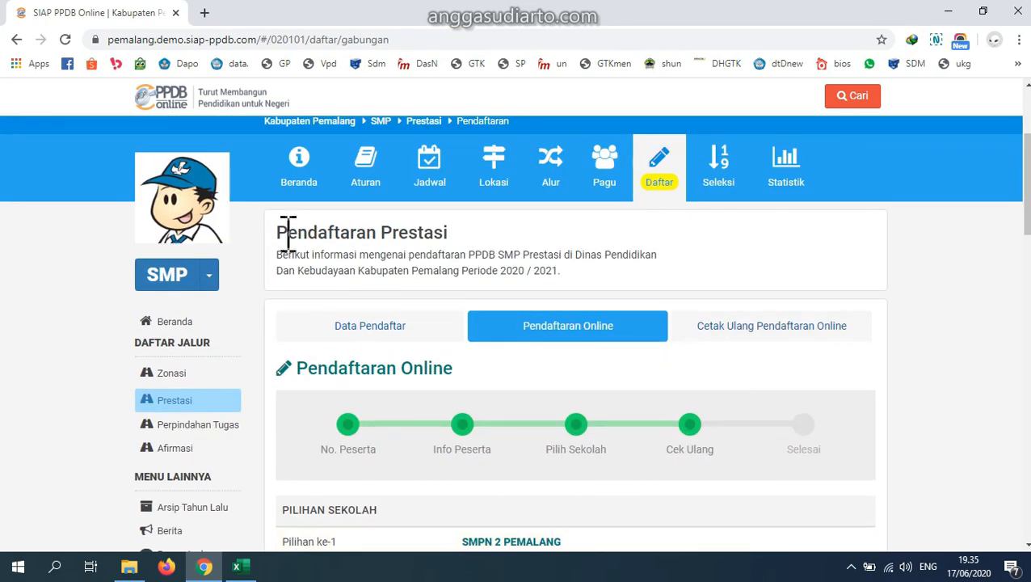
{"action": "left_click_drag", "start_coordinate": [311, 231], "coordinate": [449, 233]}
{"action": "left_click", "coordinate": [503, 257]}
{"action": "left_click_drag", "start_coordinate": [278, 254], "coordinate": [598, 299]}
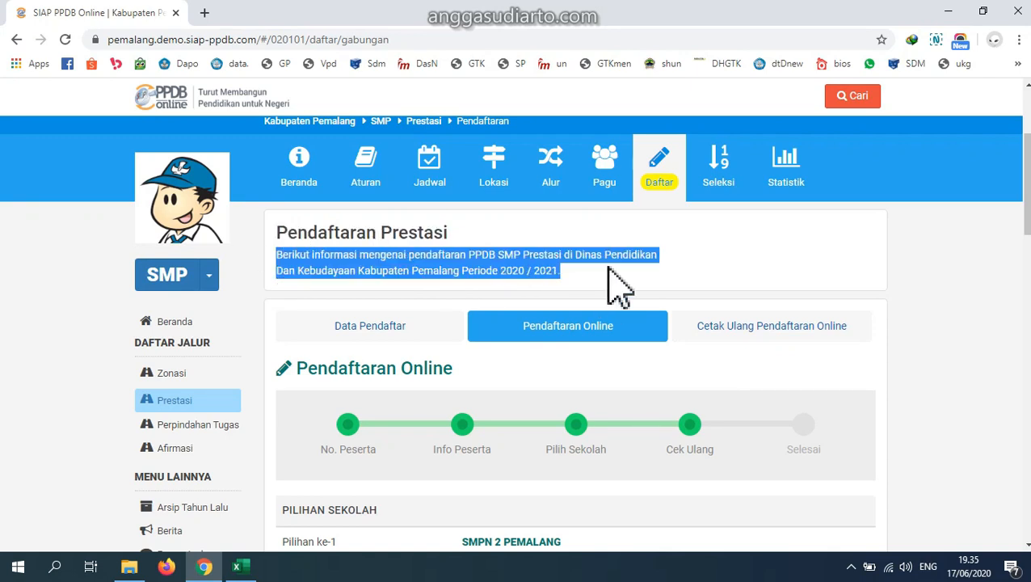
{"action": "left_click", "coordinate": [606, 269]}
- Review the participant info, school of origin, student biodata, additional data and exam scores in the Cek Ulang summary
{"action": "scroll", "coordinate": [594, 253], "scroll_direction": "down", "scroll_amount": 6}
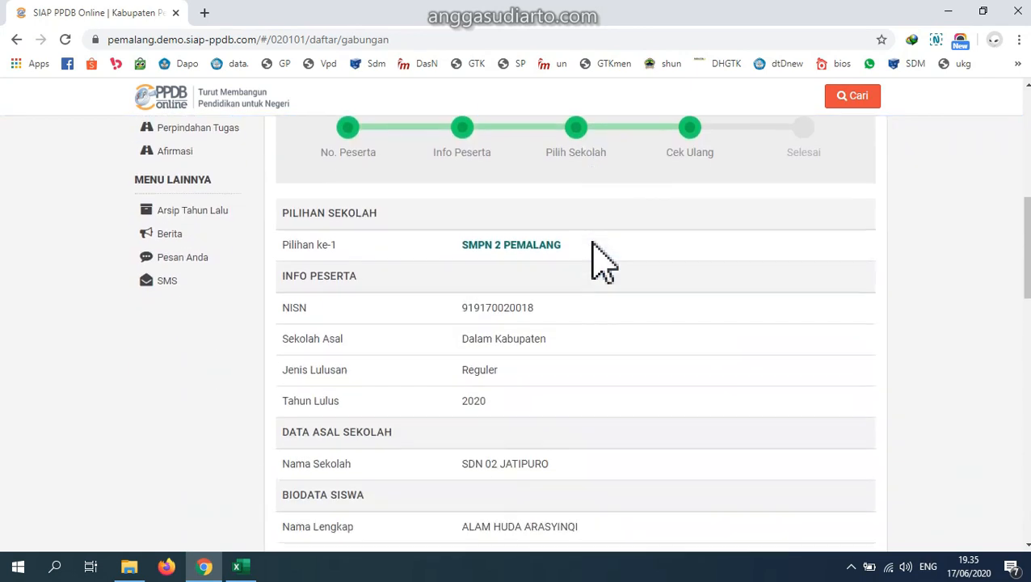
{"action": "scroll", "coordinate": [594, 253], "scroll_direction": "up", "scroll_amount": 3}
{"action": "scroll", "coordinate": [485, 271], "scroll_direction": "down", "scroll_amount": 1}
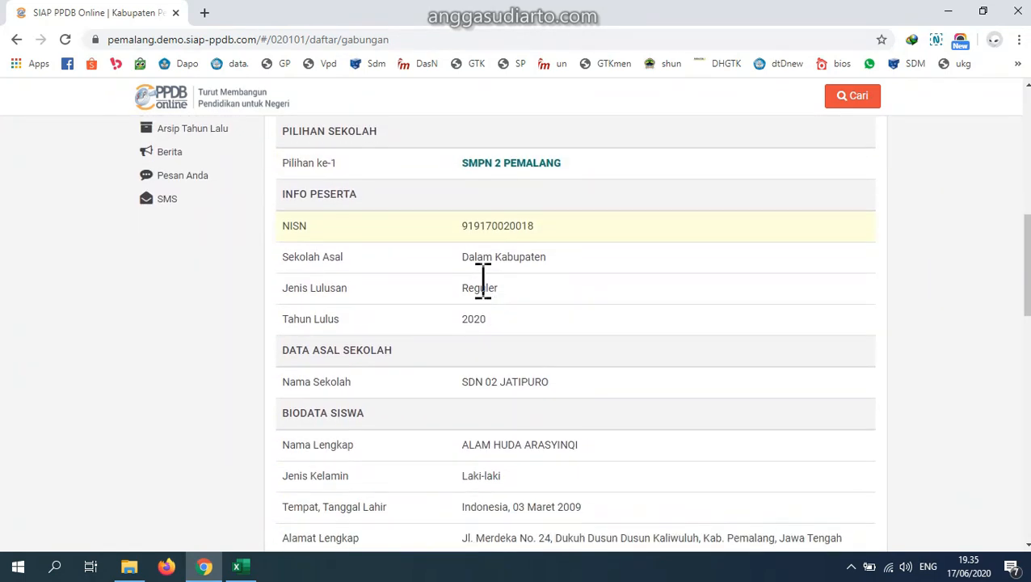
{"action": "scroll", "coordinate": [545, 236], "scroll_direction": "down", "scroll_amount": 2}
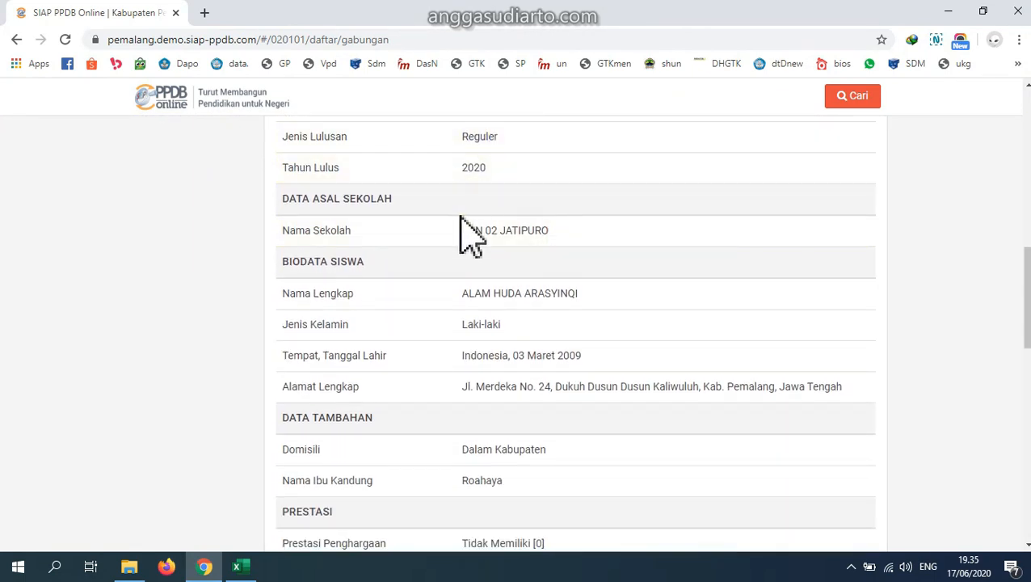
{"action": "scroll", "coordinate": [492, 258], "scroll_direction": "down", "scroll_amount": 2}
{"action": "scroll", "coordinate": [566, 295], "scroll_direction": "down", "scroll_amount": 1}
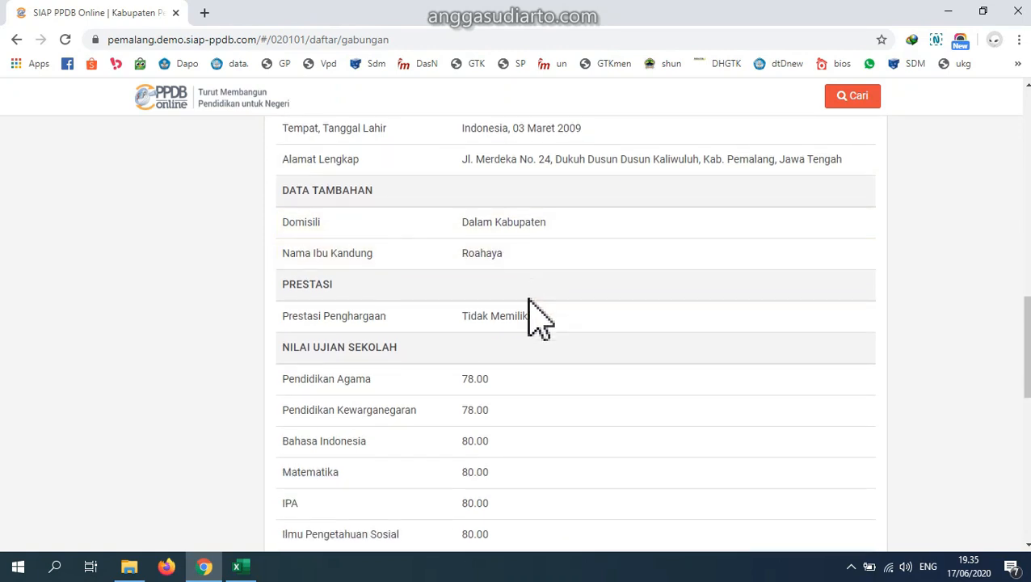
{"action": "scroll", "coordinate": [575, 345], "scroll_direction": "down", "scroll_amount": 2}
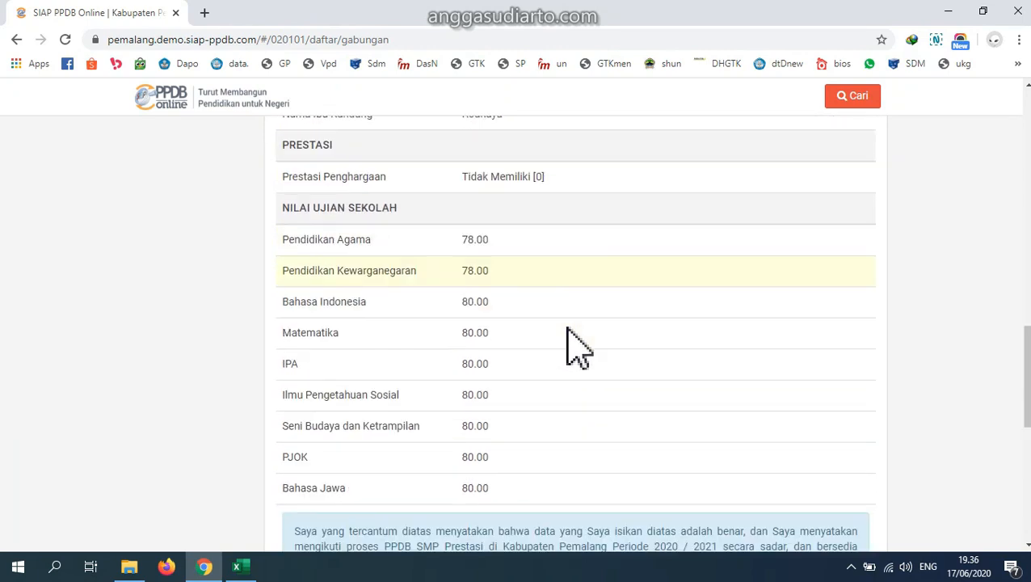
{"action": "scroll", "coordinate": [567, 331], "scroll_direction": "down", "scroll_amount": 2}
- Agree to the declaration, then withdraw the agreement after checking the Prestasi Penghargaan entry
{"action": "left_click", "coordinate": [495, 457]}
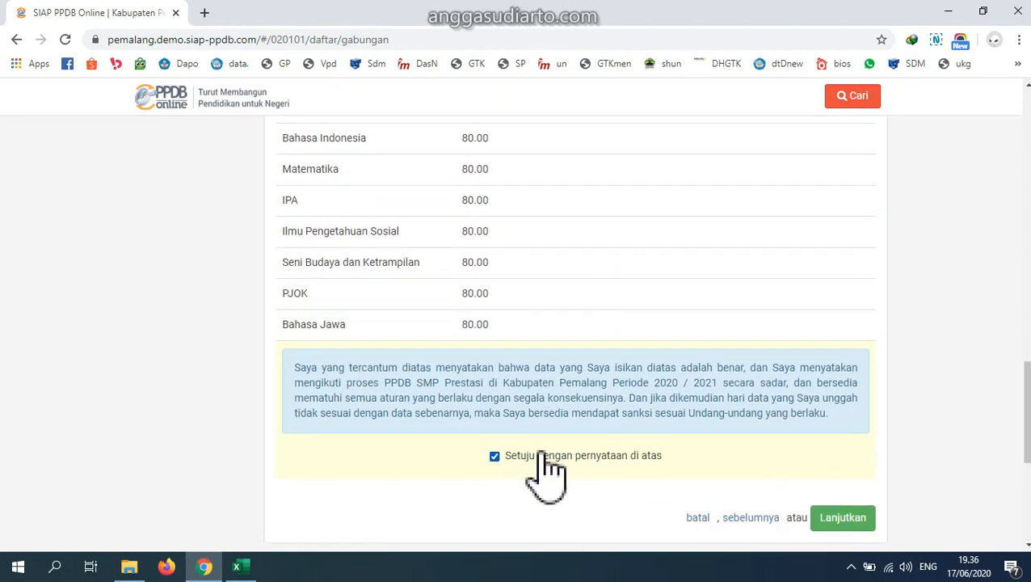
{"action": "scroll", "coordinate": [880, 375], "scroll_direction": "up", "scroll_amount": 5}
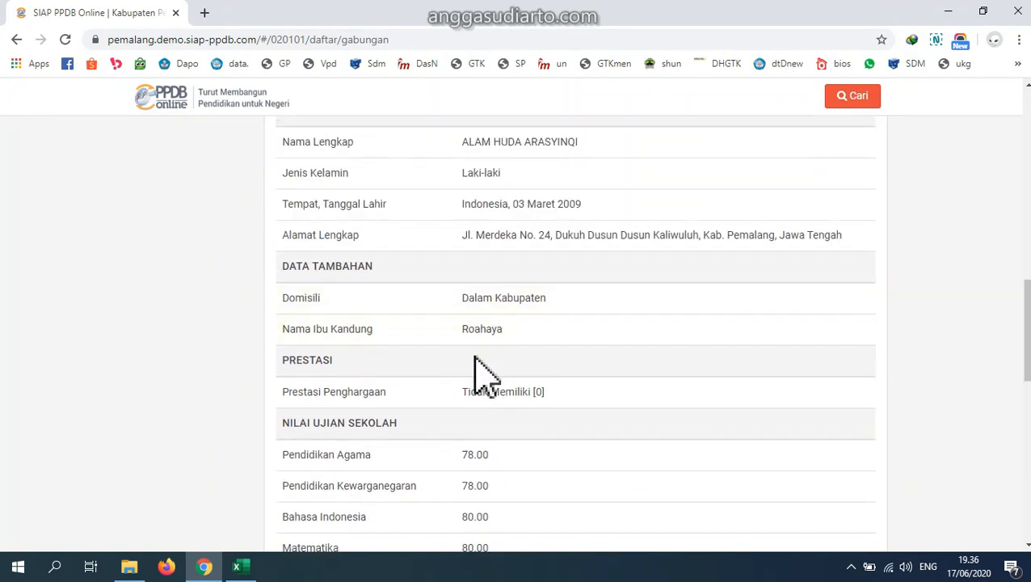
{"action": "left_click_drag", "start_coordinate": [288, 395], "coordinate": [547, 393]}
{"action": "left_click", "coordinate": [565, 397]}
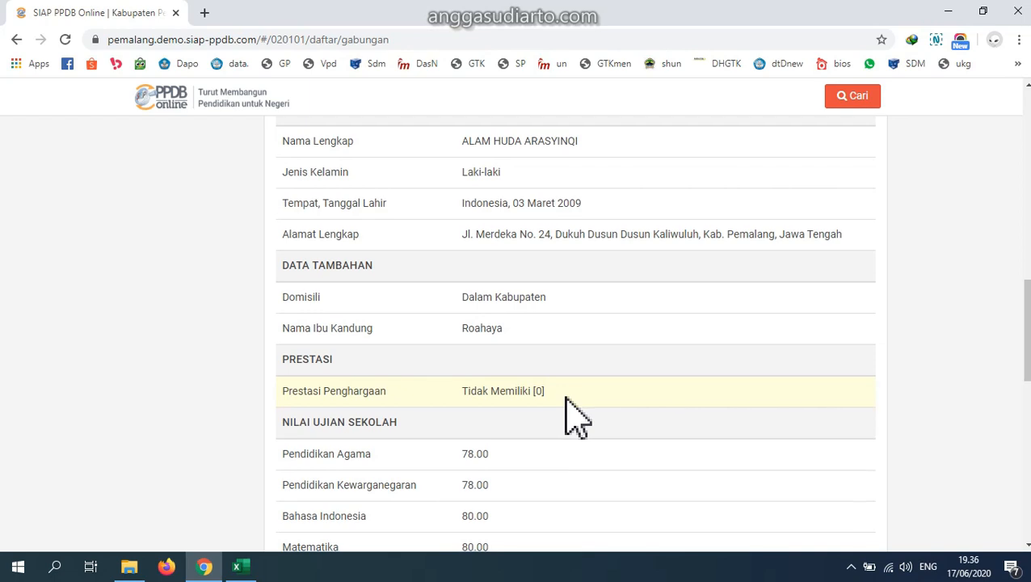
{"action": "scroll", "coordinate": [575, 418], "scroll_direction": "down", "scroll_amount": 5}
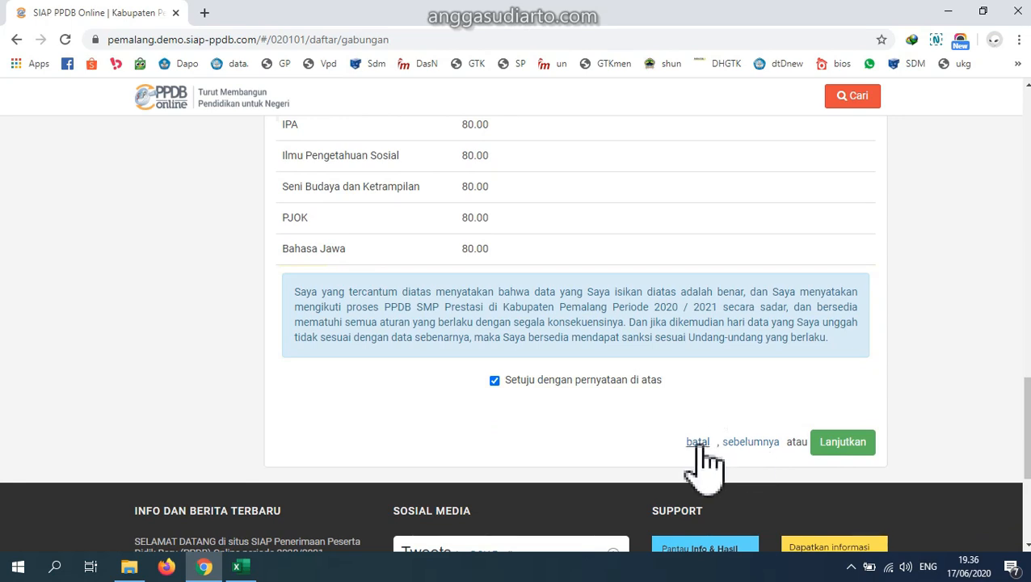
{"action": "left_click", "coordinate": [622, 383]}
- Go back from Cek Ulang through Pilih Sekolah to the Info Peserta stage
{"action": "scroll", "coordinate": [789, 301], "scroll_direction": "up", "scroll_amount": 15}
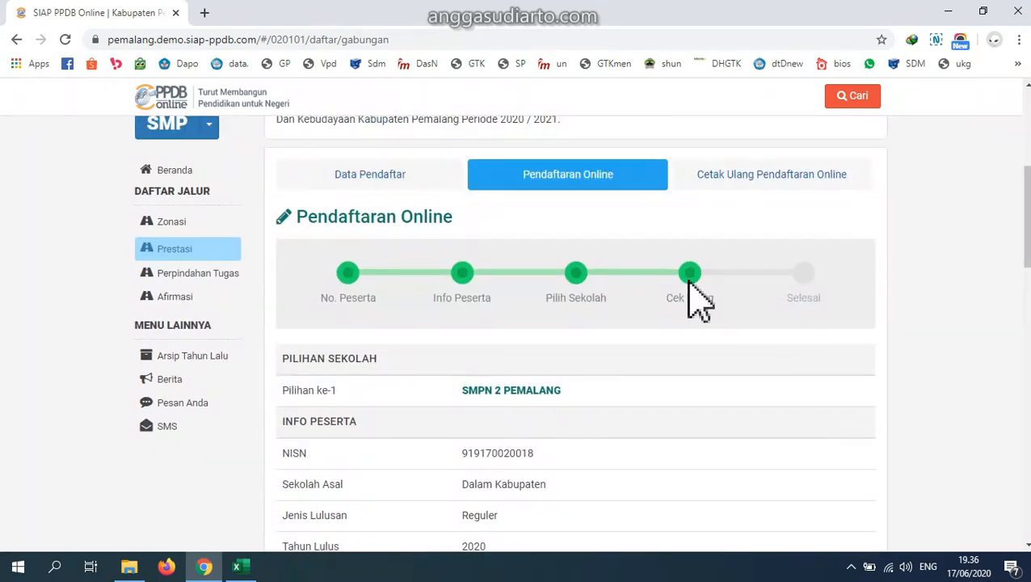
{"action": "scroll", "coordinate": [759, 391], "scroll_direction": "down", "scroll_amount": 15}
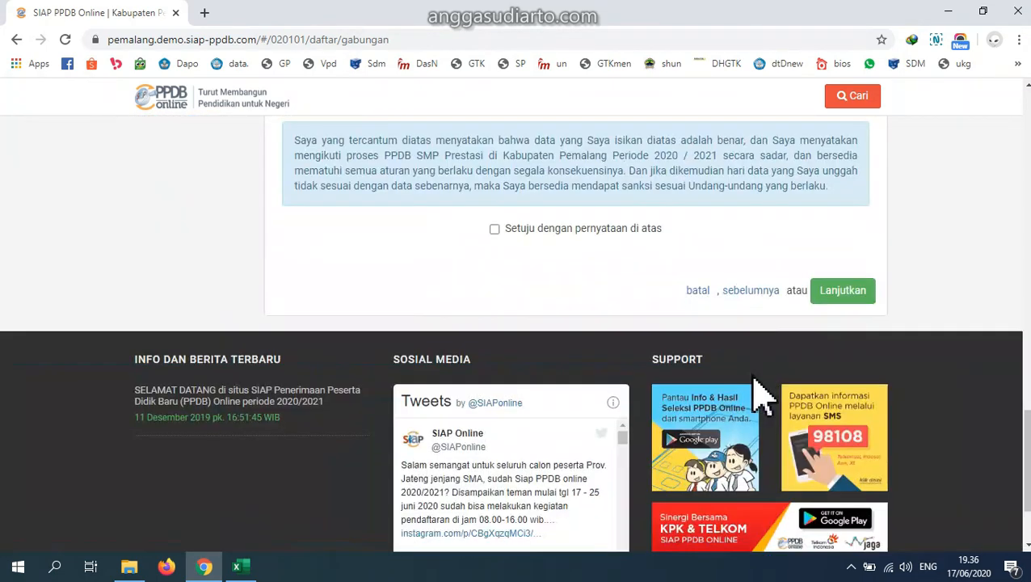
{"action": "left_click", "coordinate": [749, 292]}
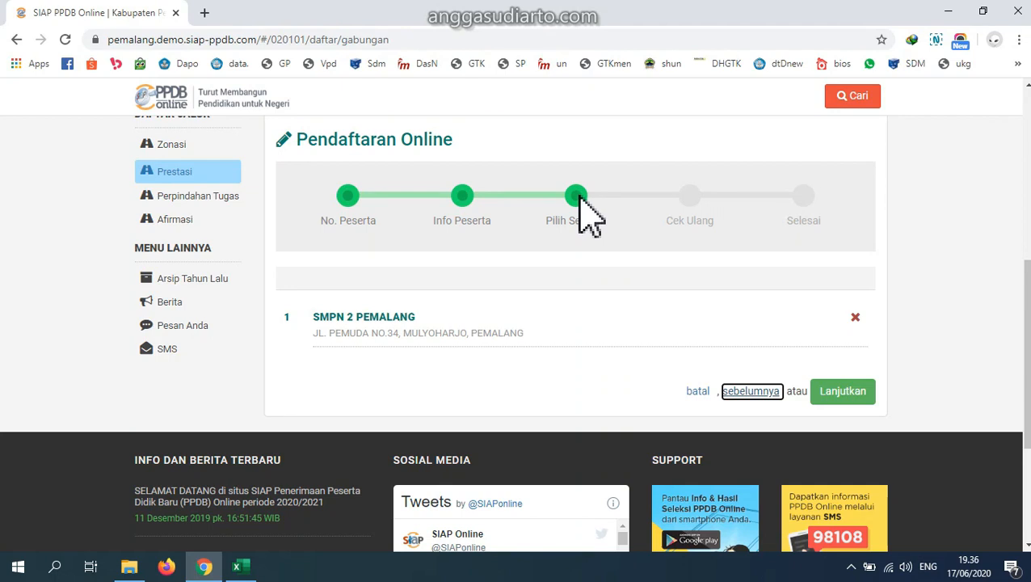
{"action": "scroll", "coordinate": [638, 331], "scroll_direction": "up", "scroll_amount": 1}
{"action": "scroll", "coordinate": [667, 322], "scroll_direction": "down", "scroll_amount": 2}
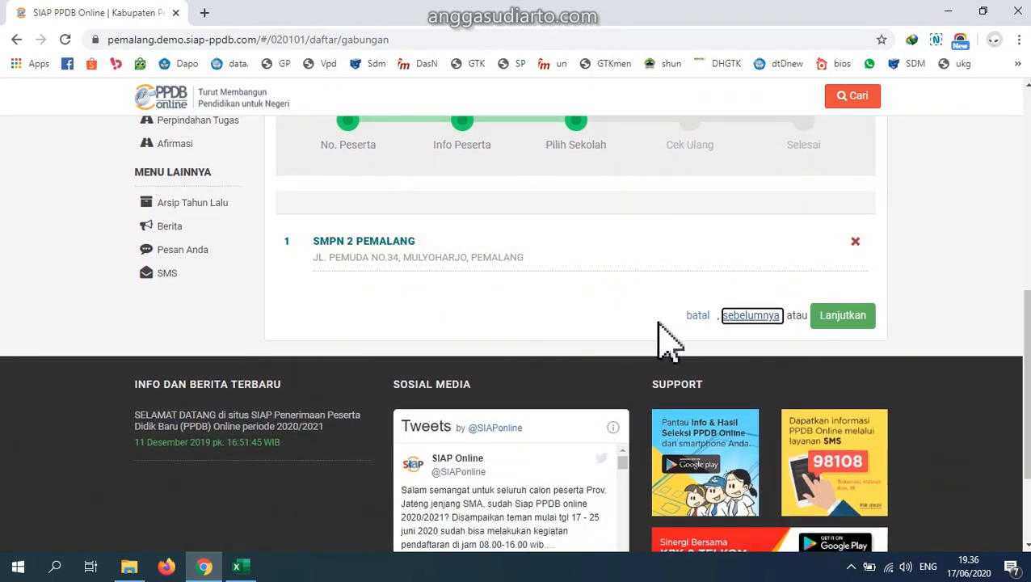
{"action": "left_click", "coordinate": [749, 317]}
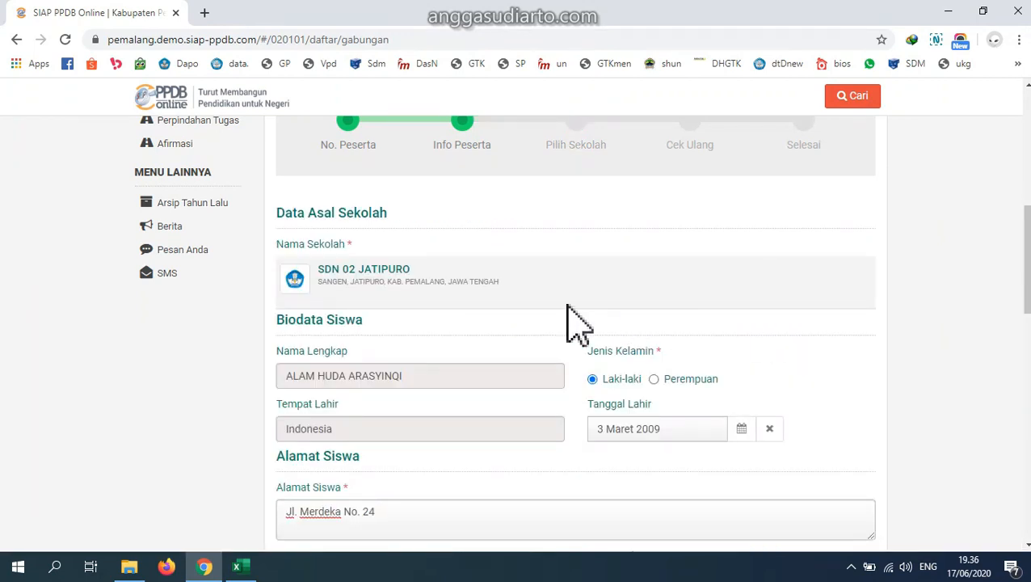
- Set Prestasi Penghargaan to Juara I Kabupaten [450] on the Info Peserta form, after trying Juara II Kabupaten [350]
{"action": "scroll", "coordinate": [551, 276], "scroll_direction": "down", "scroll_amount": 5}
{"action": "scroll", "coordinate": [552, 276], "scroll_direction": "down", "scroll_amount": 4}
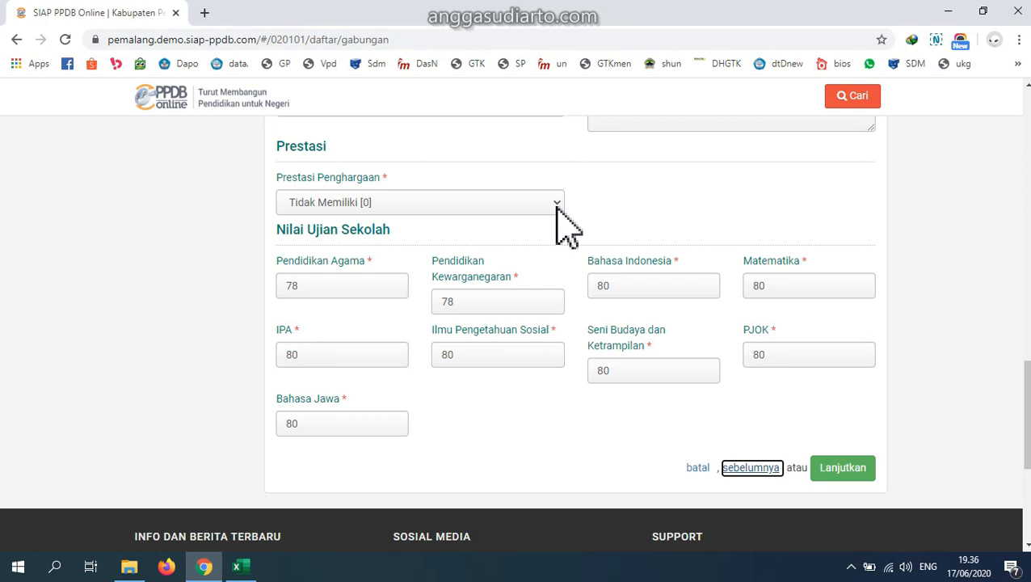
{"action": "scroll", "coordinate": [557, 207], "scroll_direction": "up", "scroll_amount": 7}
{"action": "scroll", "coordinate": [557, 207], "scroll_direction": "down", "scroll_amount": 2}
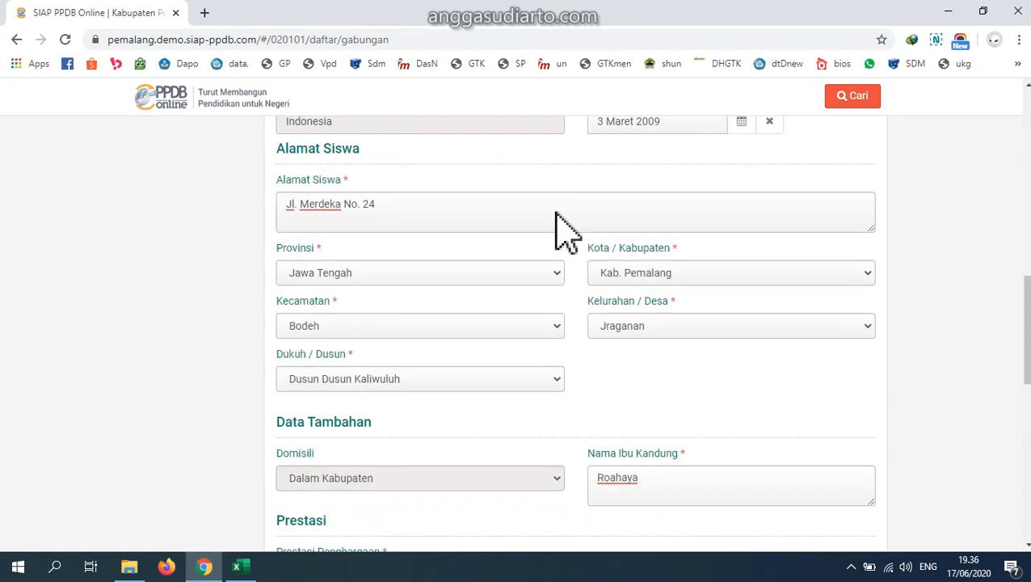
{"action": "scroll", "coordinate": [557, 215], "scroll_direction": "down", "scroll_amount": 6}
{"action": "scroll", "coordinate": [559, 211], "scroll_direction": "up", "scroll_amount": 1}
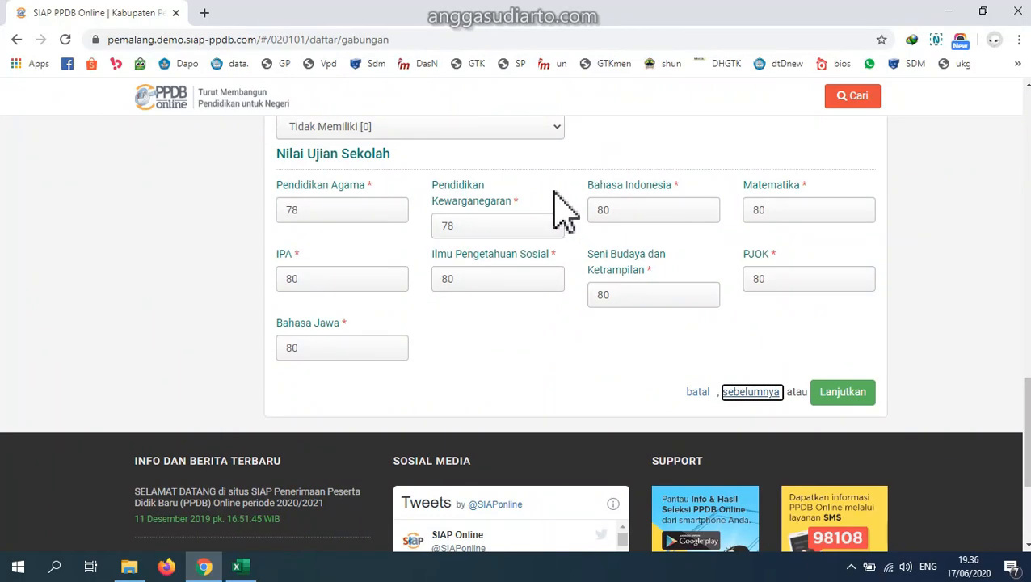
{"action": "scroll", "coordinate": [557, 207], "scroll_direction": "up", "scroll_amount": 1}
{"action": "left_click", "coordinate": [557, 205]}
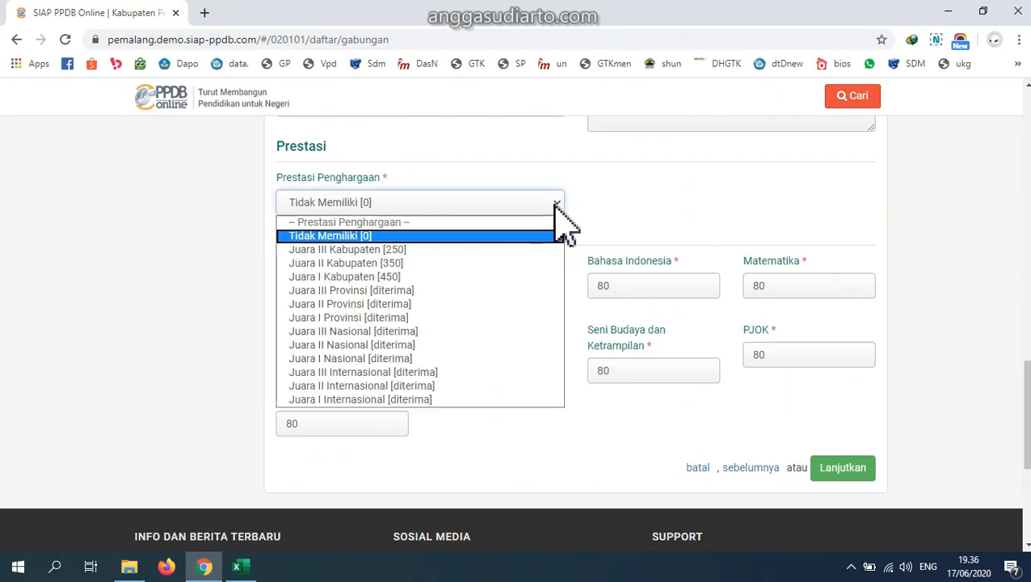
{"action": "left_click", "coordinate": [392, 265]}
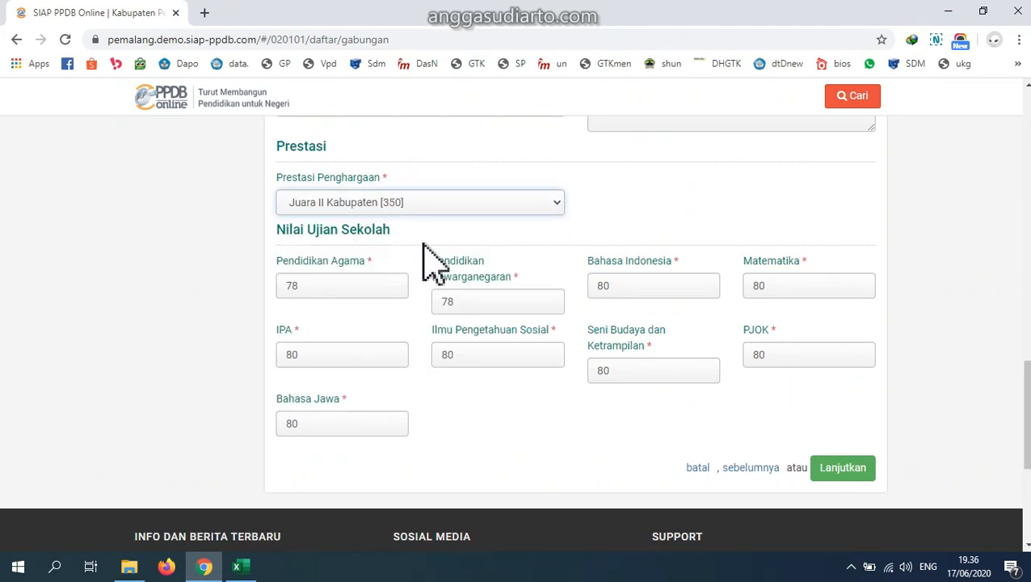
{"action": "left_click", "coordinate": [483, 204]}
{"action": "left_click", "coordinate": [373, 277]}
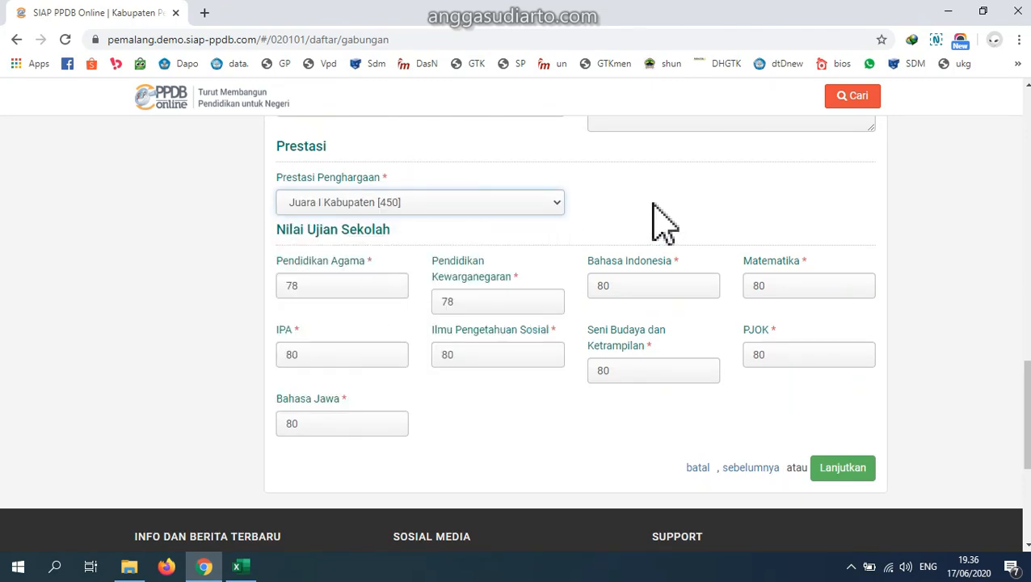
- Submit the updated Info Peserta form and continue to the Pilih Sekolah stage
{"action": "scroll", "coordinate": [566, 307], "scroll_direction": "up", "scroll_amount": 1}
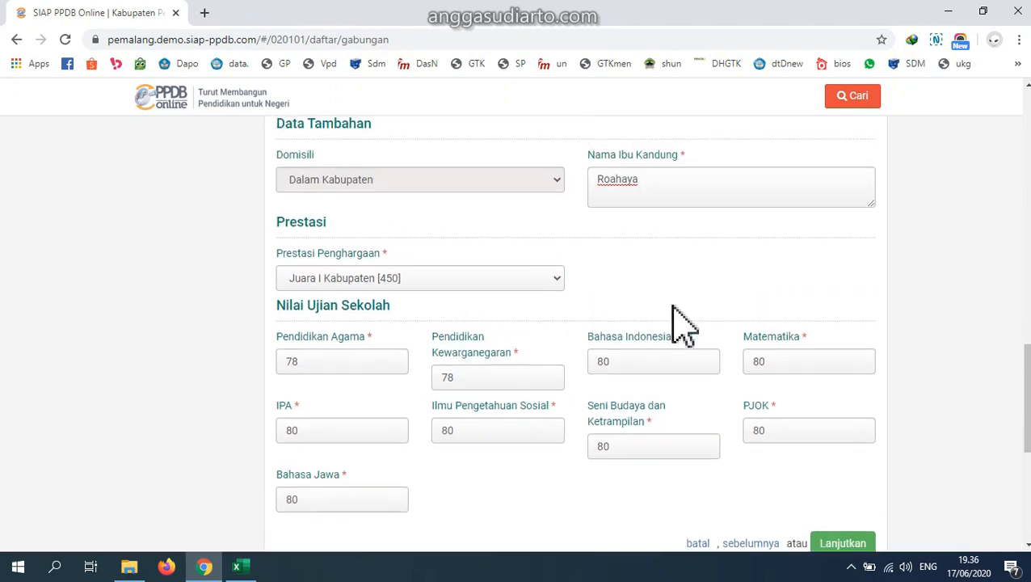
{"action": "scroll", "coordinate": [889, 387], "scroll_direction": "down", "scroll_amount": 1}
{"action": "left_click", "coordinate": [860, 478]}
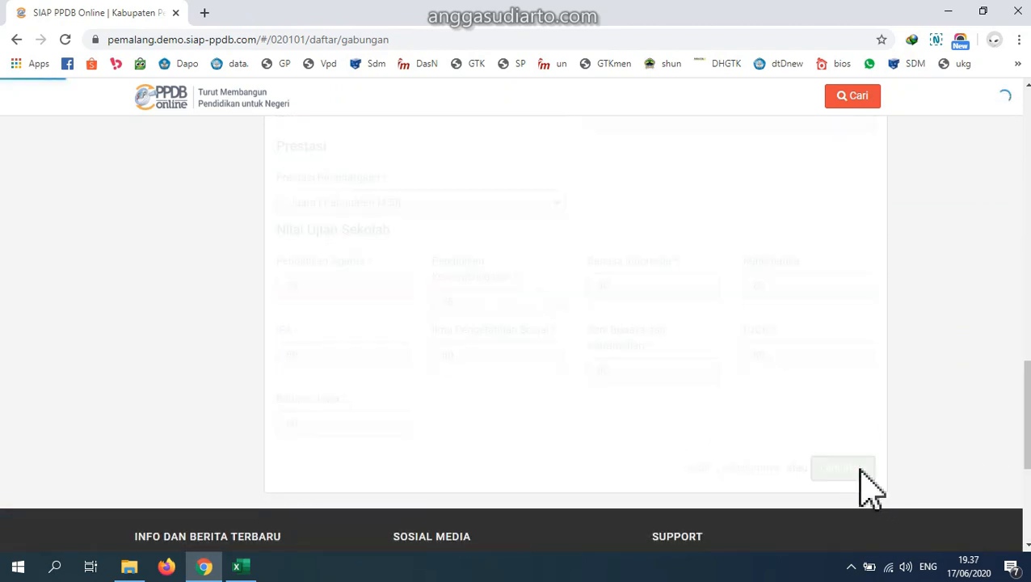
{"action": "scroll", "coordinate": [693, 396], "scroll_direction": "down", "scroll_amount": 3}
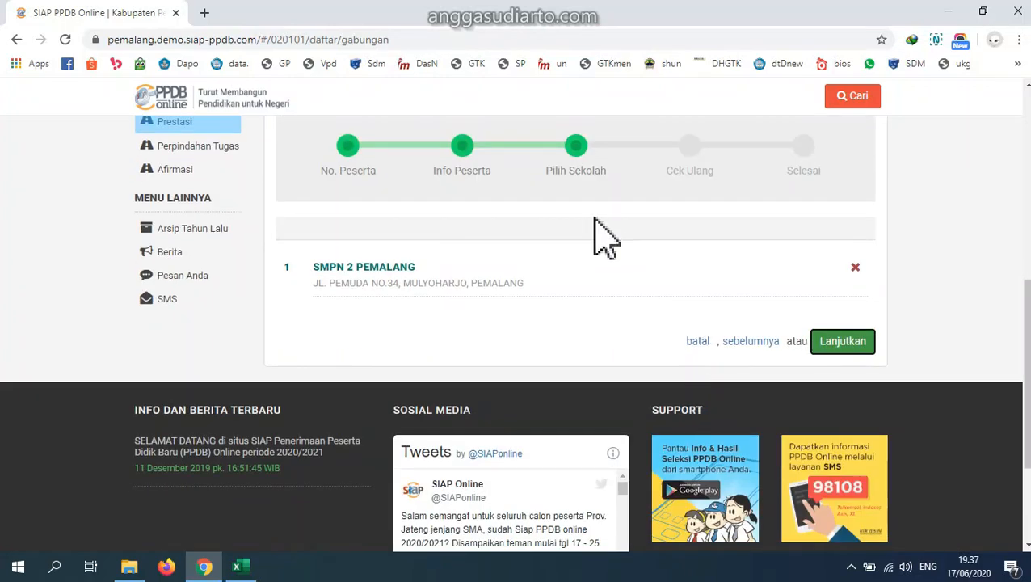
- Continue to the Cek Ulang stage and review the award entry and Nilai Ujian Sekolah scores
{"action": "left_click", "coordinate": [855, 348]}
{"action": "scroll", "coordinate": [862, 361], "scroll_direction": "down", "scroll_amount": 8}
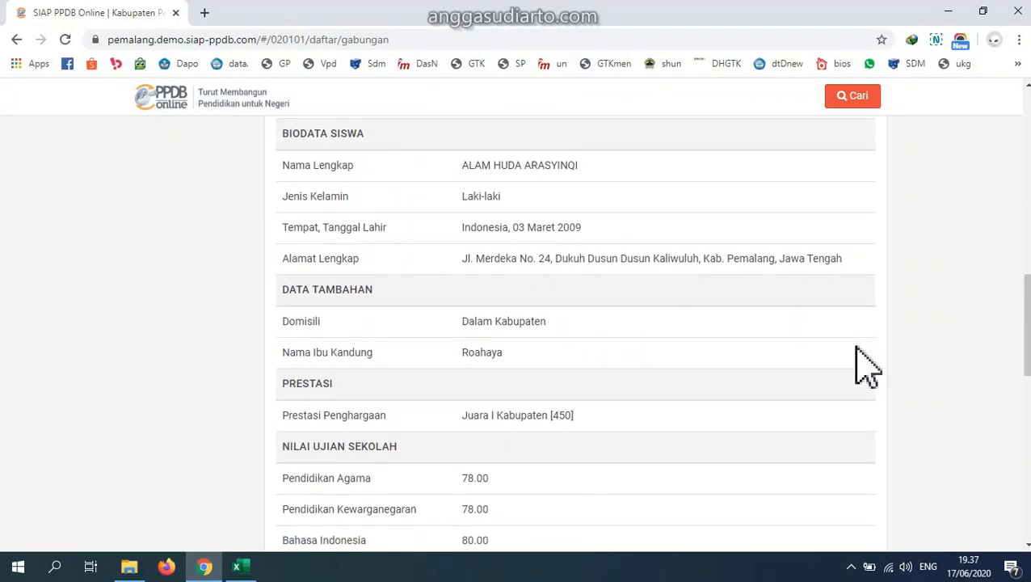
{"action": "scroll", "coordinate": [565, 243], "scroll_direction": "up", "scroll_amount": 1}
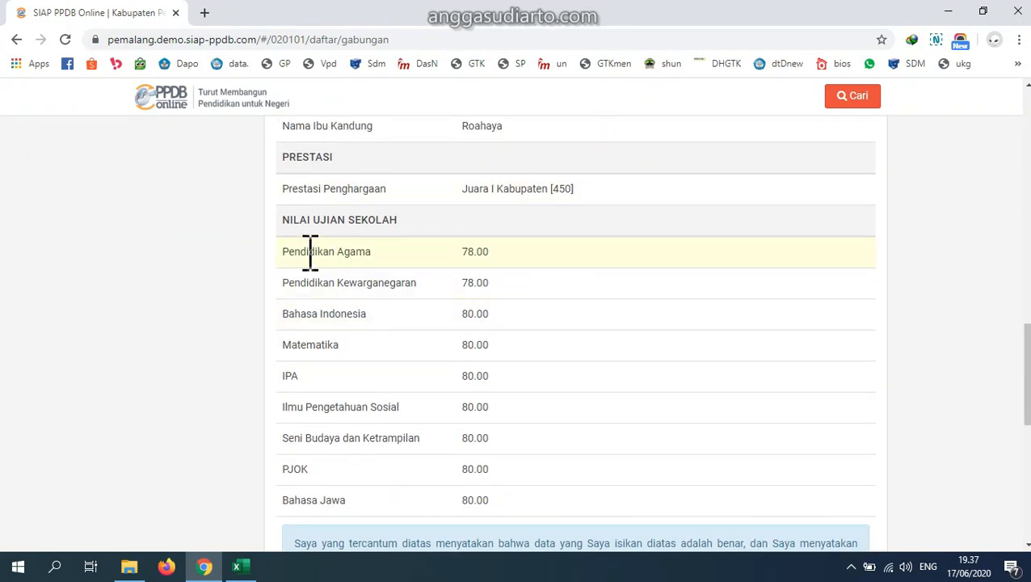
{"action": "double_click", "coordinate": [470, 252]}
{"action": "scroll", "coordinate": [517, 291], "scroll_direction": "down", "scroll_amount": 4}
- Agree to the declaration, then withdraw the agreement and recheck the Nilai Ujian Sekolah scores
{"action": "left_click", "coordinate": [494, 329]}
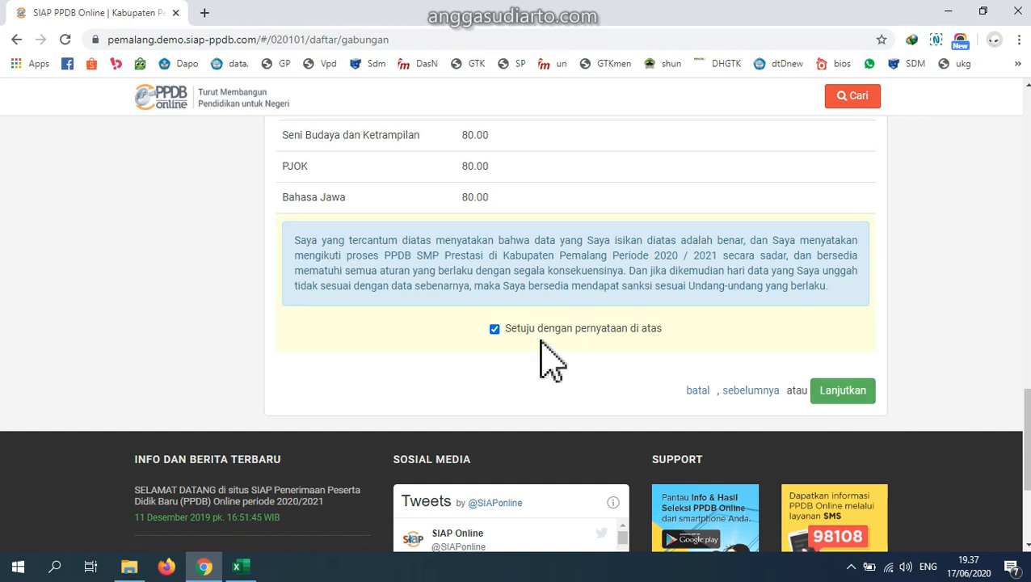
{"action": "left_click", "coordinate": [495, 329]}
{"action": "scroll", "coordinate": [496, 349], "scroll_direction": "up", "scroll_amount": 3}
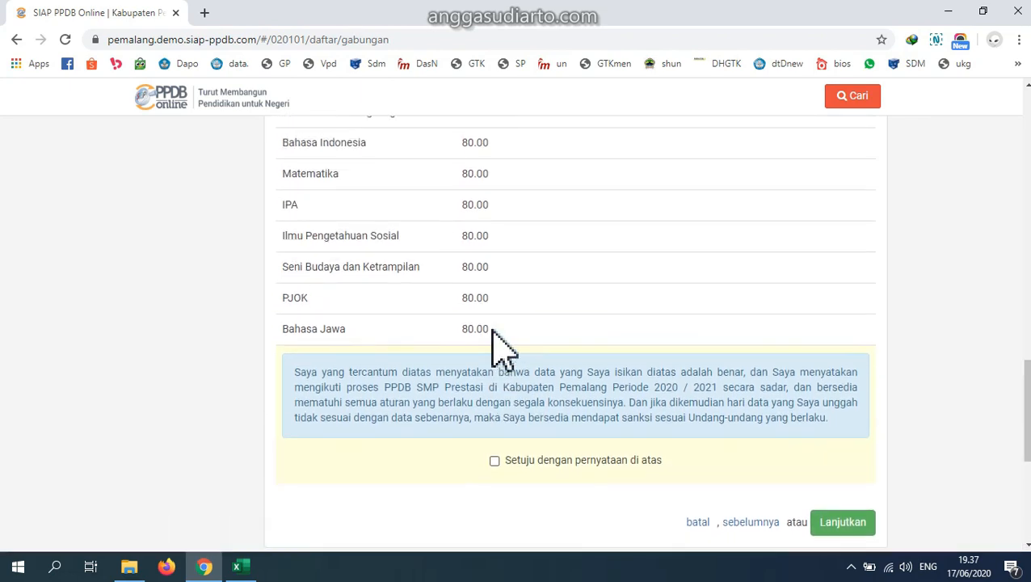
{"action": "scroll", "coordinate": [492, 331], "scroll_direction": "up", "scroll_amount": 2}
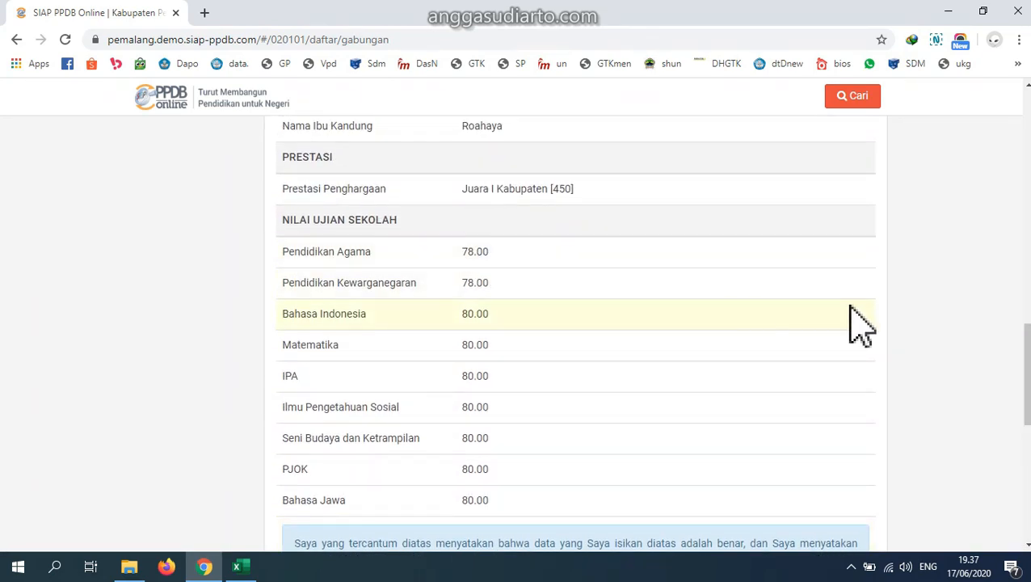
{"action": "scroll", "coordinate": [847, 327], "scroll_direction": "down", "scroll_amount": 5}
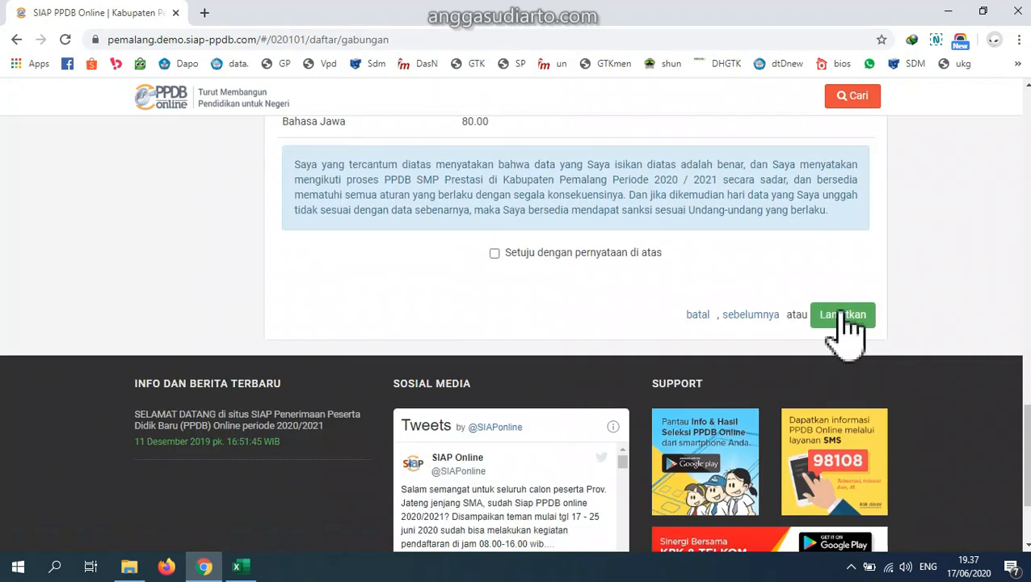
- Return through Pilih Sekolah to Info Peserta and set the Pendidikan Agama and Pendidikan Kewarganegaran scores to 87
{"action": "left_click", "coordinate": [754, 317]}
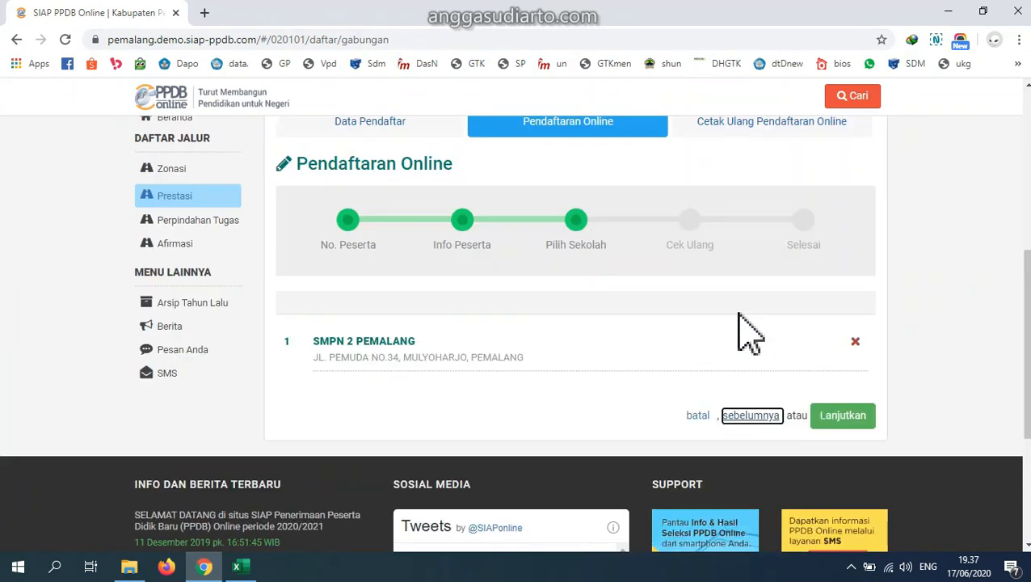
{"action": "left_click", "coordinate": [757, 416]}
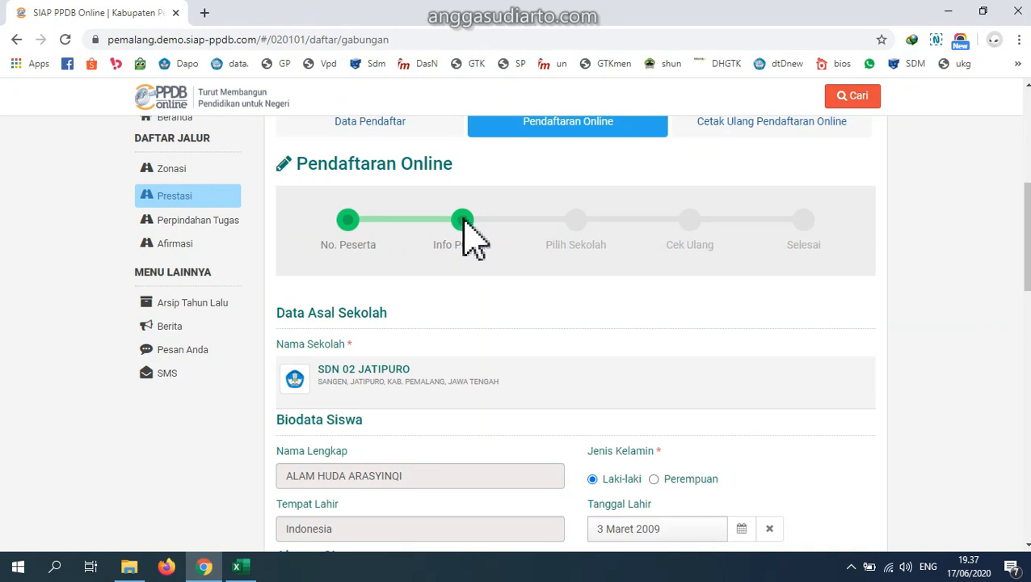
{"action": "scroll", "coordinate": [472, 288], "scroll_direction": "down", "scroll_amount": 9}
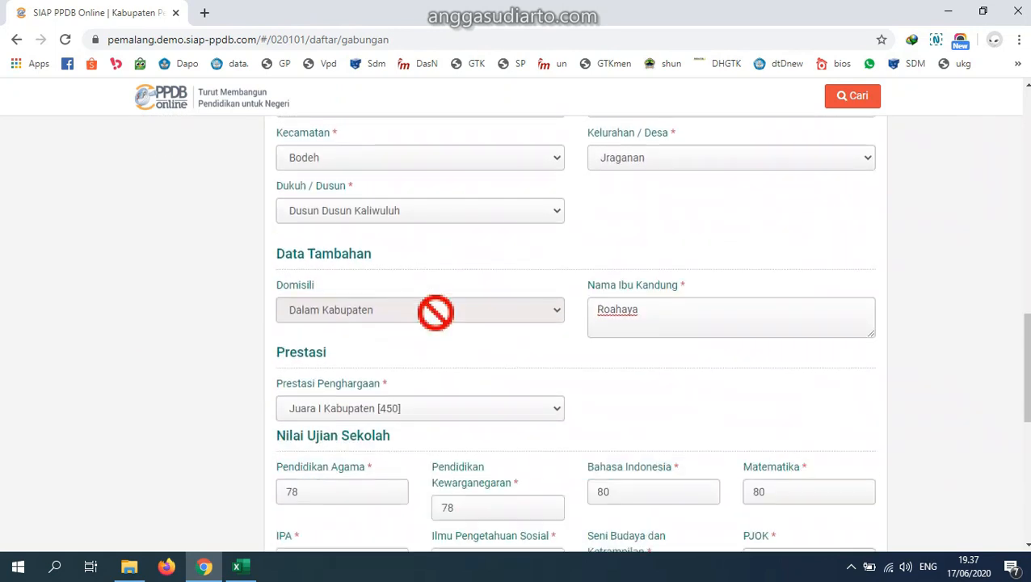
{"action": "left_click_drag", "start_coordinate": [325, 308], "coordinate": [275, 327]}
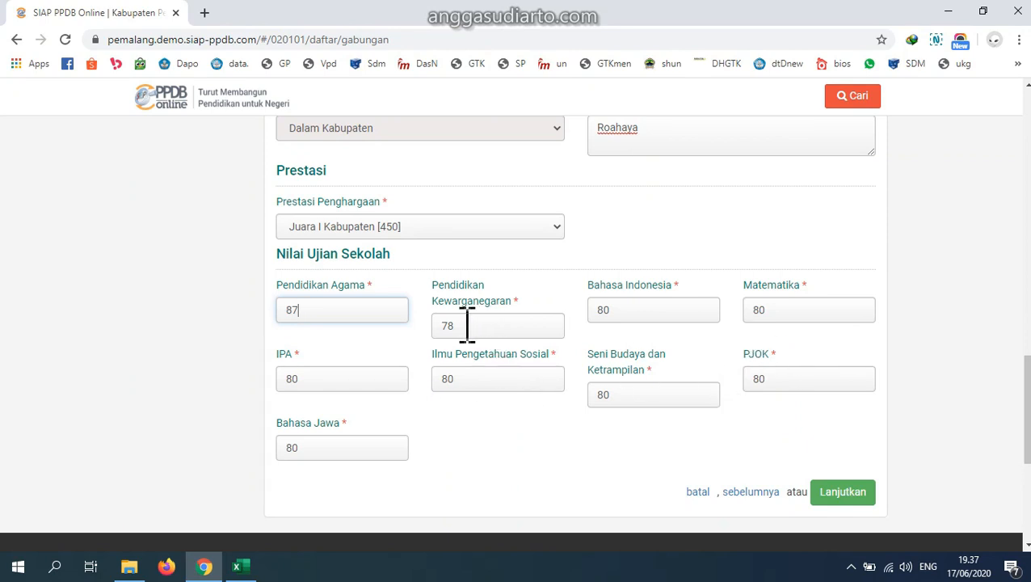
{"action": "left_click_drag", "start_coordinate": [457, 326], "coordinate": [442, 335]}
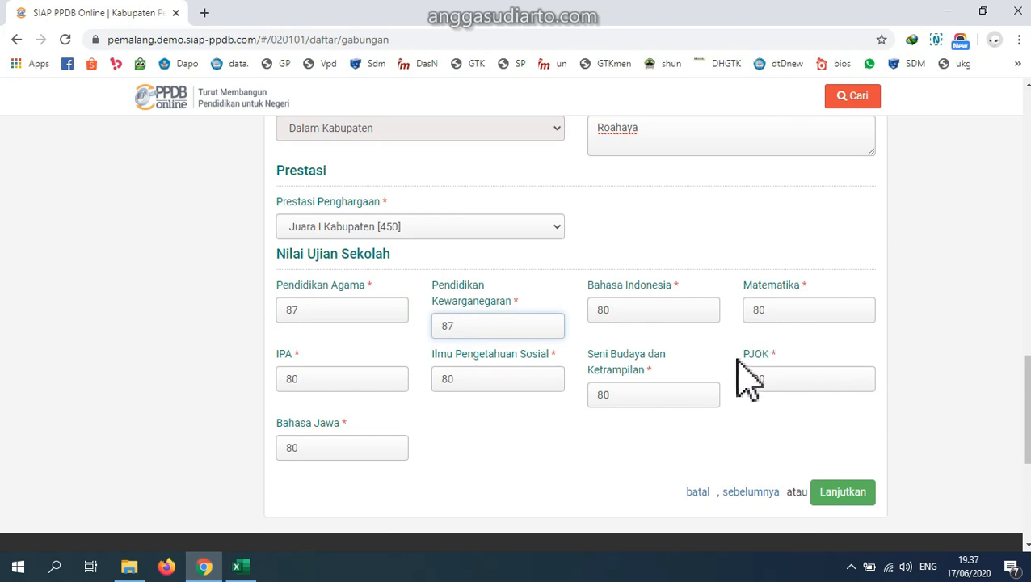
- Submit the corrected Info Peserta form and continue through Pilih Sekolah to Cek Ulang, keeping SMPN 2 Pemalang as the school choice
{"action": "scroll", "coordinate": [736, 408], "scroll_direction": "down", "scroll_amount": 1}
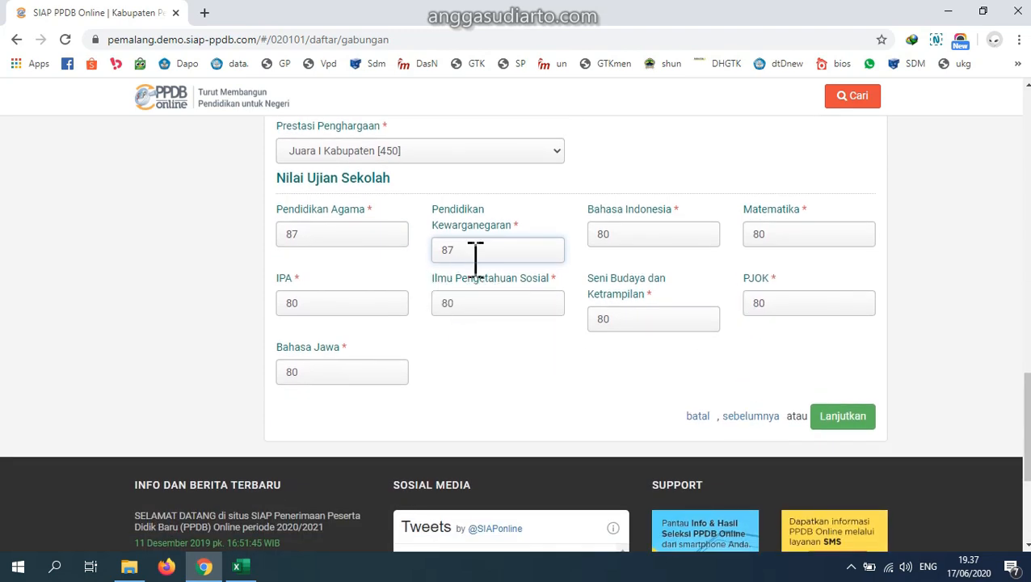
{"action": "left_click", "coordinate": [849, 422]}
{"action": "scroll", "coordinate": [865, 410], "scroll_direction": "down", "scroll_amount": 3}
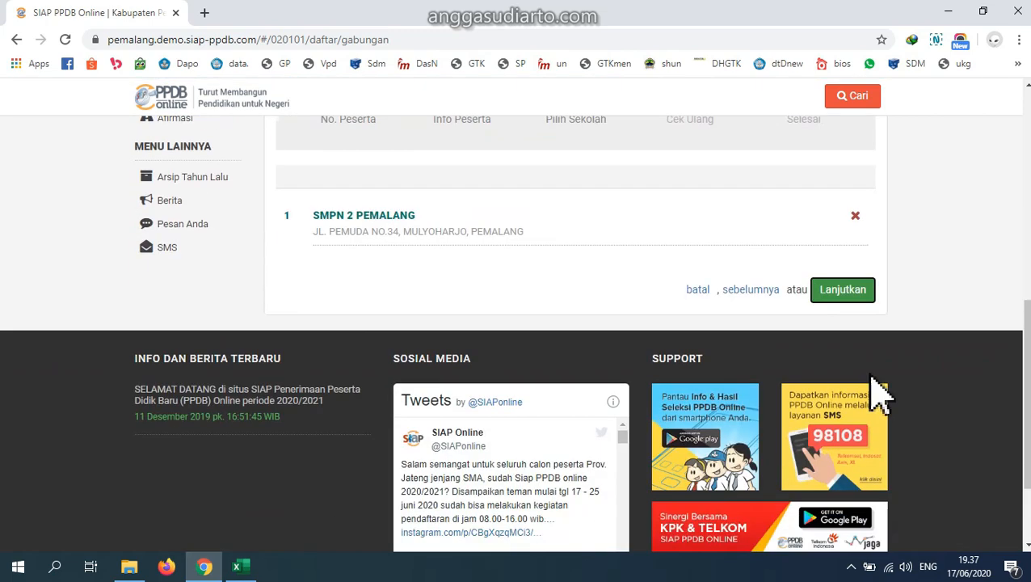
{"action": "left_click", "coordinate": [852, 291]}
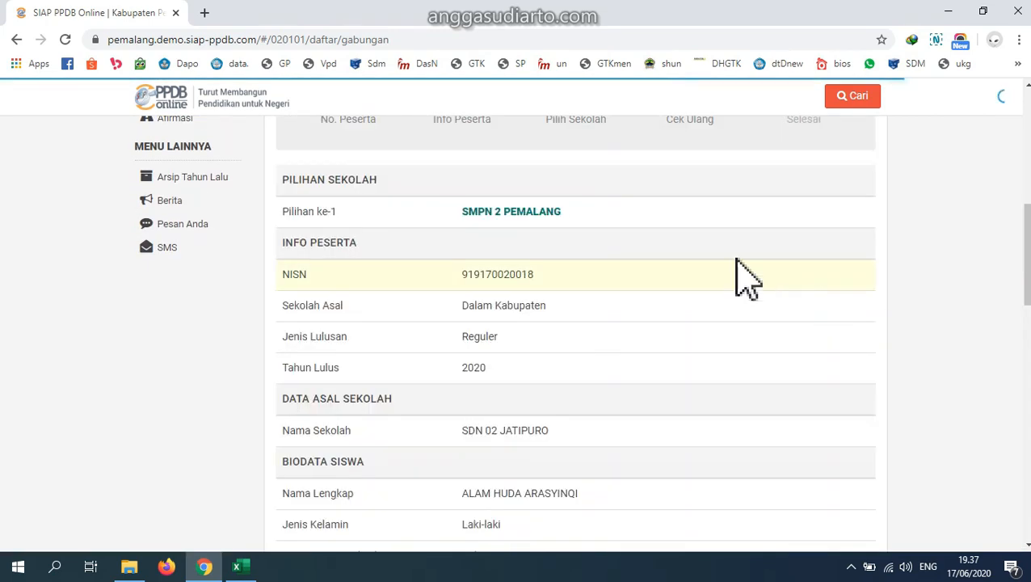
- Examine the Prestasi Penghargaan entry, each Nilai Ujian Sekolah score and the declaration on the Cek Ulang page
{"action": "scroll", "coordinate": [615, 236], "scroll_direction": "down", "scroll_amount": 9}
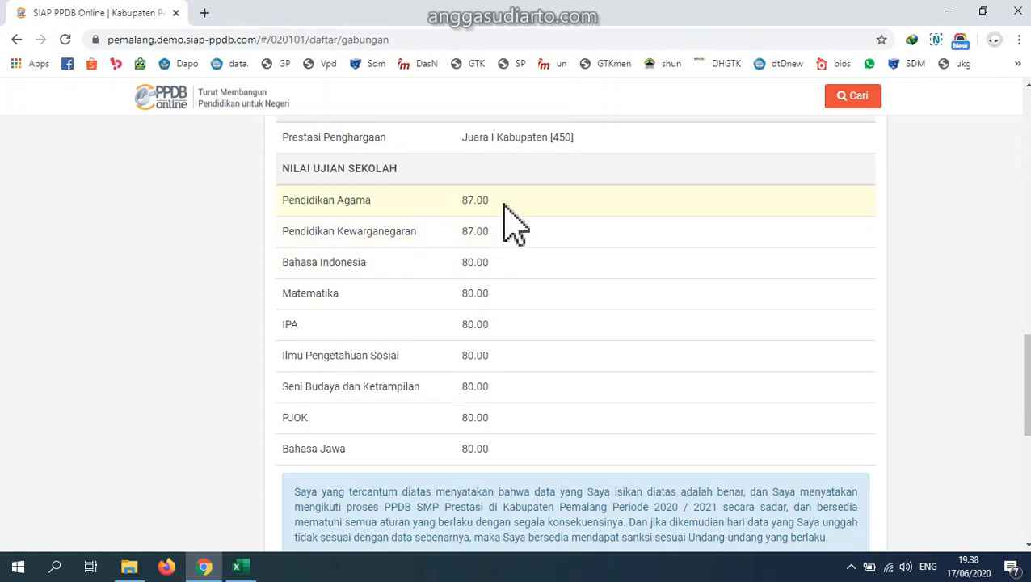
{"action": "scroll", "coordinate": [502, 226], "scroll_direction": "up", "scroll_amount": 2}
{"action": "scroll", "coordinate": [674, 303], "scroll_direction": "down", "scroll_amount": 6}
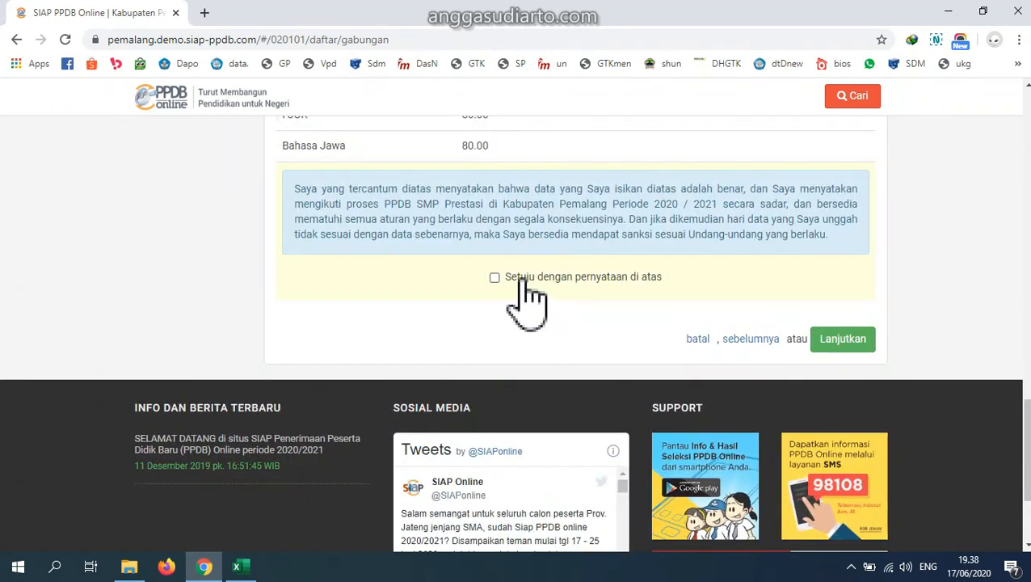
{"action": "scroll", "coordinate": [690, 311], "scroll_direction": "up", "scroll_amount": 5}
{"action": "scroll", "coordinate": [690, 313], "scroll_direction": "down", "scroll_amount": 1}
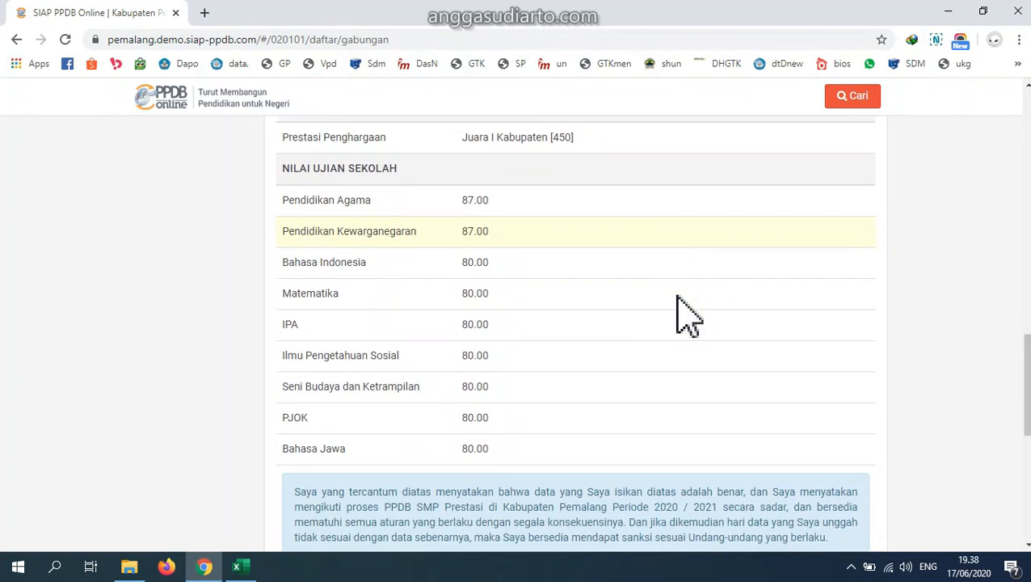
{"action": "left_click_drag", "start_coordinate": [321, 171], "coordinate": [418, 198]}
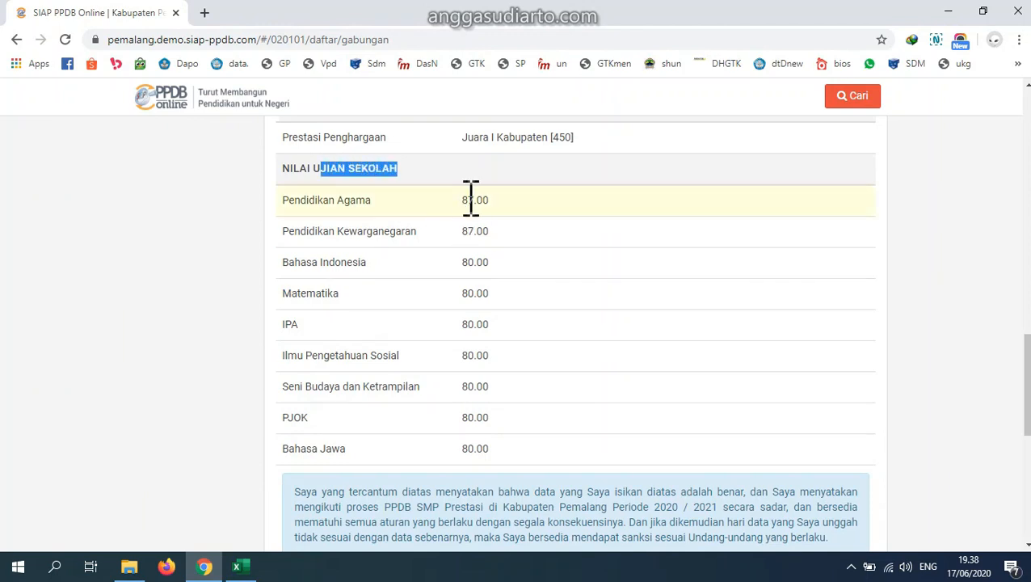
{"action": "left_click_drag", "start_coordinate": [288, 202], "coordinate": [446, 235]}
{"action": "left_click", "coordinate": [485, 244]}
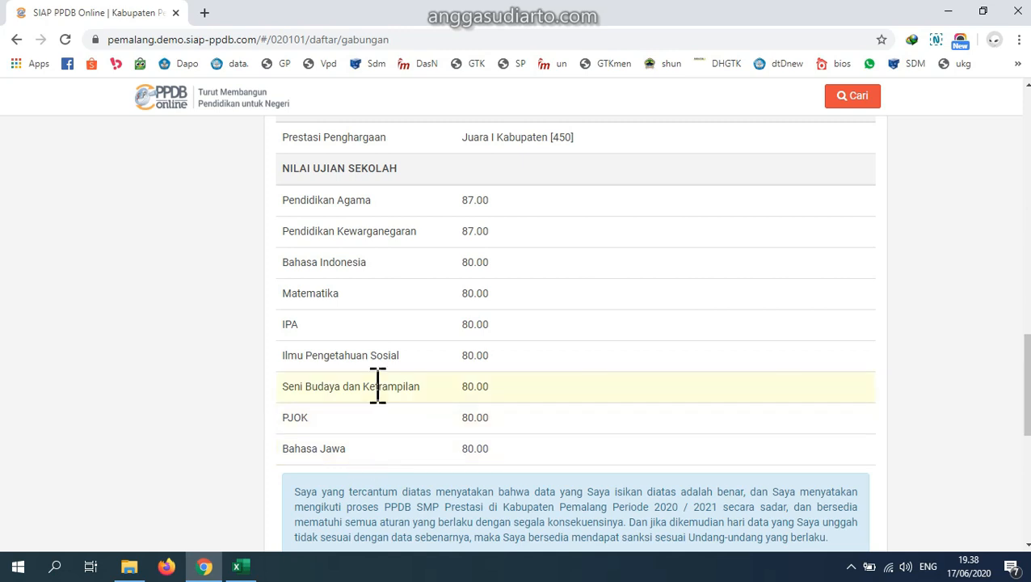
{"action": "scroll", "coordinate": [689, 356], "scroll_direction": "down", "scroll_amount": 1}
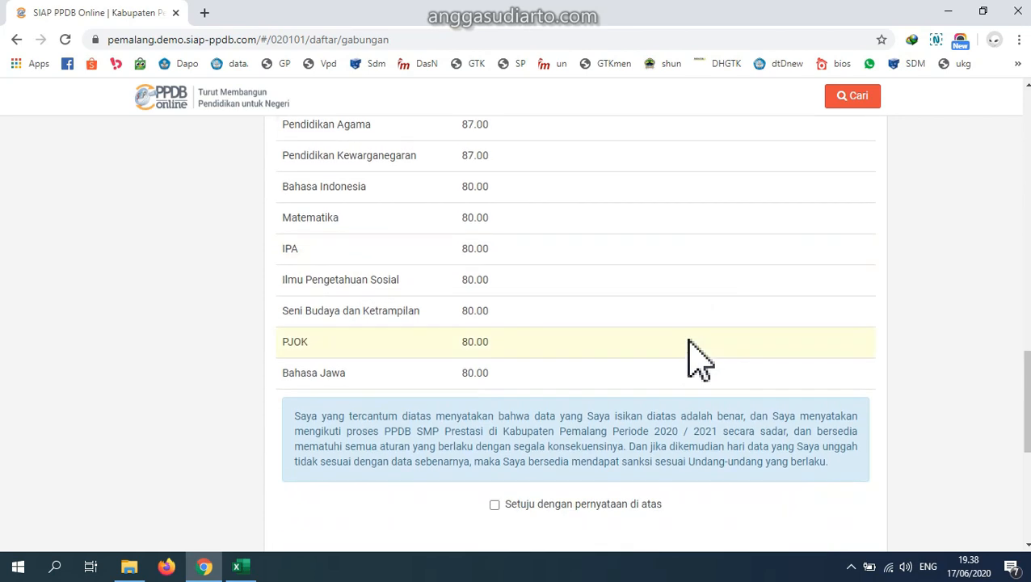
{"action": "scroll", "coordinate": [565, 300], "scroll_direction": "up", "scroll_amount": 1}
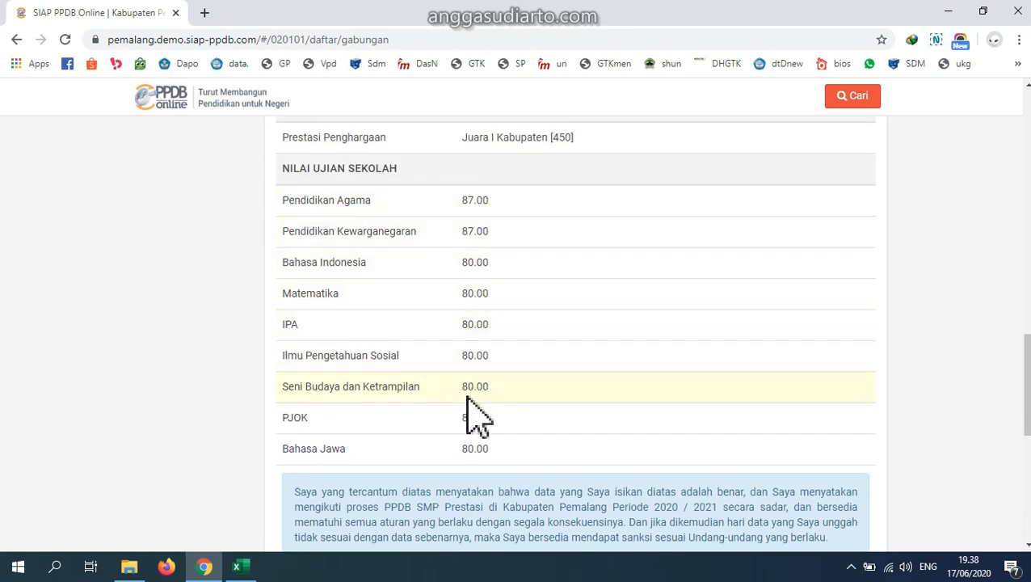
{"action": "scroll", "coordinate": [683, 321], "scroll_direction": "down", "scroll_amount": 1}
{"action": "scroll", "coordinate": [642, 279], "scroll_direction": "up", "scroll_amount": 1}
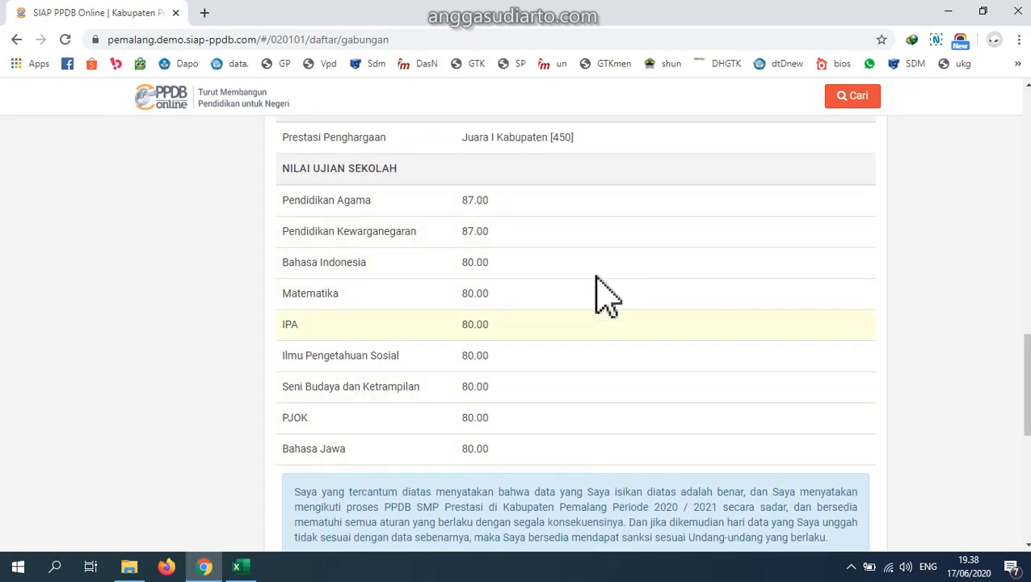
- Agree to the declaration and submit the registration to reach the Selesai stage
{"action": "scroll", "coordinate": [594, 291], "scroll_direction": "down", "scroll_amount": 2}
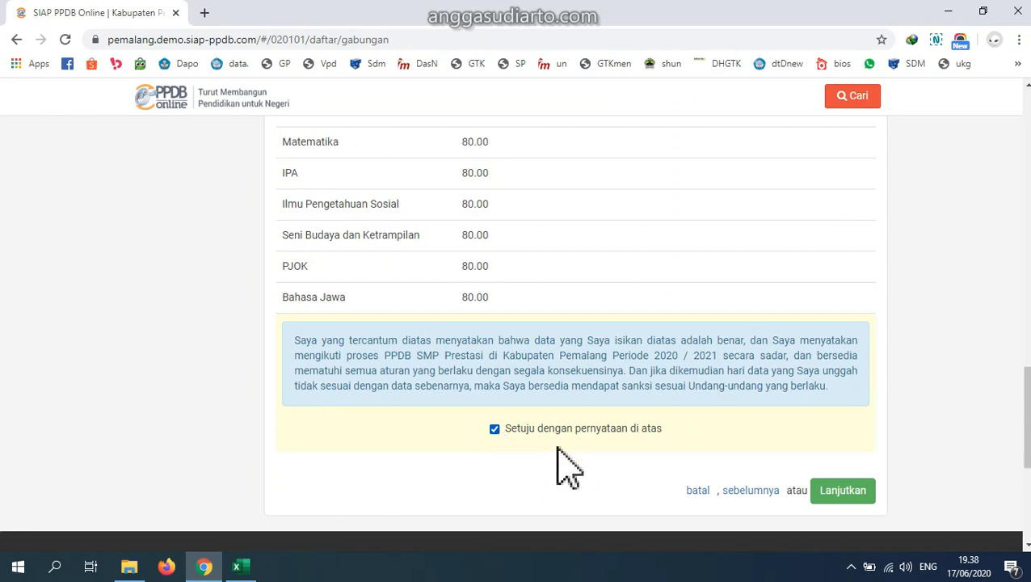
{"action": "left_click", "coordinate": [845, 493]}
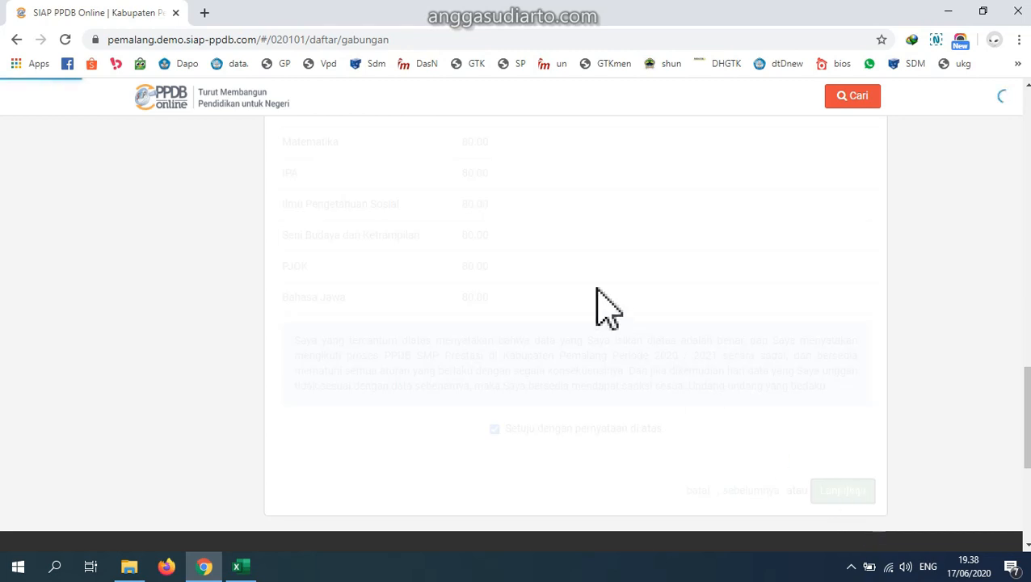
{"action": "scroll", "coordinate": [892, 312], "scroll_direction": "down", "scroll_amount": 1}
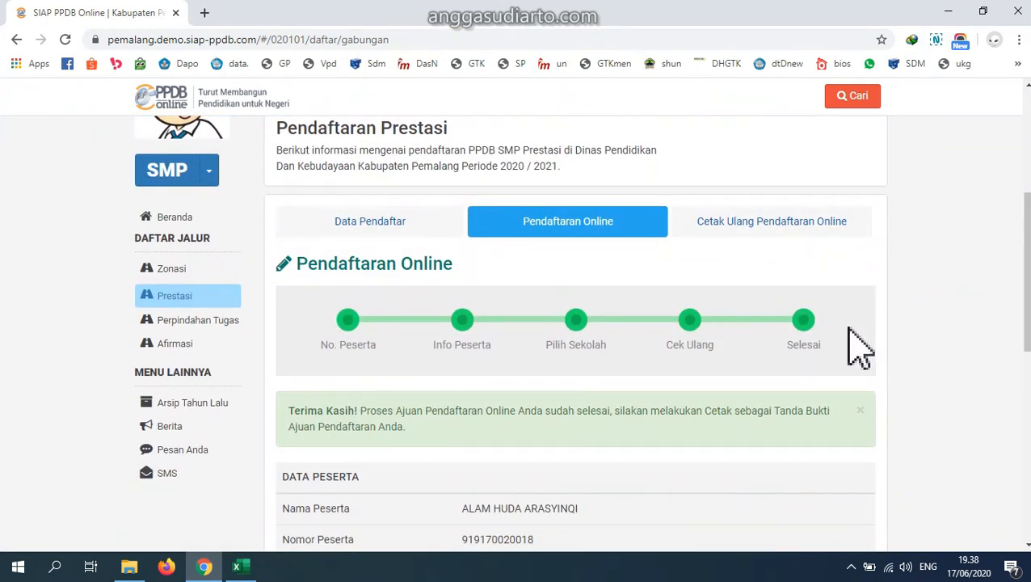
- Review the participant data and the notice about printing the registration proof on the Selesai page
{"action": "scroll", "coordinate": [828, 339], "scroll_direction": "down", "scroll_amount": 3}
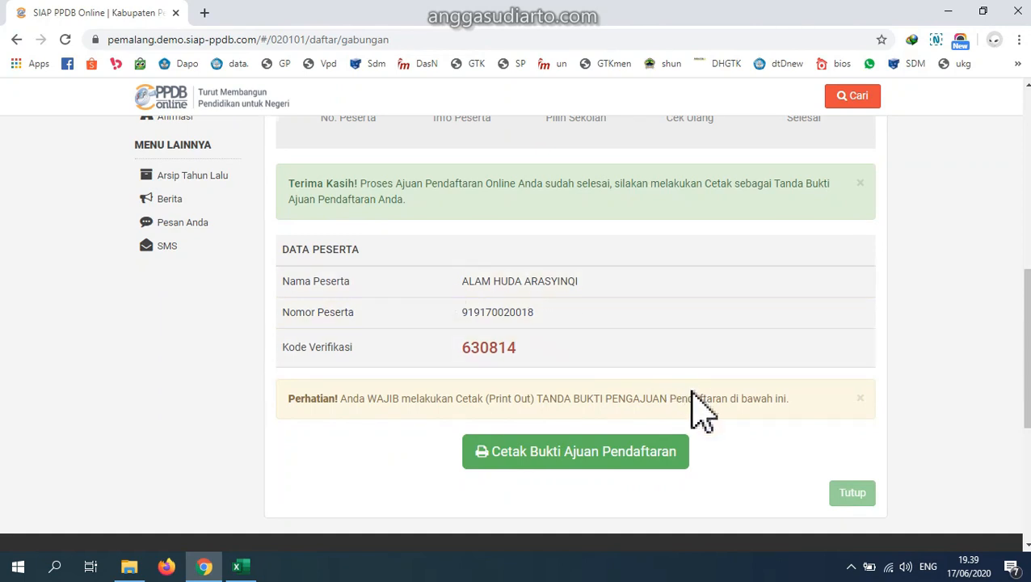
{"action": "scroll", "coordinate": [501, 307], "scroll_direction": "up", "scroll_amount": 2}
{"action": "scroll", "coordinate": [582, 355], "scroll_direction": "down", "scroll_amount": 2}
{"action": "left_click_drag", "start_coordinate": [295, 399], "coordinate": [826, 405]}
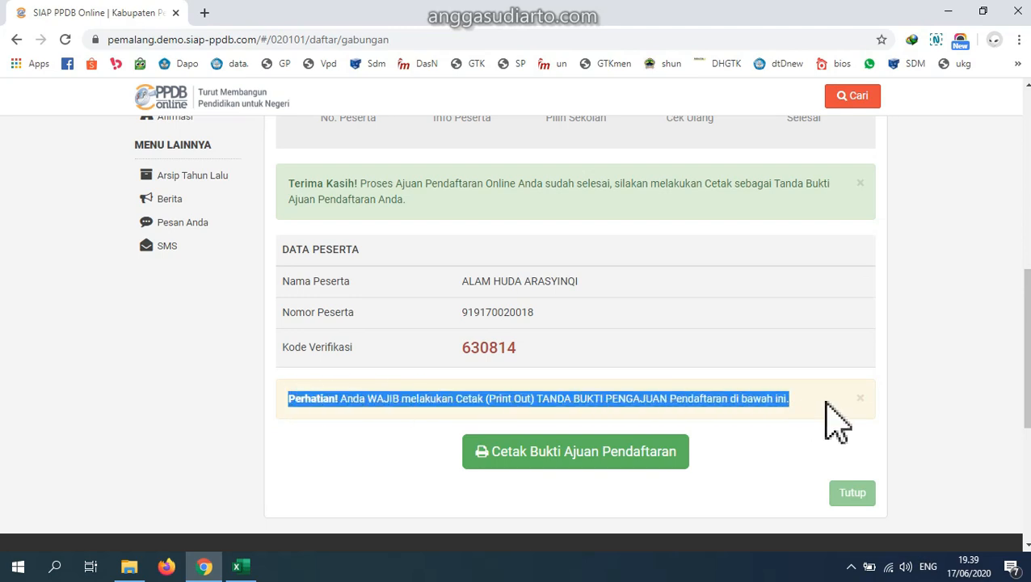
{"action": "left_click", "coordinate": [700, 408]}
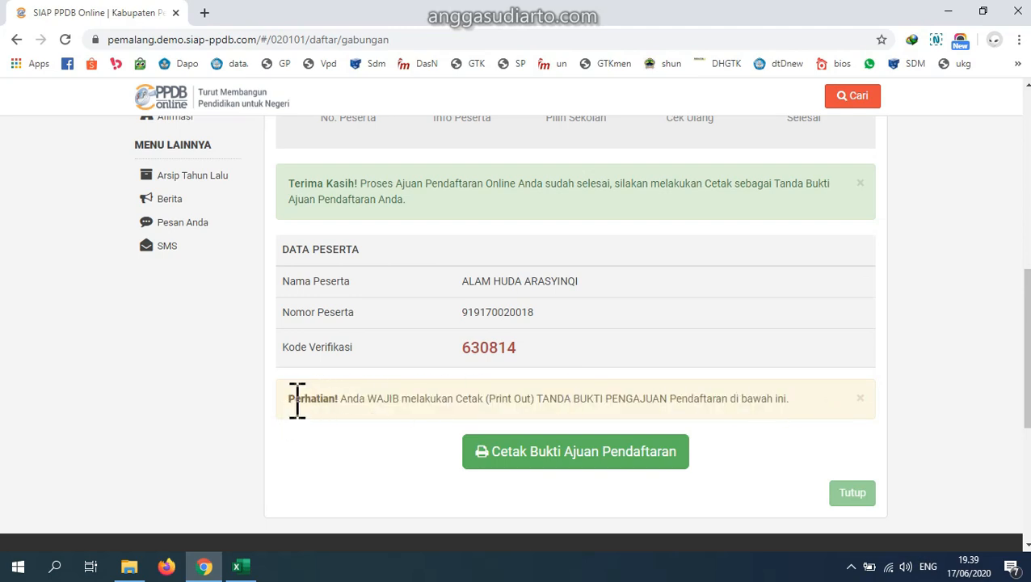
- Open the registration proof for printing and set the destination to Save as PDF, after trying Canon iP2700 series
{"action": "left_click", "coordinate": [570, 460]}
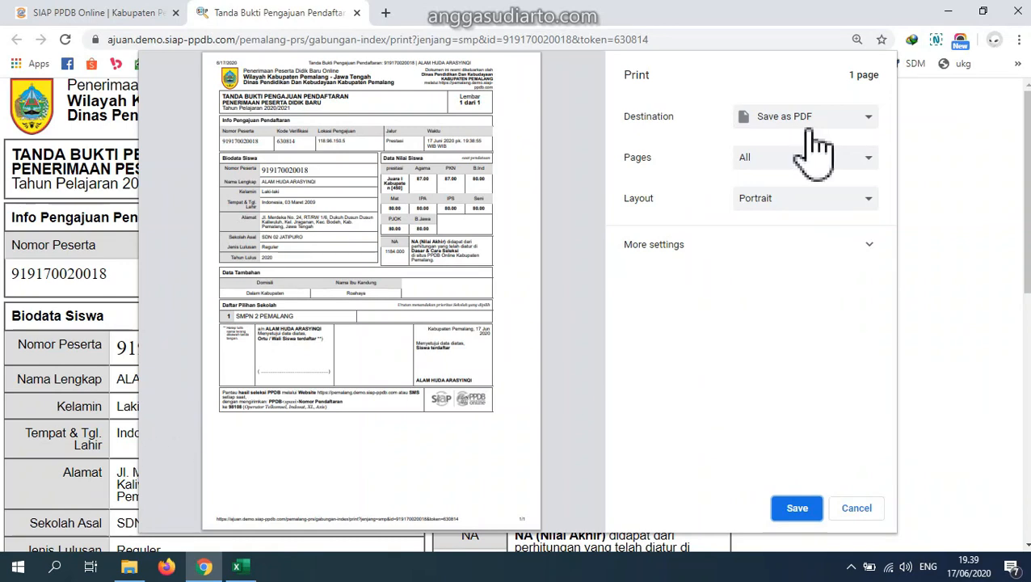
{"action": "left_click", "coordinate": [852, 130]}
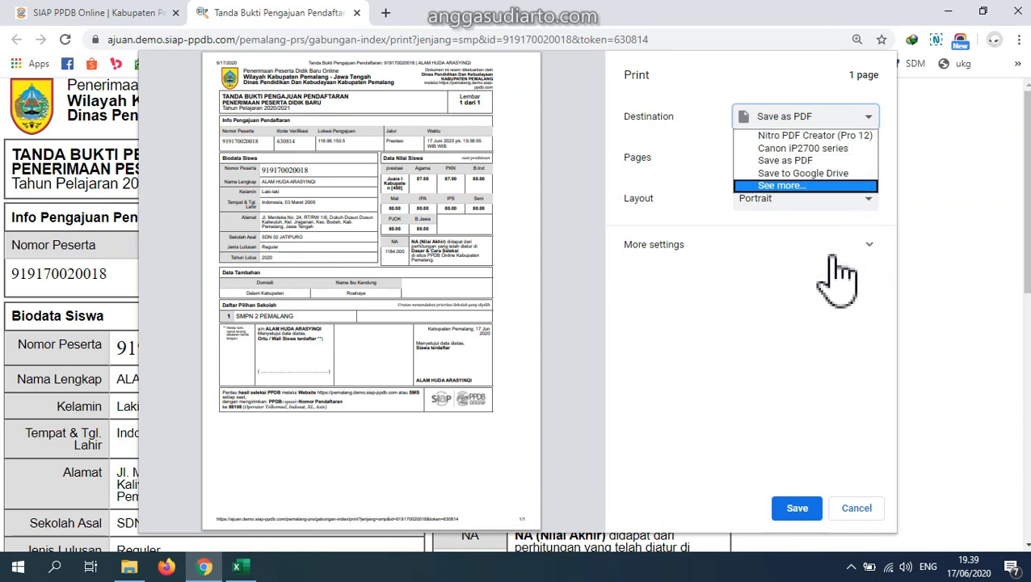
{"action": "left_click", "coordinate": [828, 150]}
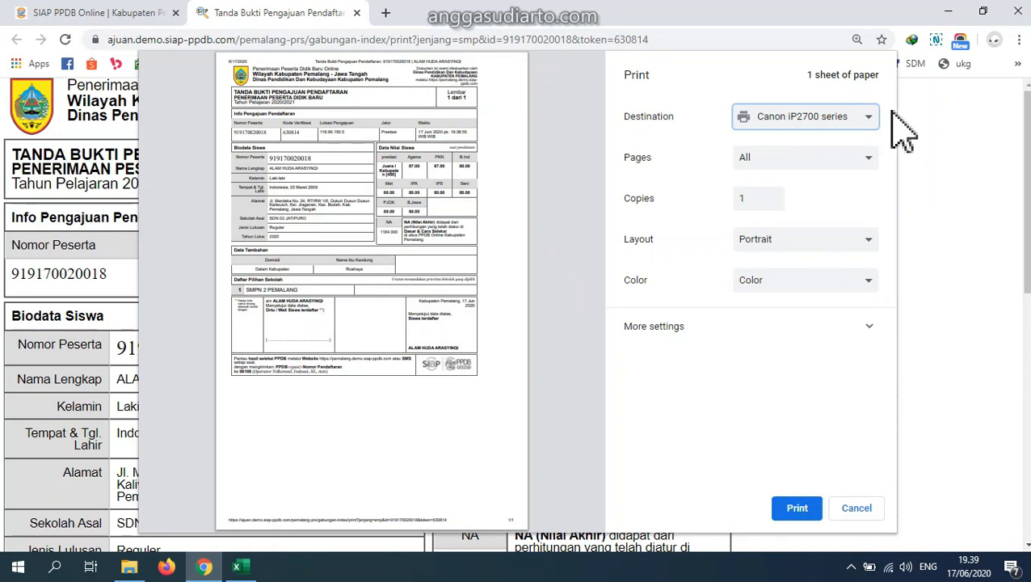
{"action": "left_click", "coordinate": [867, 118]}
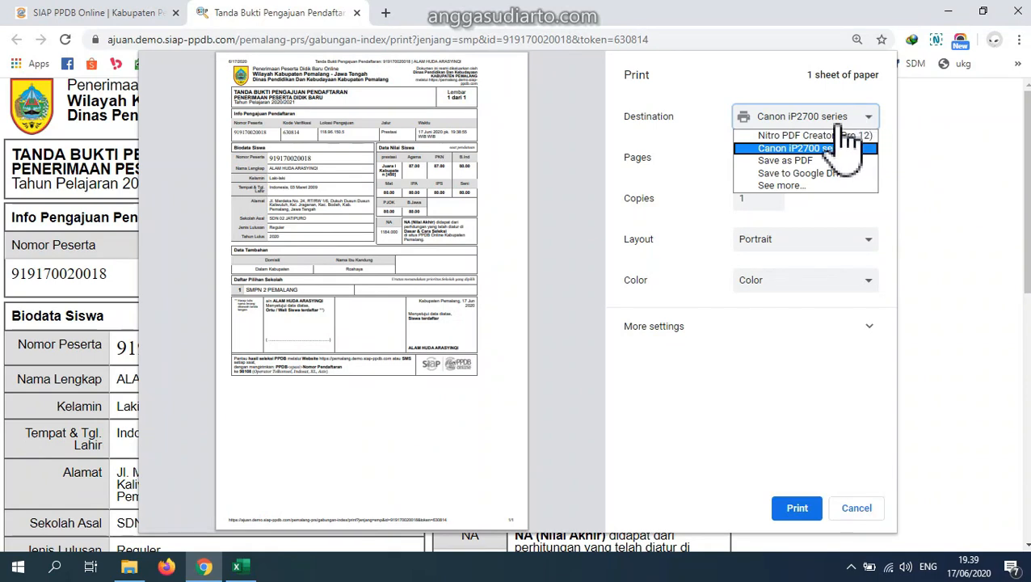
{"action": "left_click", "coordinate": [796, 161]}
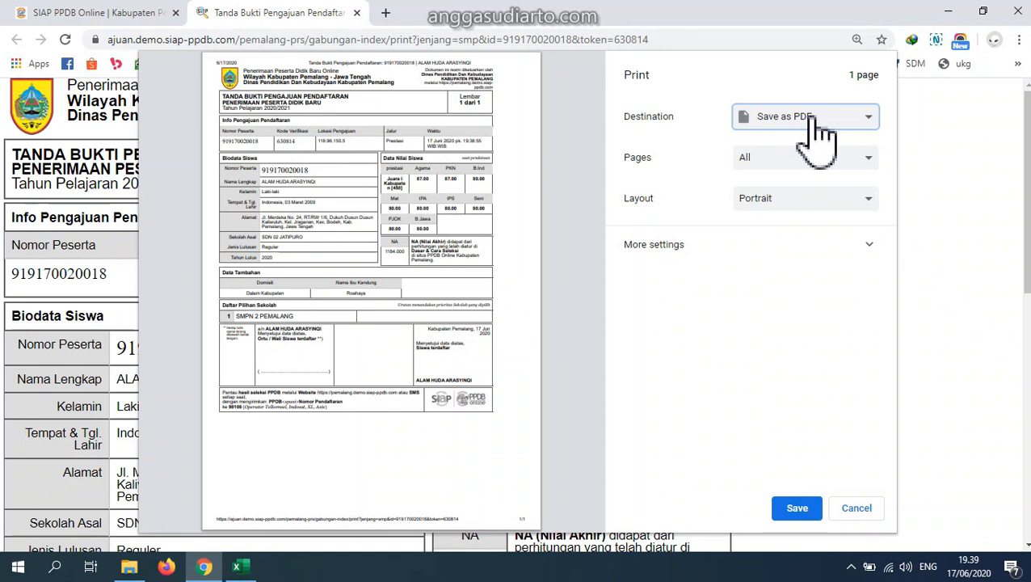
- Save the registration proof as a PDF on the Desktop, named "TBP Prestasi" followed by the student's name
{"action": "left_click", "coordinate": [797, 507]}
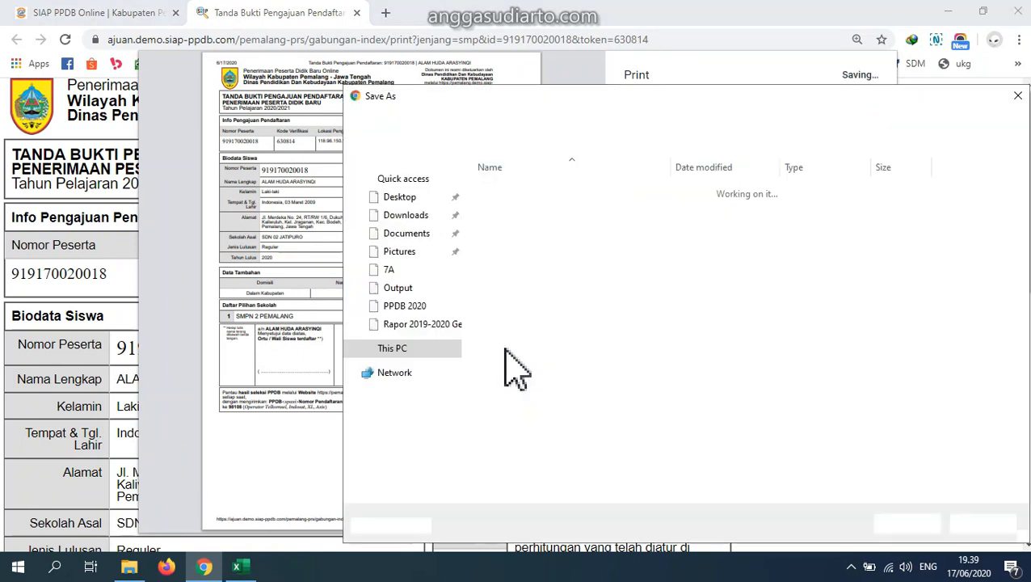
{"action": "scroll", "coordinate": [448, 250], "scroll_direction": "up", "scroll_amount": 2}
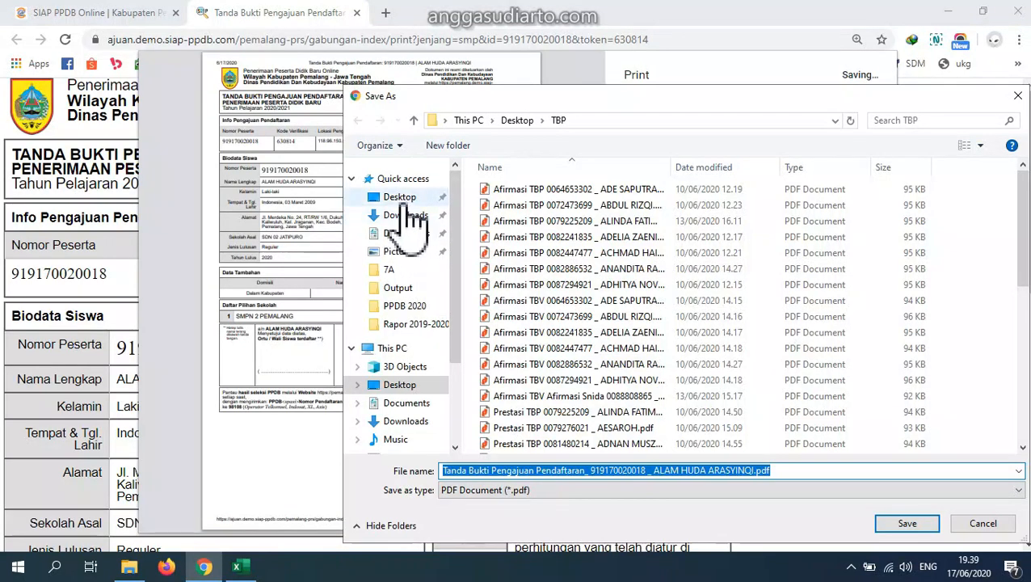
{"action": "left_click", "coordinate": [400, 197]}
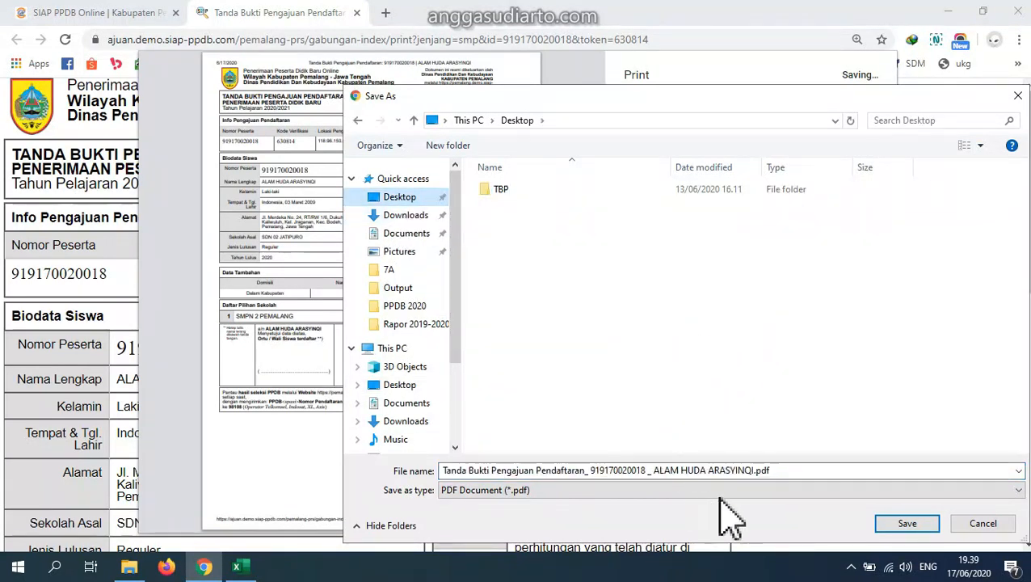
{"action": "left_click", "coordinate": [447, 470]}
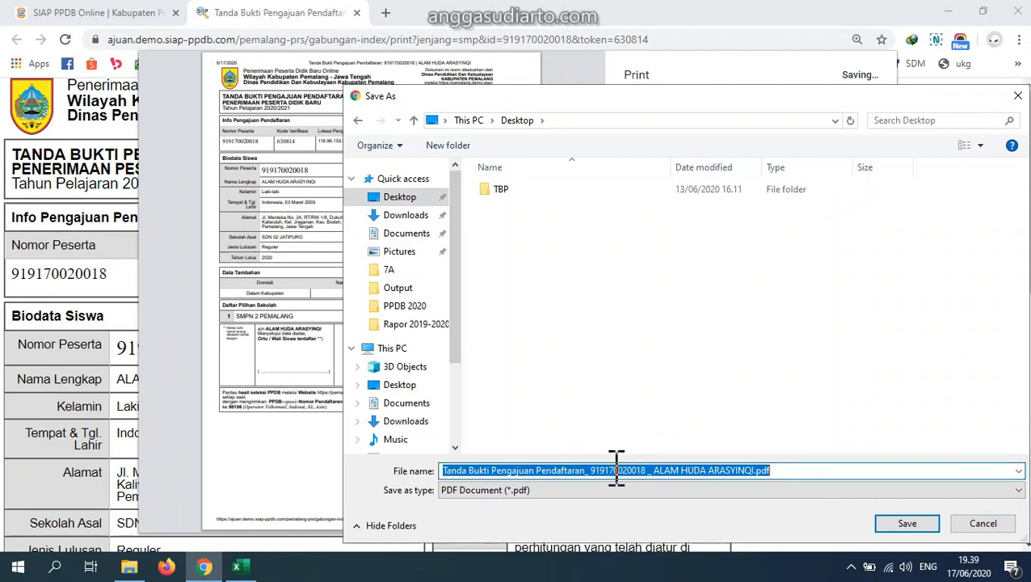
{"action": "left_click_drag", "start_coordinate": [652, 470], "coordinate": [436, 477]}
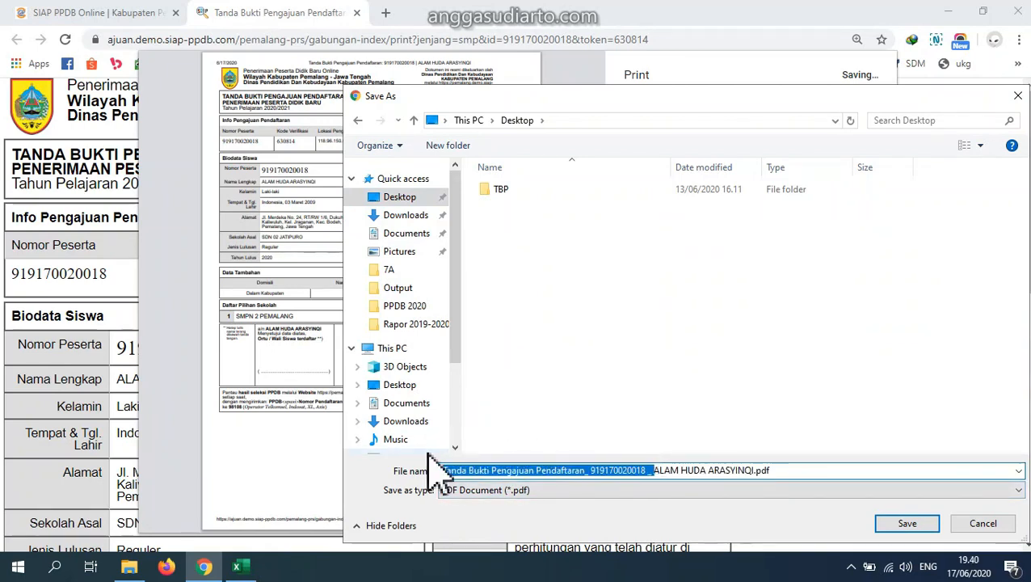
{"action": "key", "text": "BackSpace"}
{"action": "type", "text": "TBP Prestasi"}
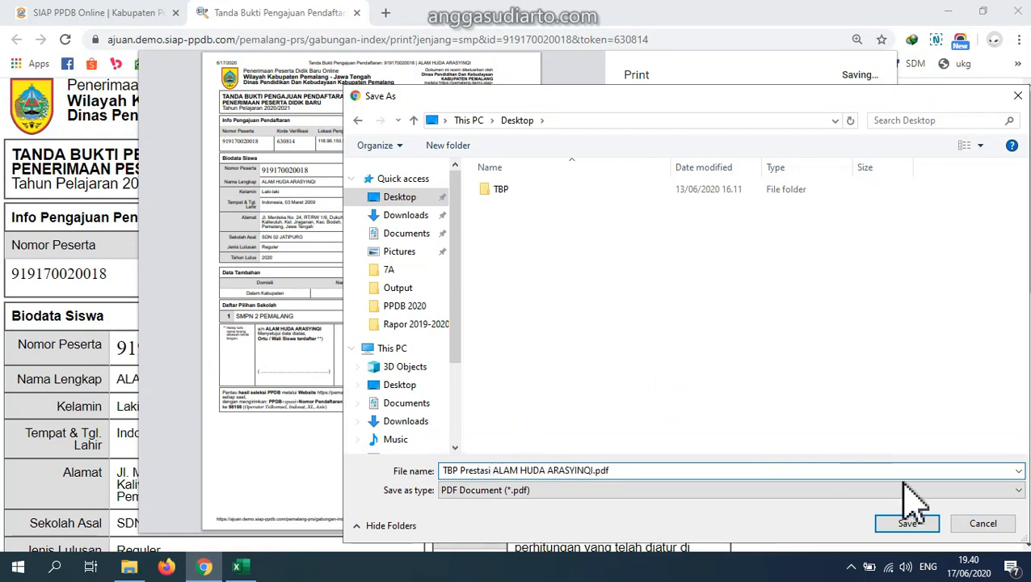
{"action": "left_click", "coordinate": [908, 525]}
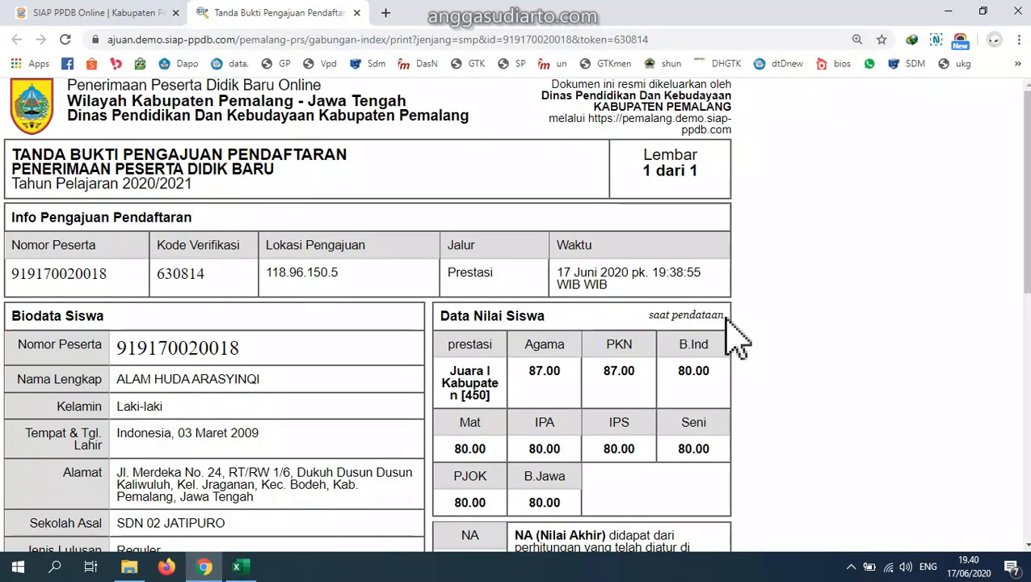
- Show the desktop and locate the saved TBP Prestasi PDF there
{"action": "key", "text": "super+d"}
{"action": "left_click", "coordinate": [401, 132]}
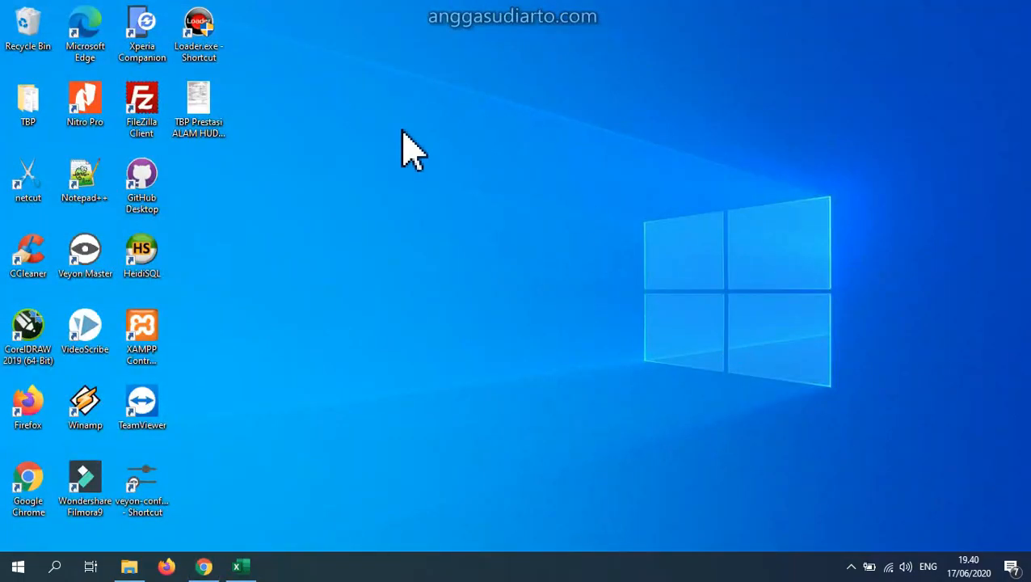
{"action": "left_click", "coordinate": [203, 117]}
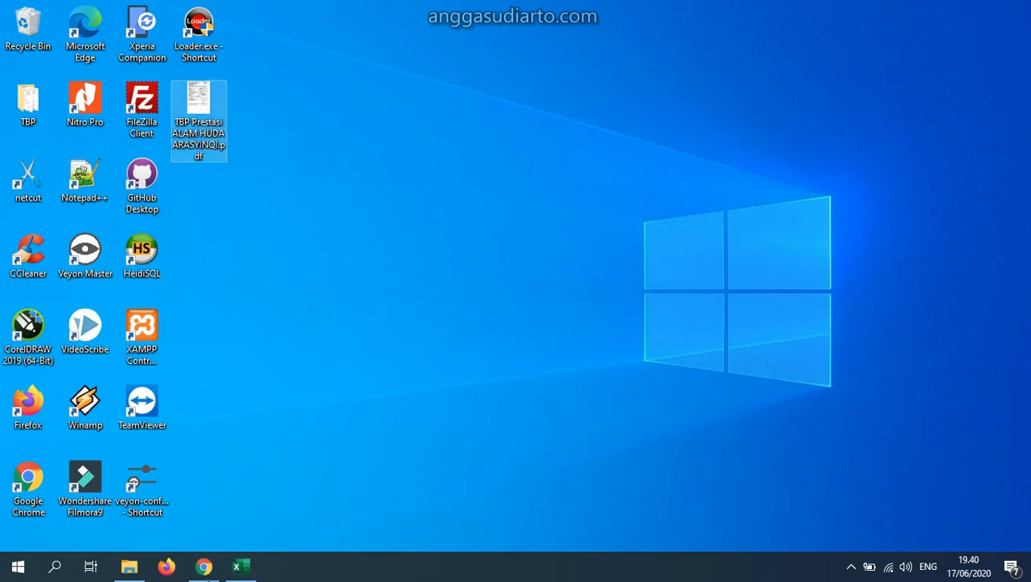
- Switch back to Chrome's SIAP PPDB page and close the completed registration
{"action": "mouse_move", "coordinate": [207, 570]}
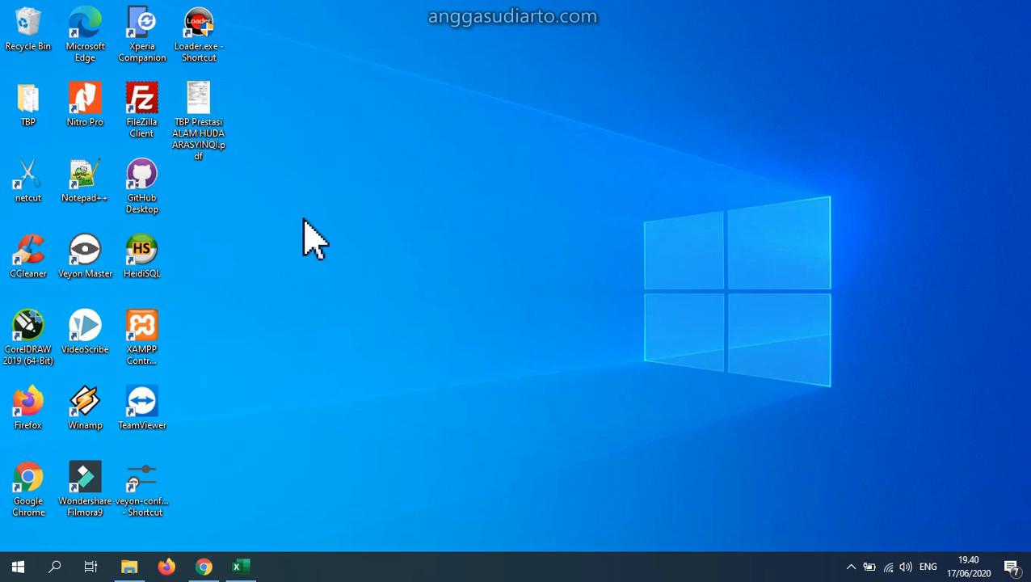
{"action": "left_click", "coordinate": [204, 571]}
{"action": "left_click", "coordinate": [101, 14]}
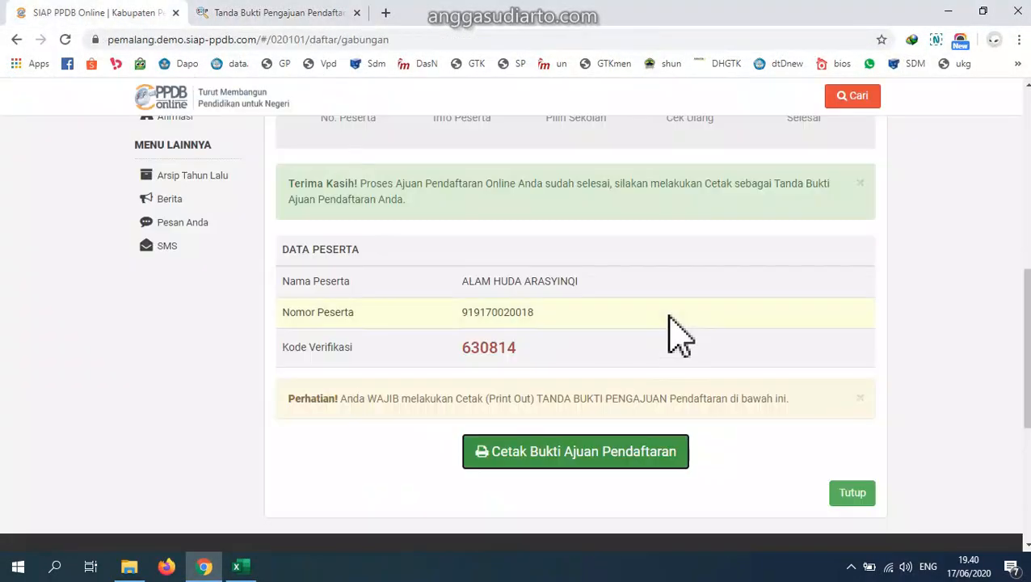
{"action": "scroll", "coordinate": [679, 306], "scroll_direction": "up", "scroll_amount": 2}
{"action": "scroll", "coordinate": [928, 363], "scroll_direction": "down", "scroll_amount": 3}
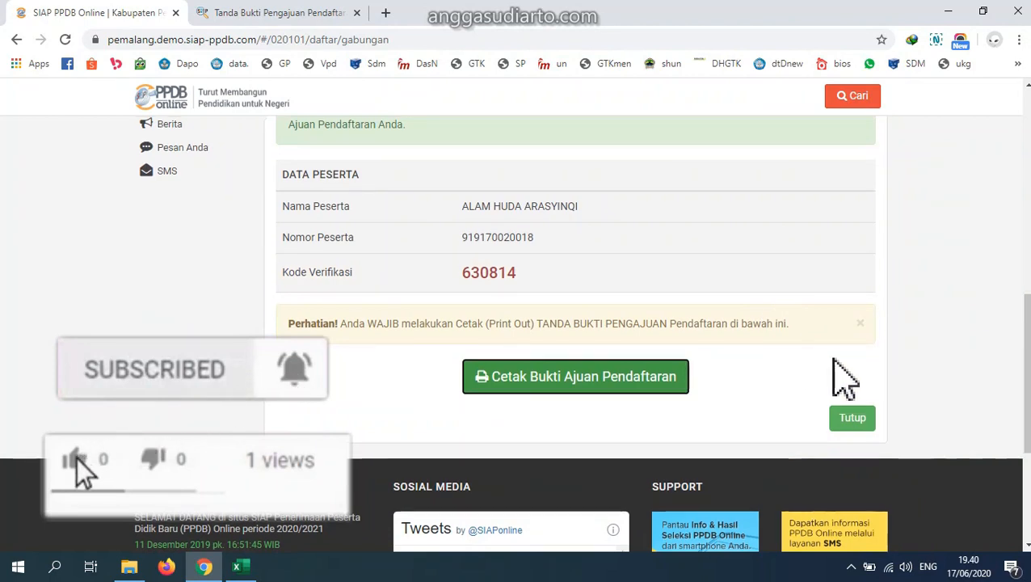
{"action": "scroll", "coordinate": [832, 368], "scroll_direction": "up", "scroll_amount": 2}
{"action": "scroll", "coordinate": [840, 335], "scroll_direction": "down", "scroll_amount": 3}
{"action": "left_click", "coordinate": [854, 346]}
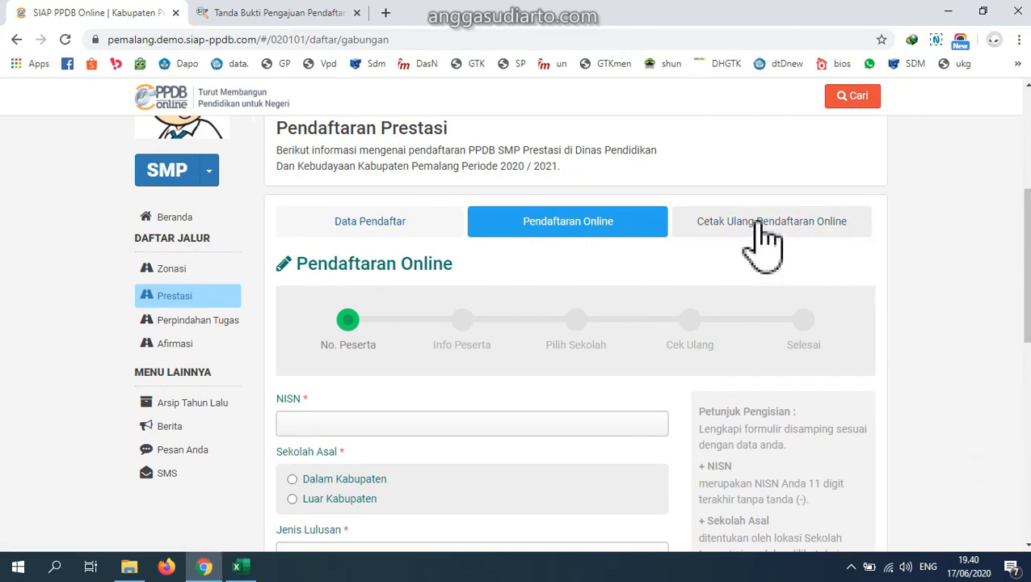
- Open the Cetak Ulang Pendaftaran Online form and check its NISN field
{"action": "left_click", "coordinate": [758, 225]}
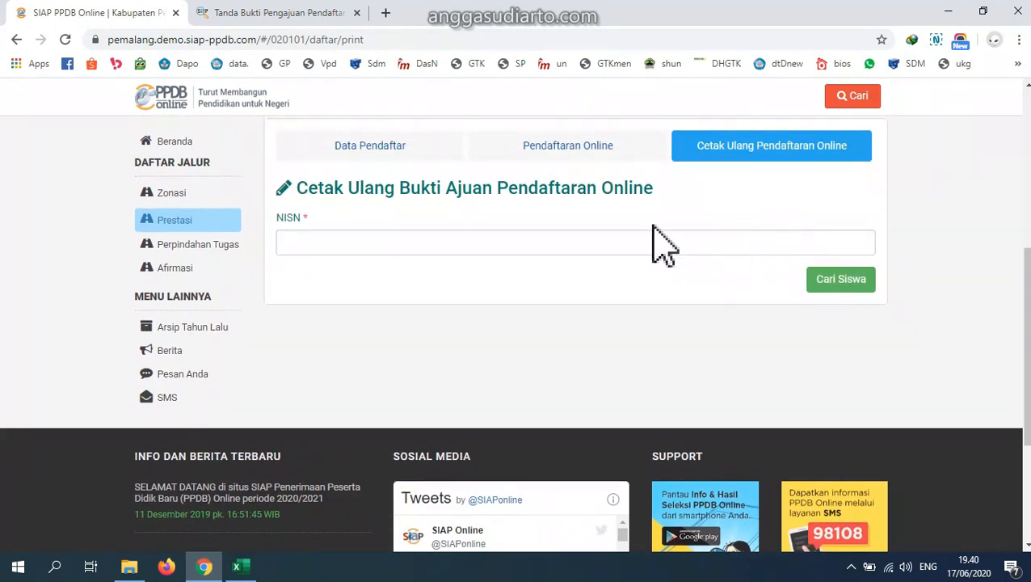
{"action": "left_click", "coordinate": [543, 244]}
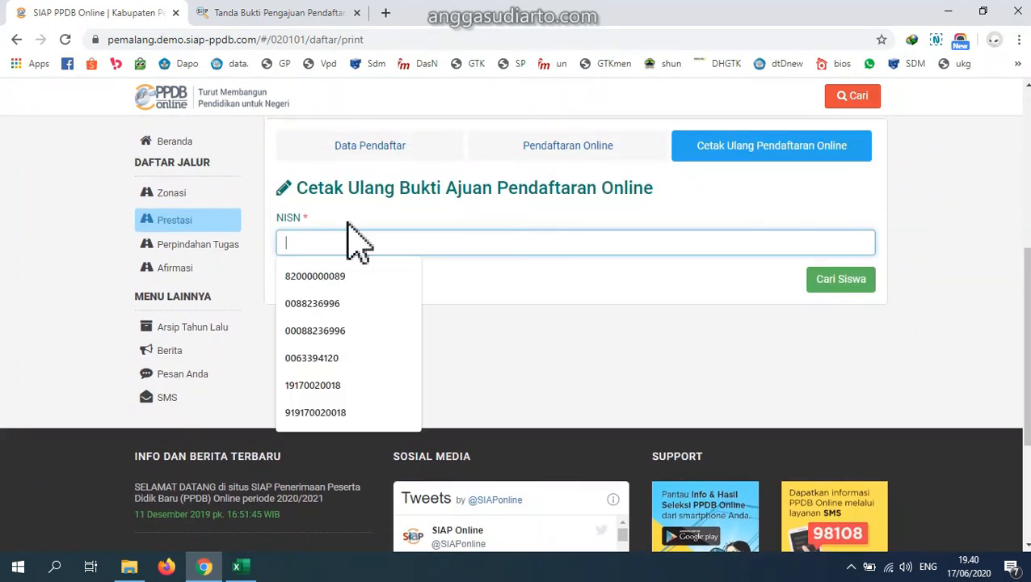
{"action": "left_click", "coordinate": [686, 395]}
- Open the saved TBP Prestasi PDF from the desktop in Nitro Pro and select the Nomor Peserta in its registration info
{"action": "key", "text": "super+d"}
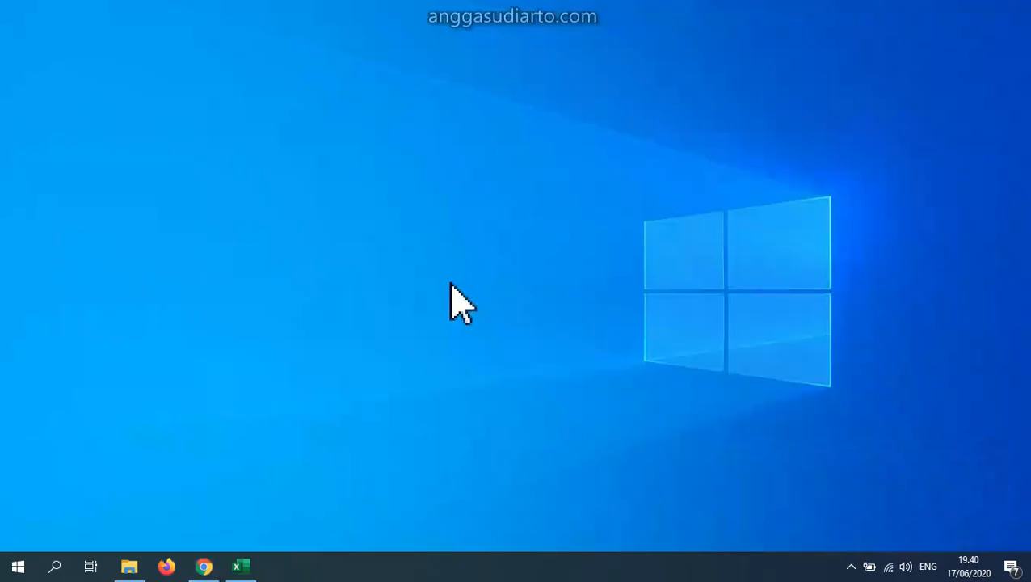
{"action": "double_click", "coordinate": [212, 135]}
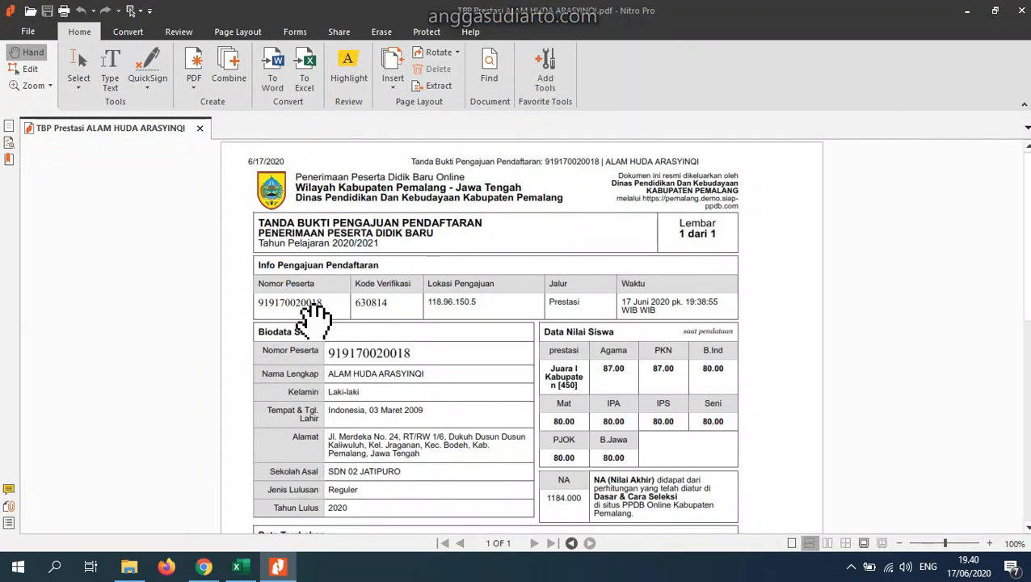
{"action": "left_click", "coordinate": [79, 71]}
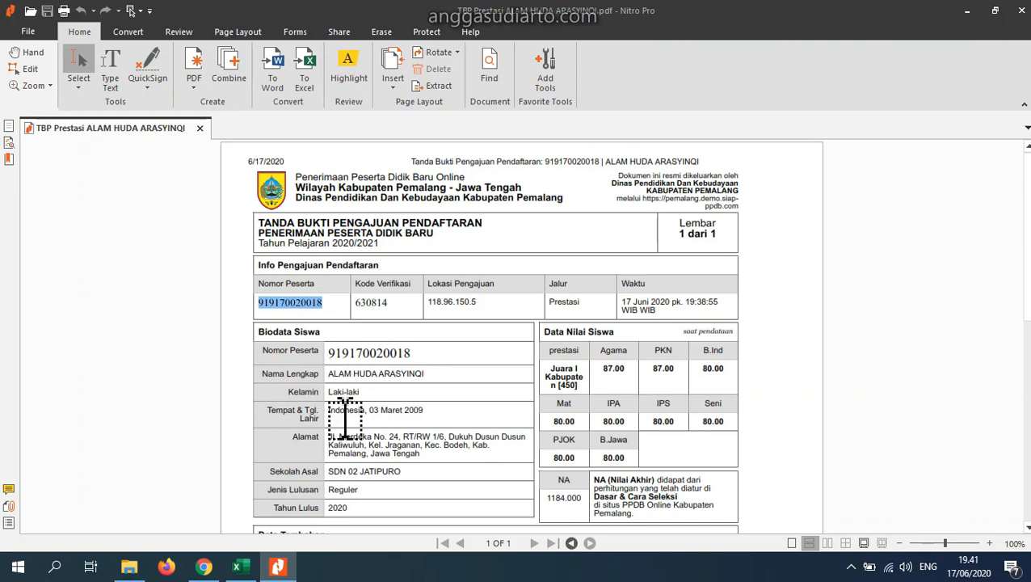
- Return to Chrome, enter the participant number in the NISN field and search for the student
{"action": "left_click", "coordinate": [205, 567]}
{"action": "left_click", "coordinate": [391, 241]}
{"action": "left_click", "coordinate": [315, 409]}
{"action": "left_click", "coordinate": [834, 304]}
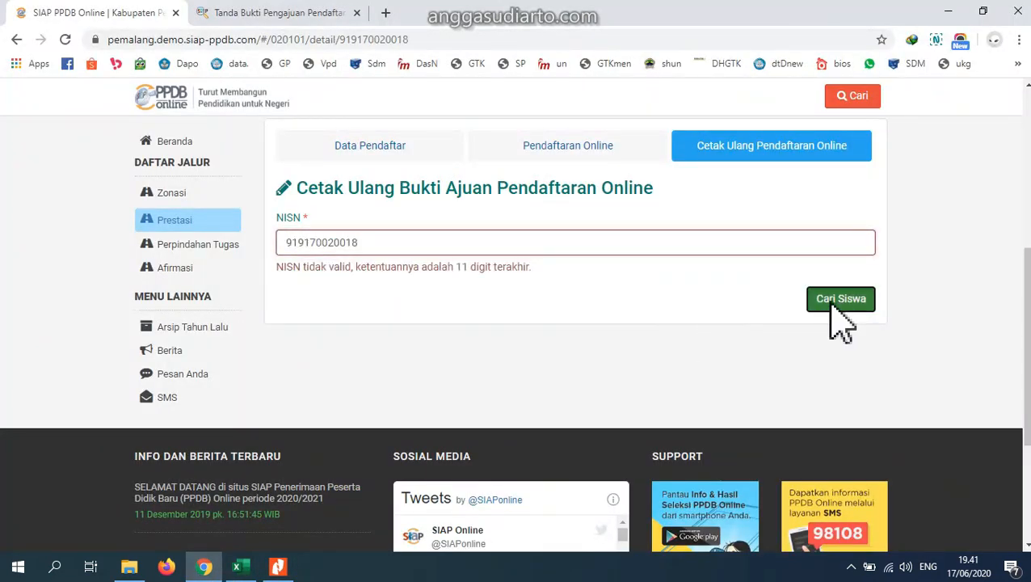
- Review the student's biodata and application records, and view the proof reprint form of the 6 Juni 2020 application
{"action": "scroll", "coordinate": [705, 467], "scroll_direction": "down", "scroll_amount": 3}
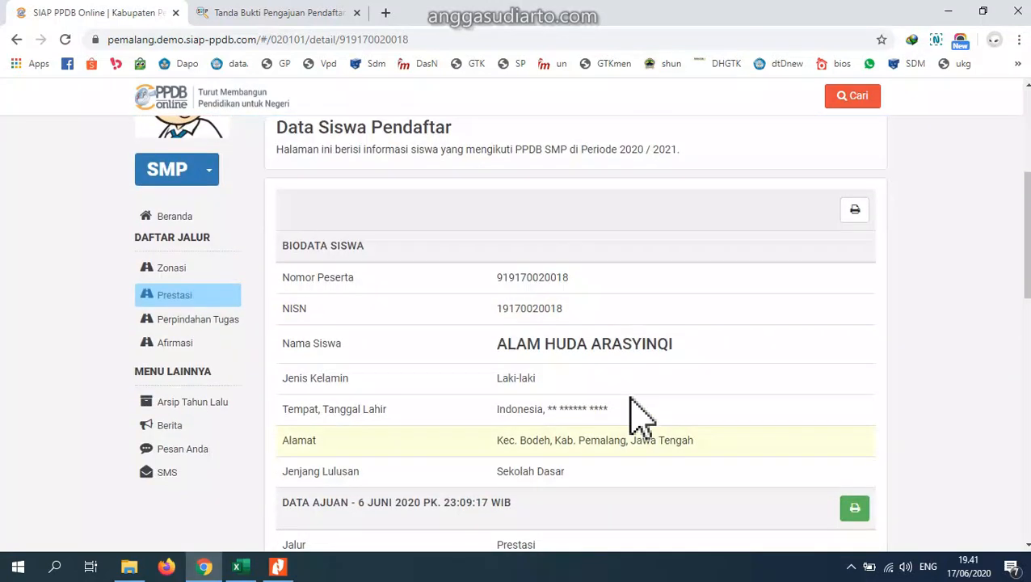
{"action": "scroll", "coordinate": [526, 299], "scroll_direction": "down", "scroll_amount": 2}
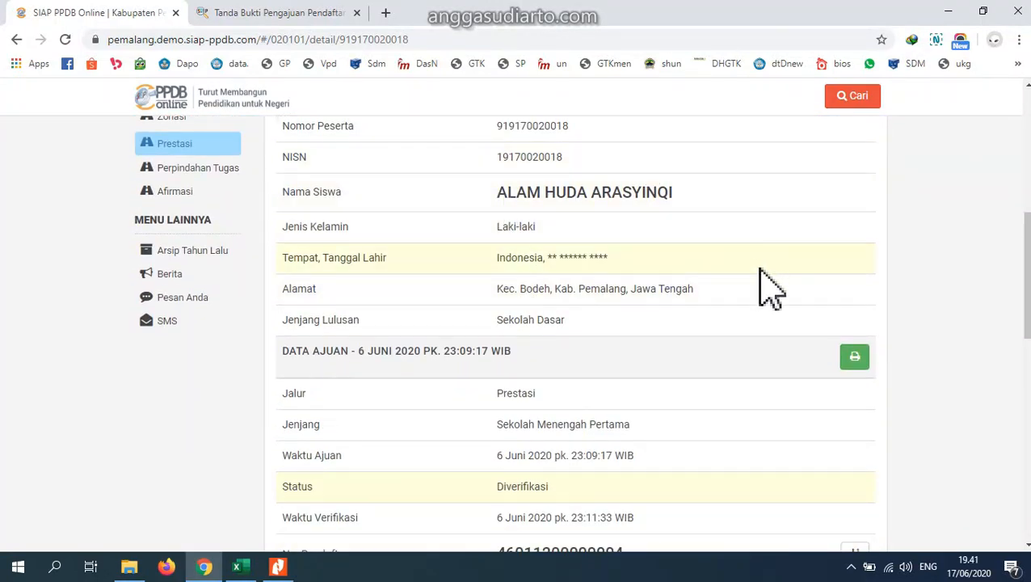
{"action": "scroll", "coordinate": [760, 260], "scroll_direction": "down", "scroll_amount": 3}
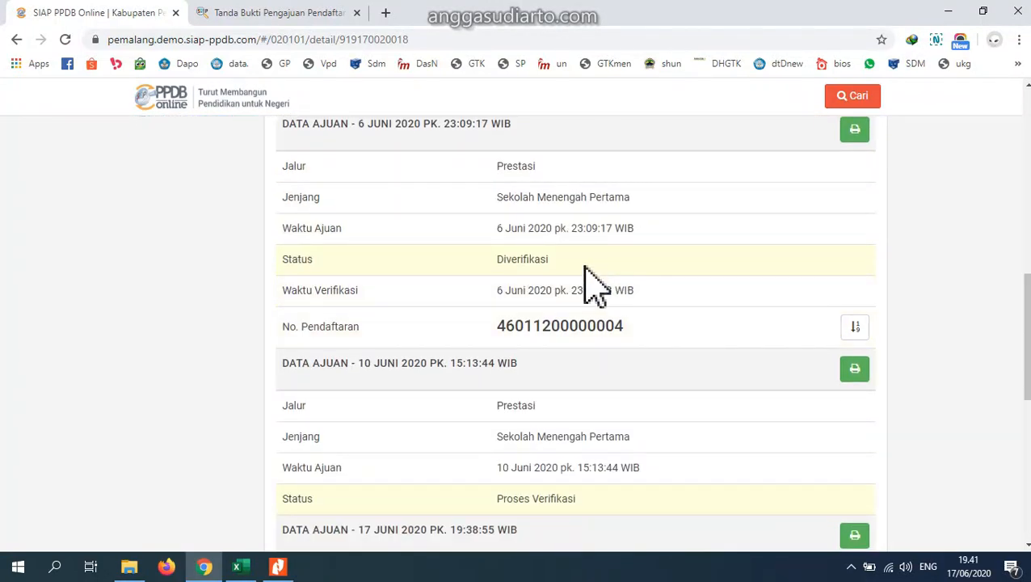
{"action": "scroll", "coordinate": [595, 283], "scroll_direction": "up", "scroll_amount": 2}
{"action": "scroll", "coordinate": [779, 306], "scroll_direction": "up", "scroll_amount": 5}
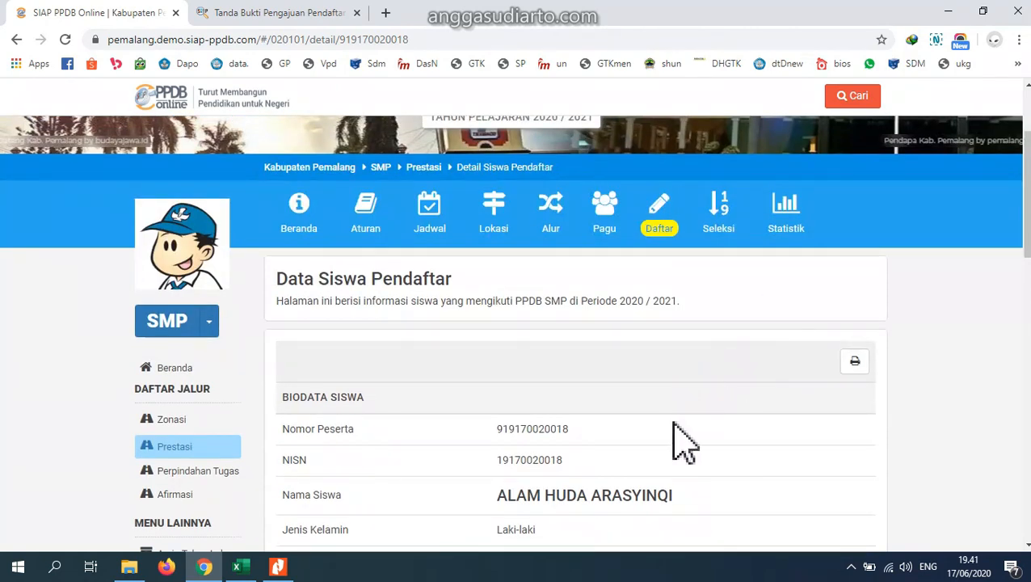
{"action": "scroll", "coordinate": [640, 421], "scroll_direction": "down", "scroll_amount": 4}
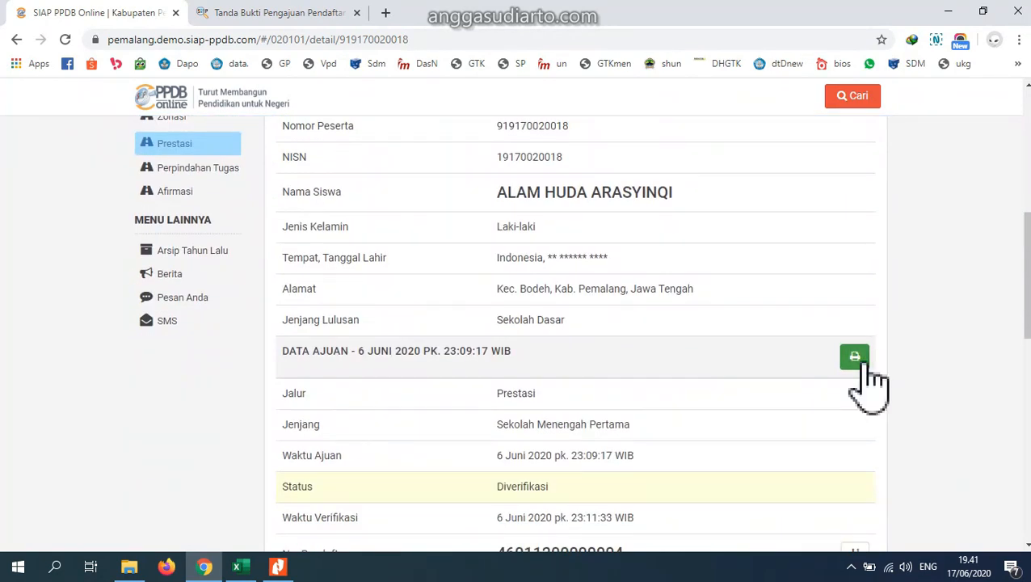
{"action": "left_click", "coordinate": [854, 357]}
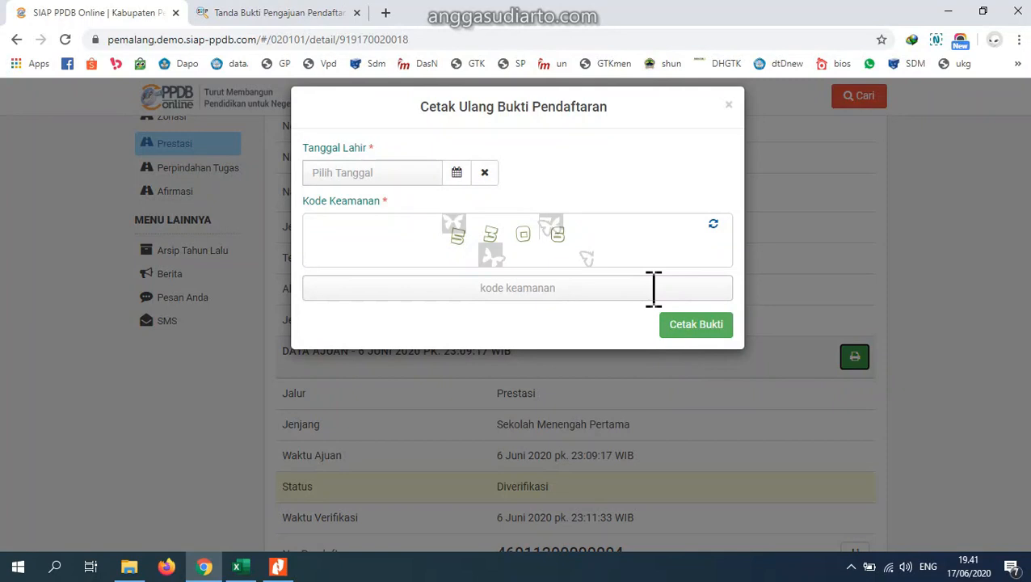
{"action": "left_click", "coordinate": [728, 105]}
- Examine the status of each Data Ajuan entry, including those of 10 and 17 Juni 2020, and the student's biodata
{"action": "scroll", "coordinate": [709, 337], "scroll_direction": "down", "scroll_amount": 5}
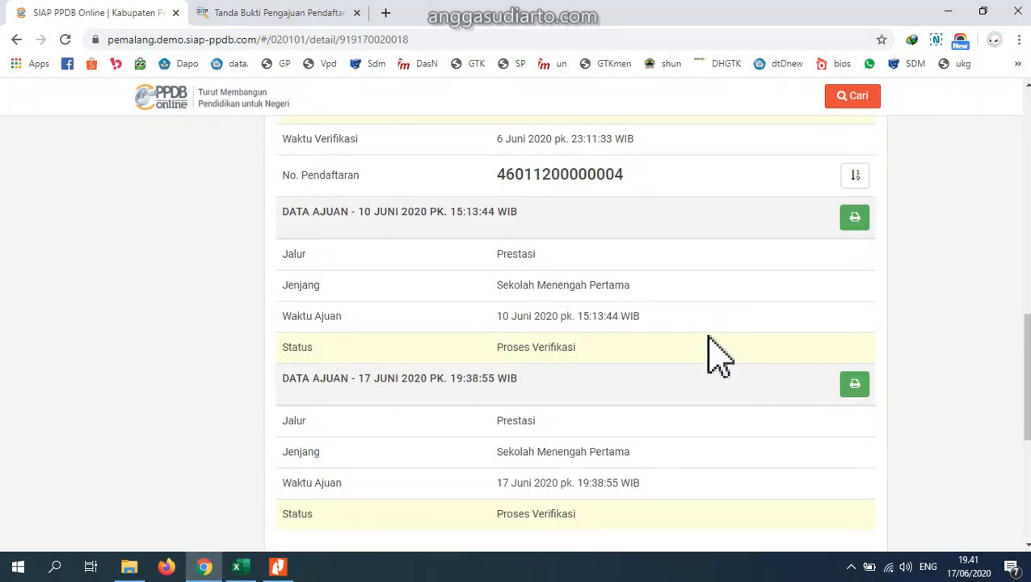
{"action": "scroll", "coordinate": [662, 347], "scroll_direction": "down", "scroll_amount": 3}
{"action": "scroll", "coordinate": [588, 364], "scroll_direction": "up", "scroll_amount": 1}
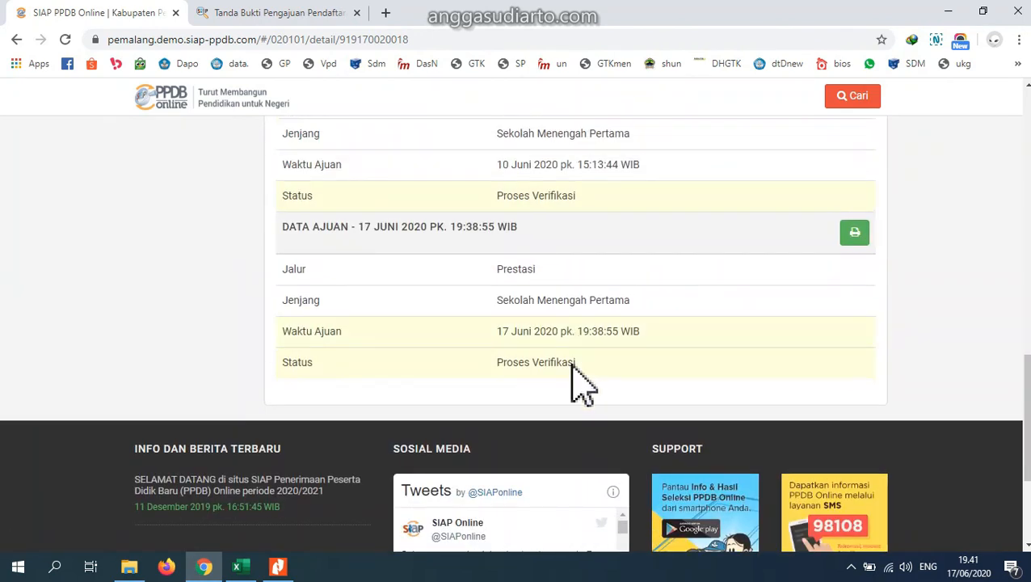
{"action": "scroll", "coordinate": [571, 365], "scroll_direction": "up", "scroll_amount": 3}
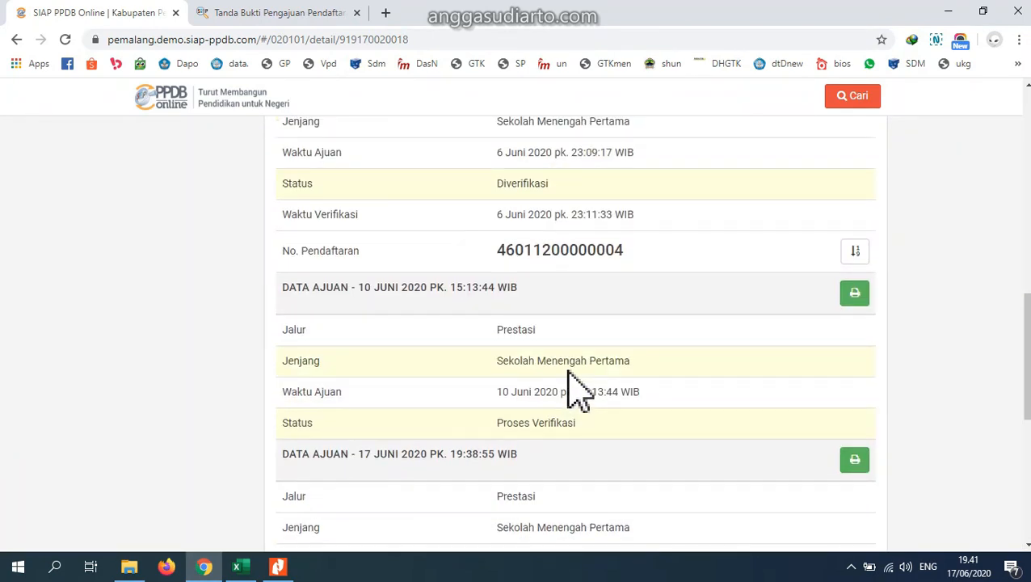
{"action": "scroll", "coordinate": [575, 392], "scroll_direction": "up", "scroll_amount": 4}
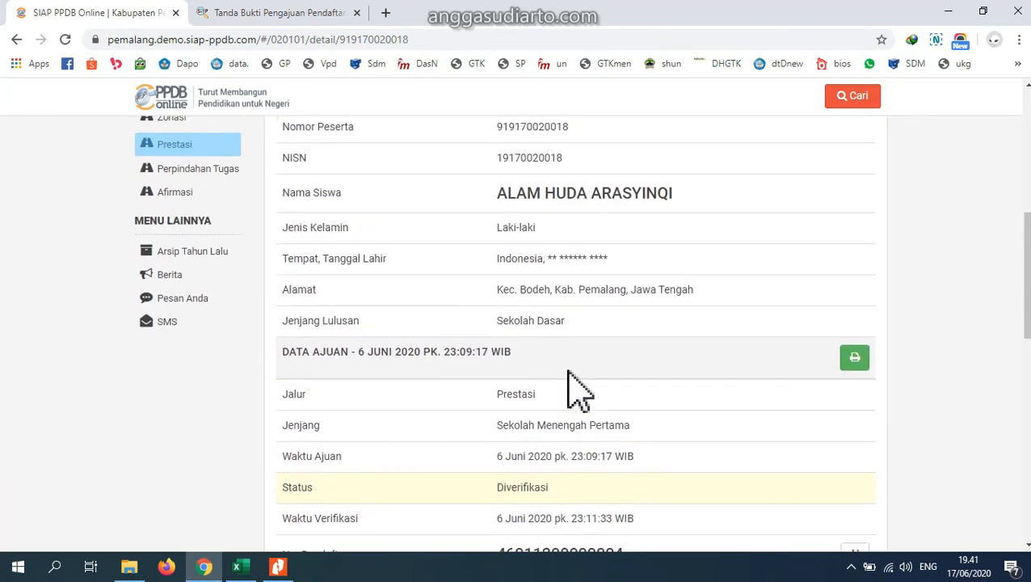
{"action": "scroll", "coordinate": [575, 391], "scroll_direction": "up", "scroll_amount": 1}
{"action": "left_click_drag", "start_coordinate": [505, 270], "coordinate": [730, 290]}
{"action": "left_click", "coordinate": [729, 290]}
{"action": "scroll", "coordinate": [719, 283], "scroll_direction": "down", "scroll_amount": 1}
{"action": "scroll", "coordinate": [720, 293], "scroll_direction": "down", "scroll_amount": 1}
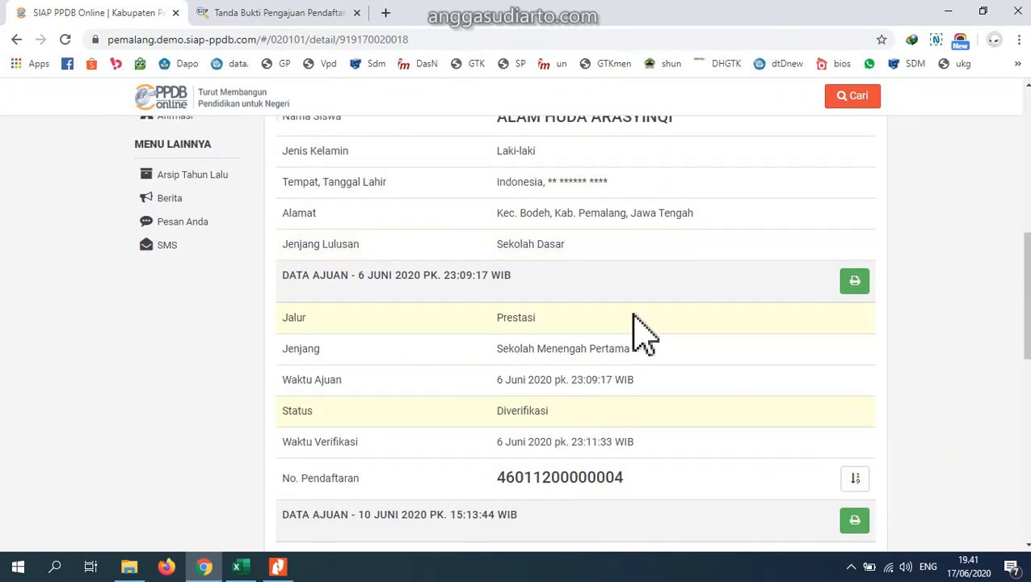
{"action": "scroll", "coordinate": [606, 327], "scroll_direction": "down", "scroll_amount": 2}
{"action": "scroll", "coordinate": [549, 373], "scroll_direction": "down", "scroll_amount": 4}
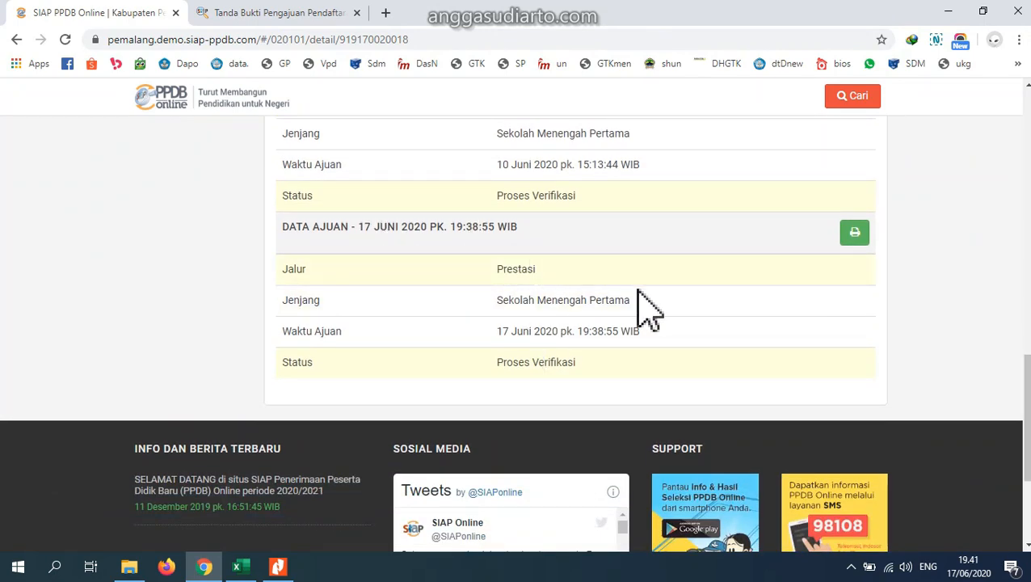
- Review the student's biodata and the Data Ajuan entries of 6, 10 and 17 Juni 2020
{"action": "scroll", "coordinate": [646, 307], "scroll_direction": "up", "scroll_amount": 5}
{"action": "scroll", "coordinate": [329, 230], "scroll_direction": "up", "scroll_amount": 3}
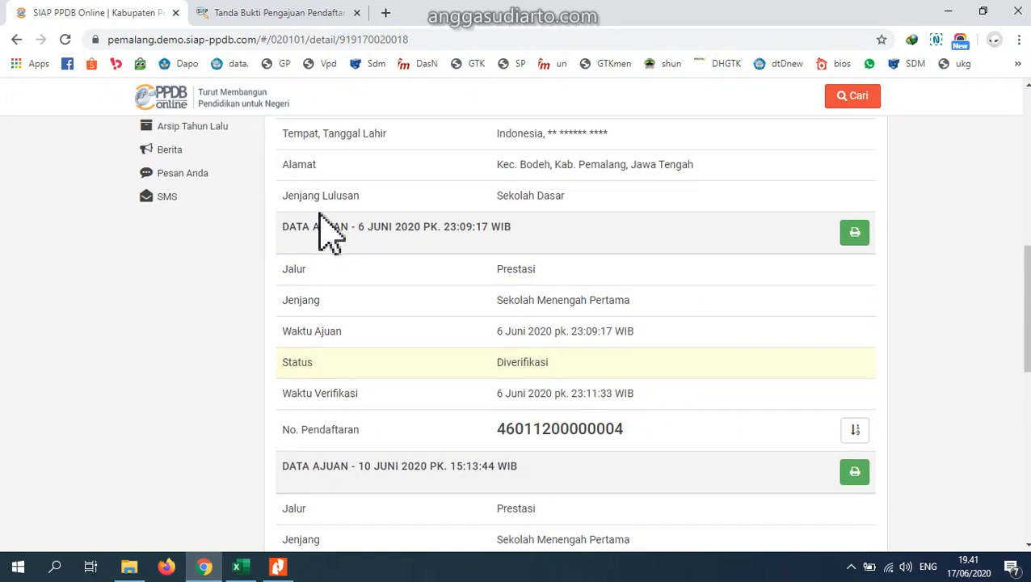
{"action": "left_click_drag", "start_coordinate": [504, 201], "coordinate": [694, 277]}
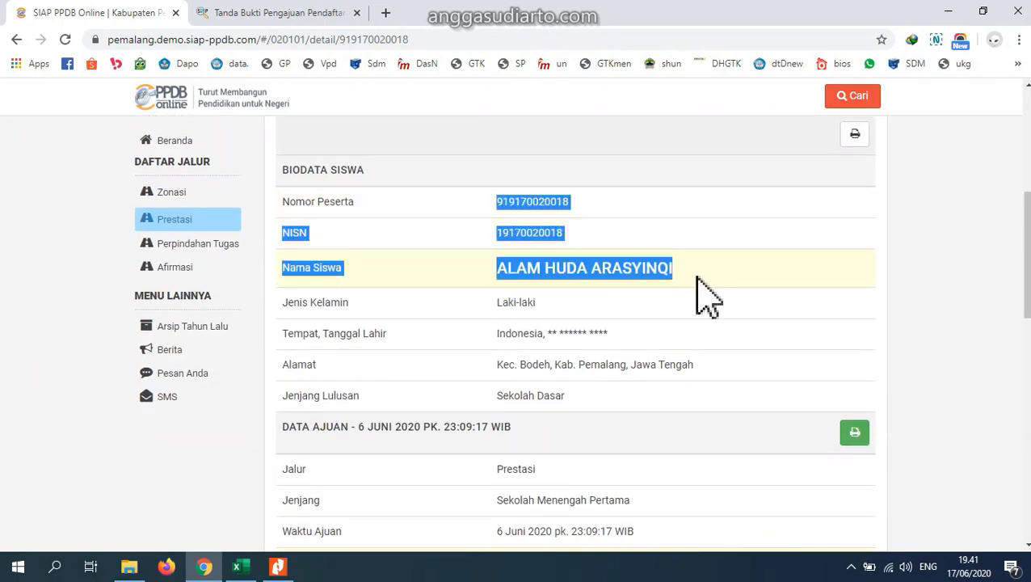
{"action": "left_click", "coordinate": [582, 286]}
{"action": "scroll", "coordinate": [543, 289], "scroll_direction": "down", "scroll_amount": 1}
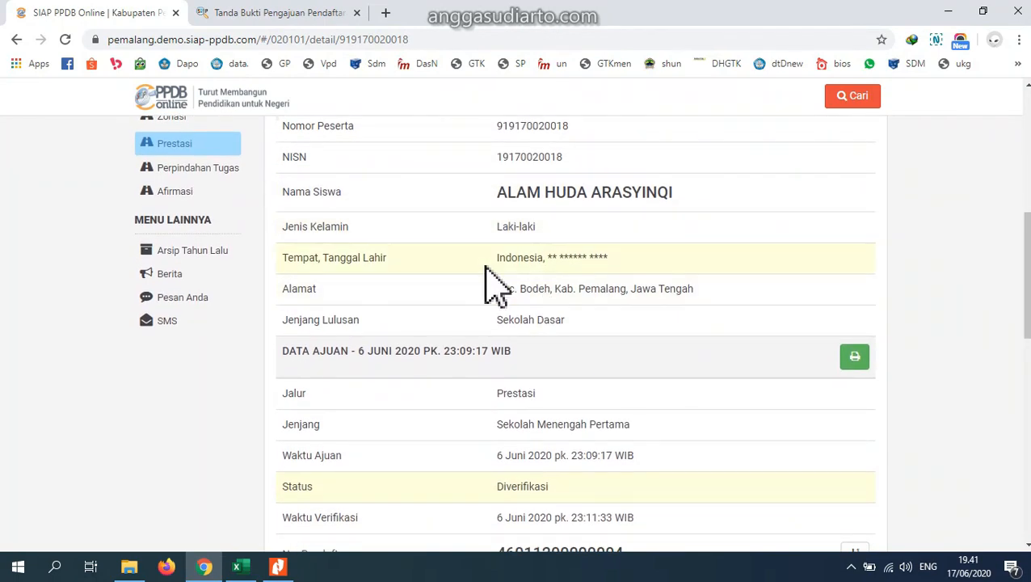
{"action": "scroll", "coordinate": [491, 284], "scroll_direction": "down", "scroll_amount": 1}
{"action": "left_click_drag", "start_coordinate": [332, 275], "coordinate": [524, 292]}
{"action": "scroll", "coordinate": [565, 303], "scroll_direction": "down", "scroll_amount": 2}
{"action": "scroll", "coordinate": [554, 286], "scroll_direction": "down", "scroll_amount": 1}
{"action": "left_click_drag", "start_coordinate": [291, 365], "coordinate": [628, 333]}
{"action": "scroll", "coordinate": [628, 331], "scroll_direction": "down", "scroll_amount": 2}
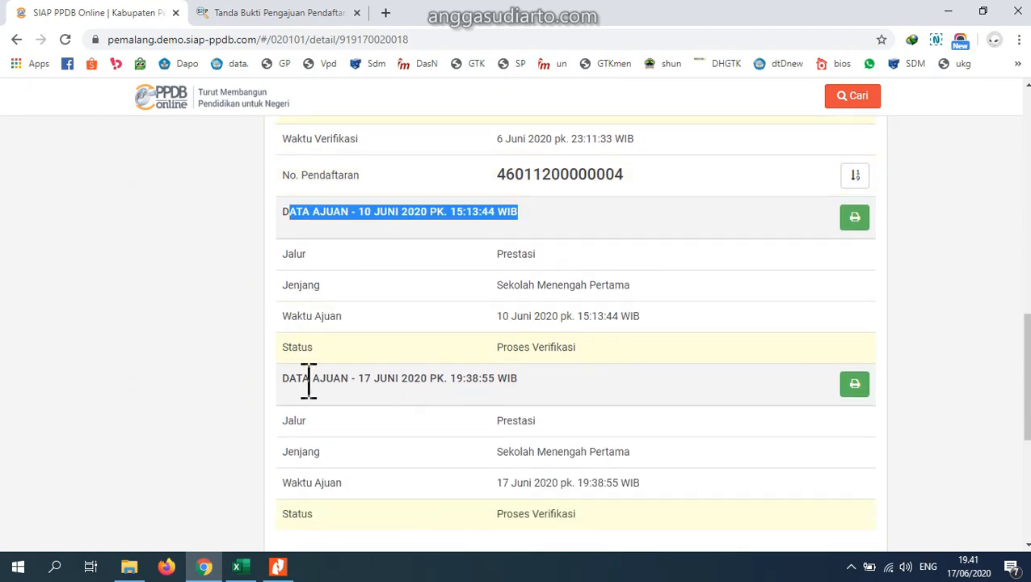
{"action": "left_click_drag", "start_coordinate": [408, 378], "coordinate": [532, 396]}
{"action": "left_click", "coordinate": [533, 398]}
{"action": "scroll", "coordinate": [635, 423], "scroll_direction": "down", "scroll_amount": 2}
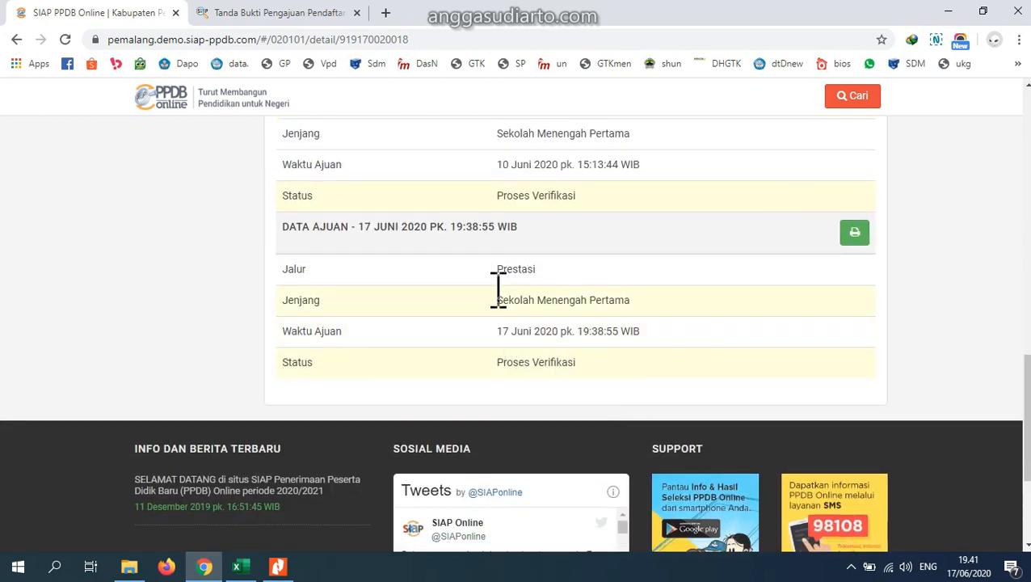
- Open the proof reprint form for the 17 Juni 2020 application and bring up its birth date calendar
{"action": "left_click_drag", "start_coordinate": [284, 229], "coordinate": [590, 239]}
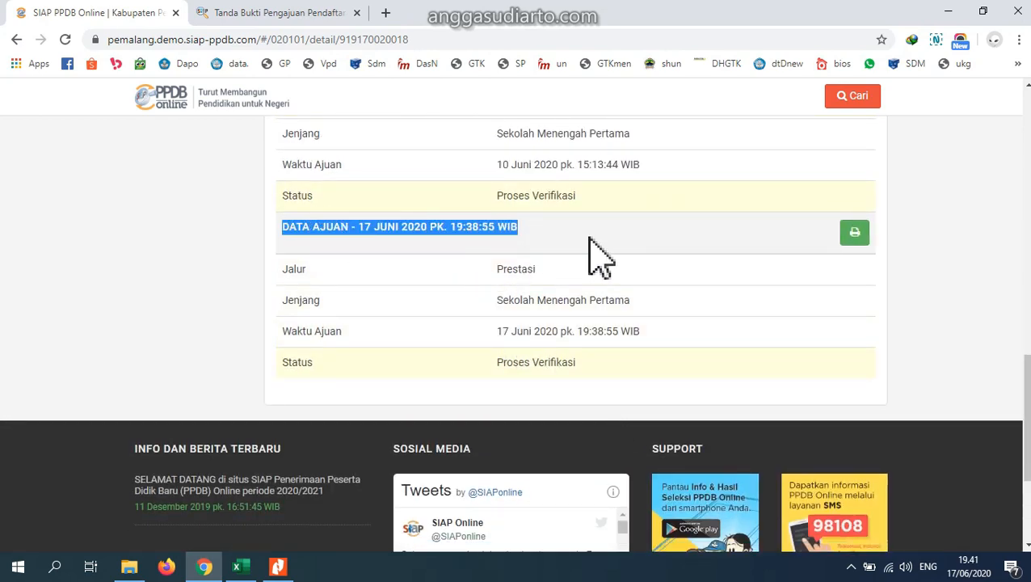
{"action": "left_click", "coordinate": [590, 240]}
{"action": "left_click_drag", "start_coordinate": [373, 232], "coordinate": [529, 232]}
{"action": "left_click", "coordinate": [569, 231]}
{"action": "left_click", "coordinate": [856, 234]}
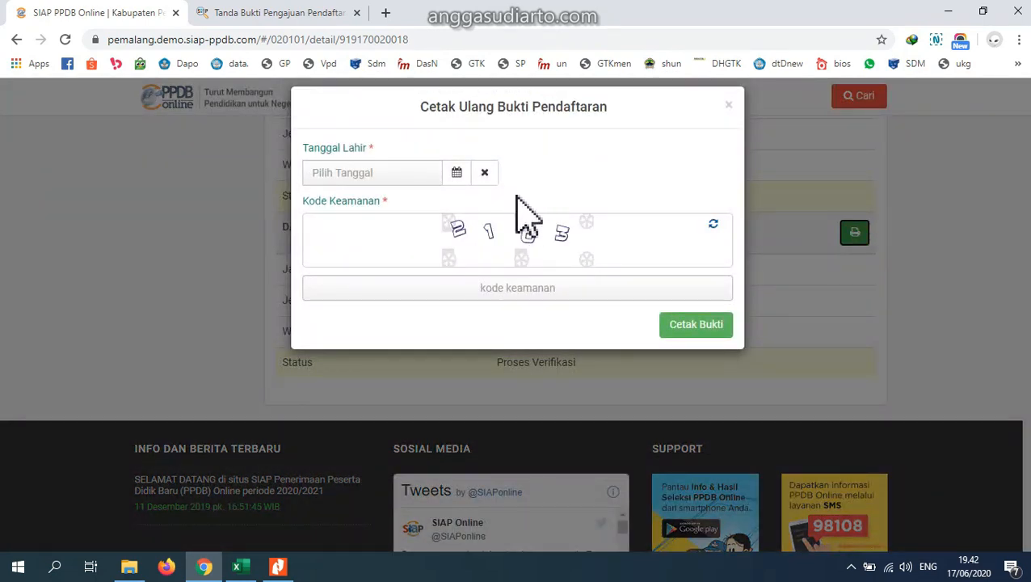
{"action": "left_click", "coordinate": [458, 176]}
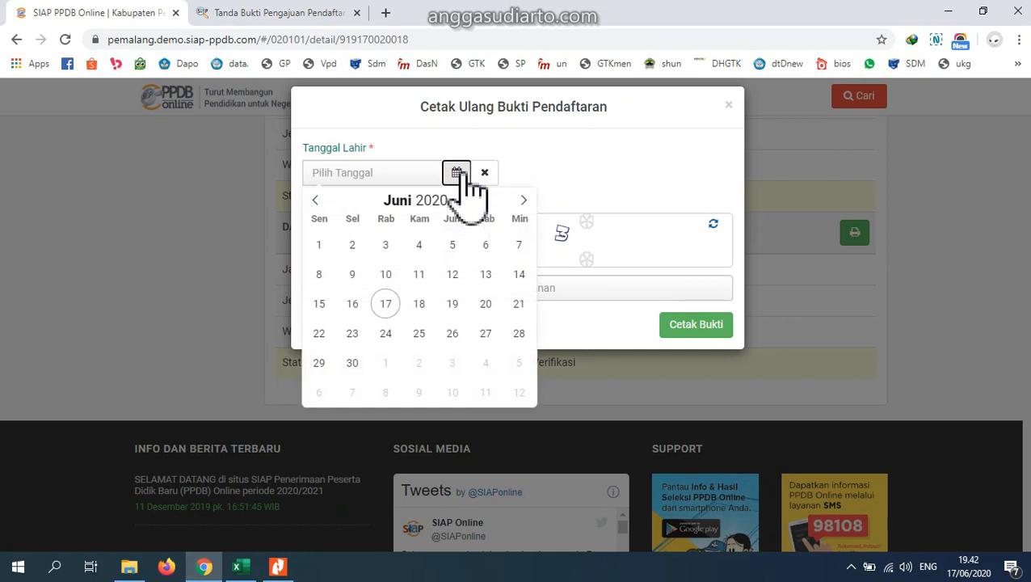
- Look up the student's birth date in the registration proof and the Excel student list, and return to the reprint form
{"action": "left_click", "coordinate": [260, 13]}
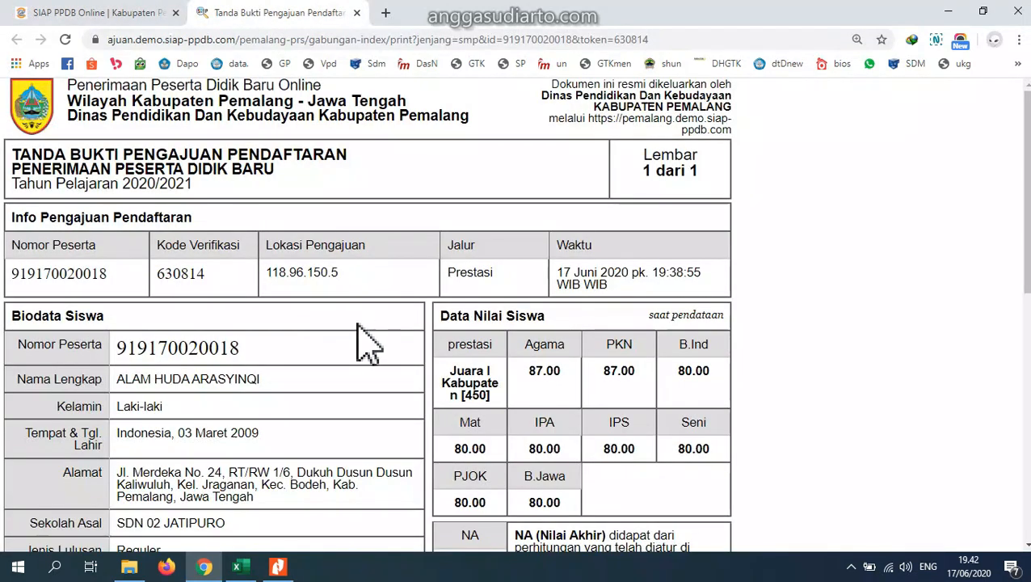
{"action": "scroll", "coordinate": [226, 383], "scroll_direction": "down", "scroll_amount": 3}
{"action": "scroll", "coordinate": [223, 372], "scroll_direction": "down", "scroll_amount": 5}
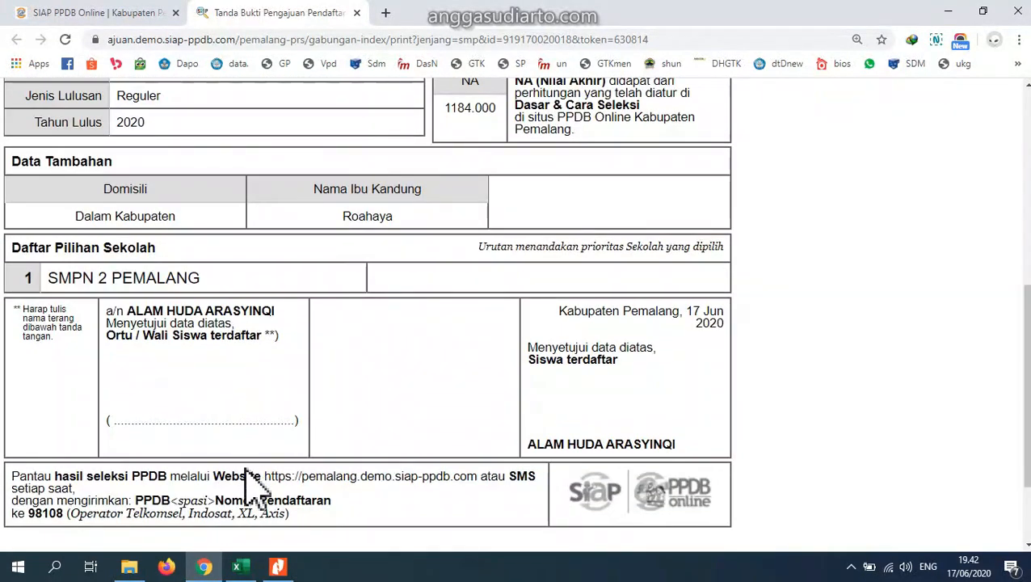
{"action": "left_click", "coordinate": [237, 565]}
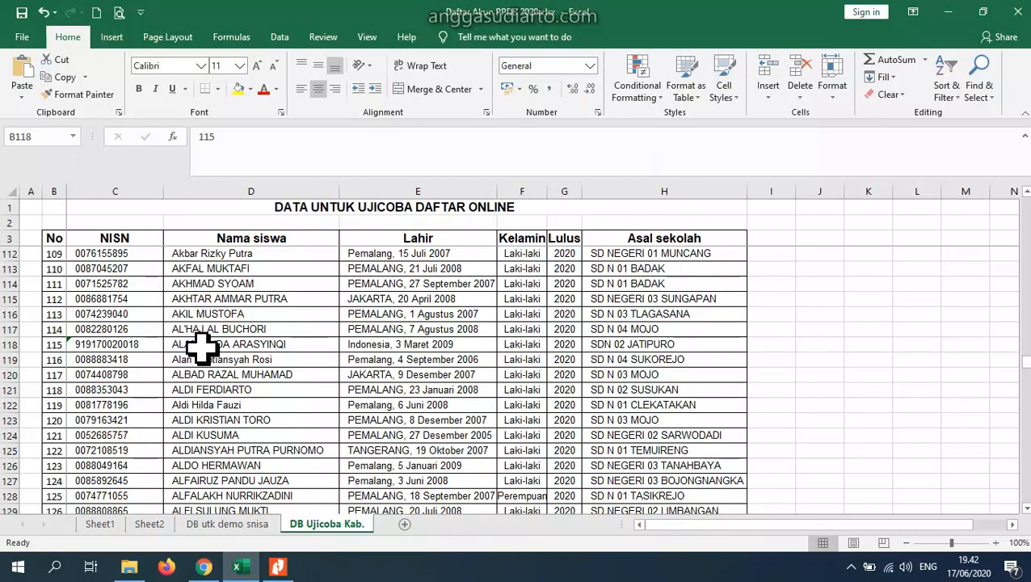
{"action": "left_click", "coordinate": [204, 565]}
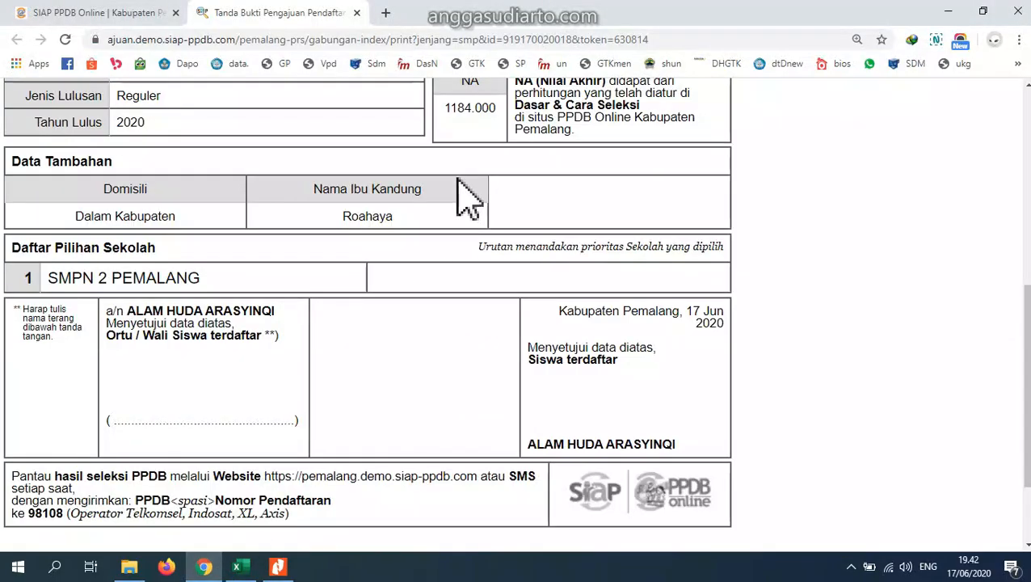
{"action": "left_click", "coordinate": [119, 13]}
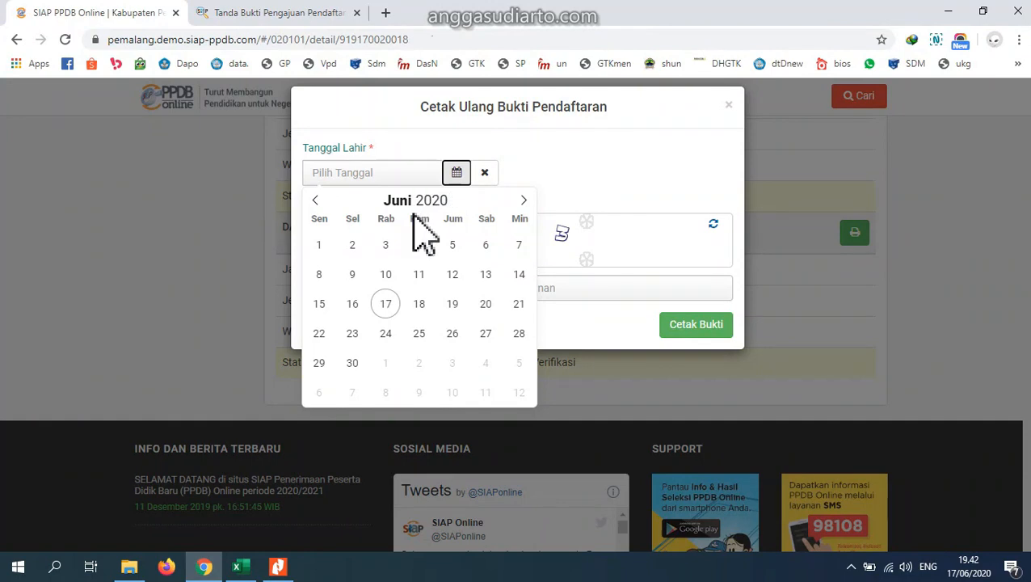
- Fill the reprint form with the student's birth date and the displayed security code, and generate the registration proof
{"action": "left_click", "coordinate": [441, 201]}
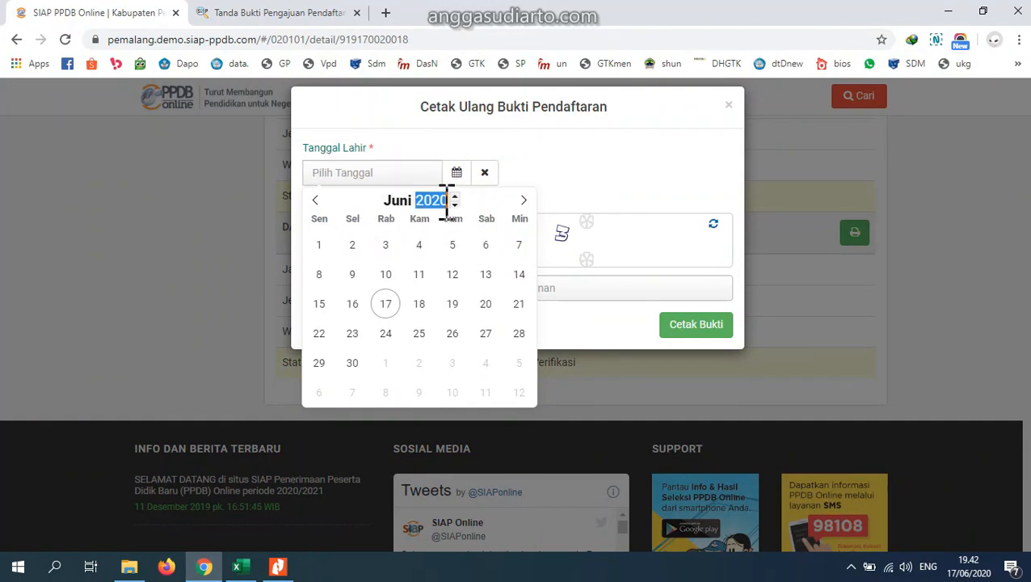
{"action": "type", "text": "2"}
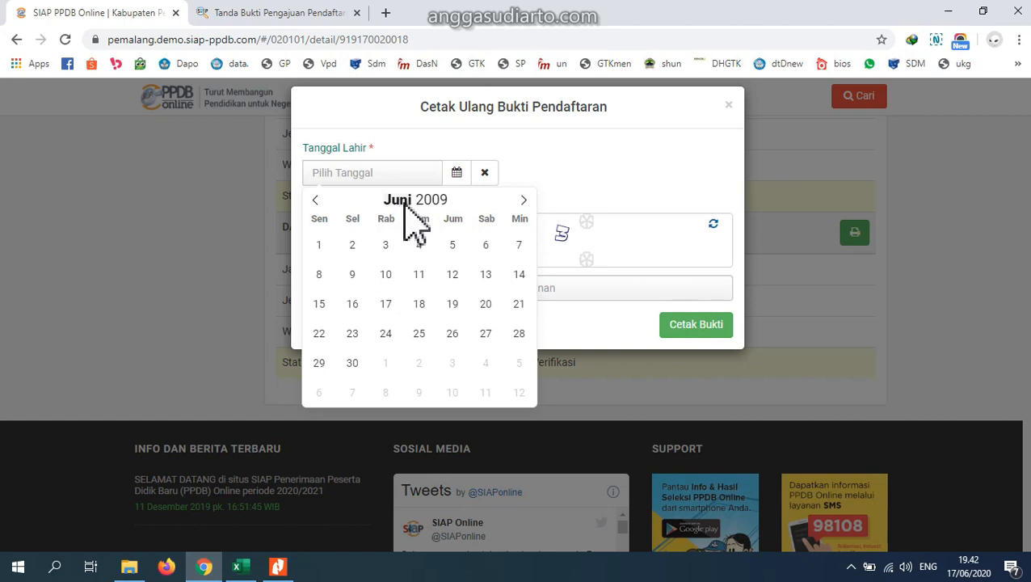
{"action": "left_click", "coordinate": [523, 199]}
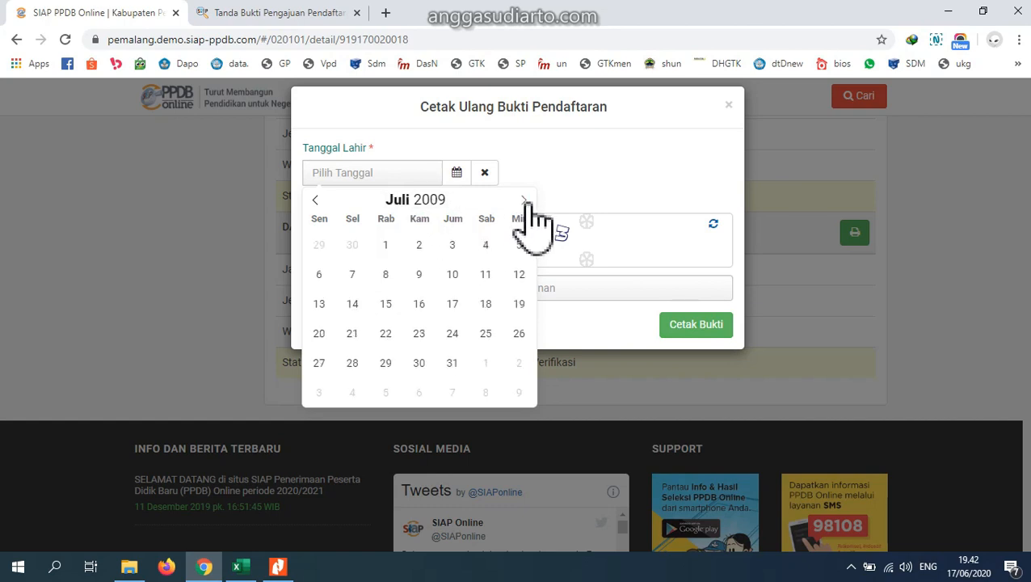
{"action": "left_click", "coordinate": [315, 200]}
{"action": "left_click", "coordinate": [315, 200]}
{"action": "left_click", "coordinate": [315, 200]}
{"action": "left_click", "coordinate": [316, 200]}
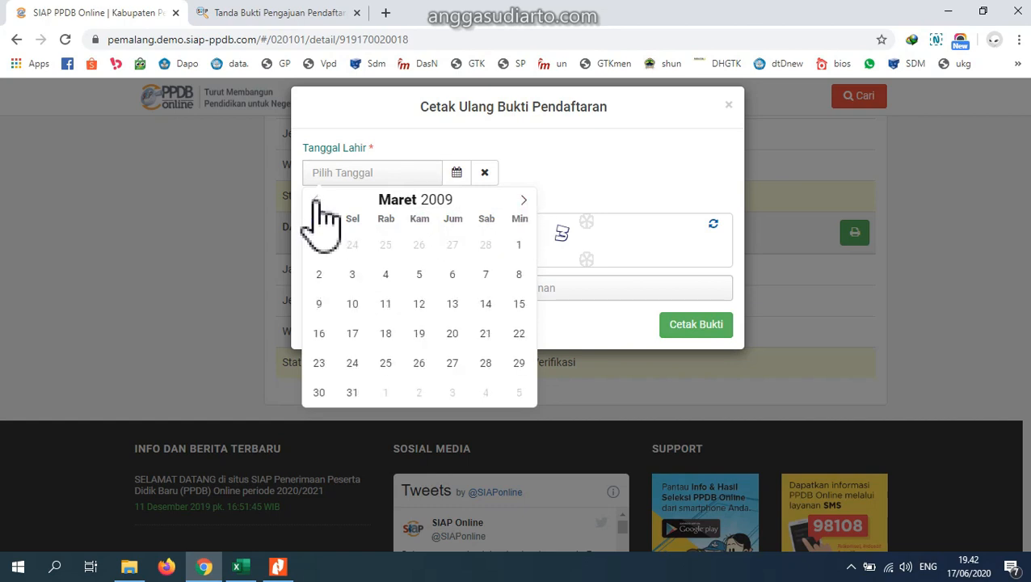
{"action": "left_click", "coordinate": [353, 273]}
{"action": "left_click", "coordinate": [532, 290]}
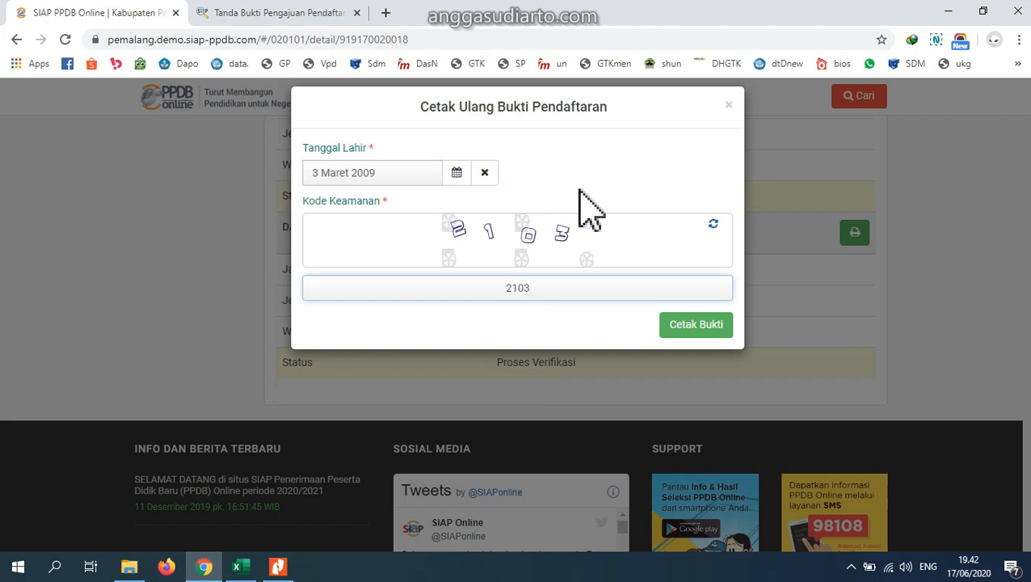
{"action": "left_click", "coordinate": [703, 332]}
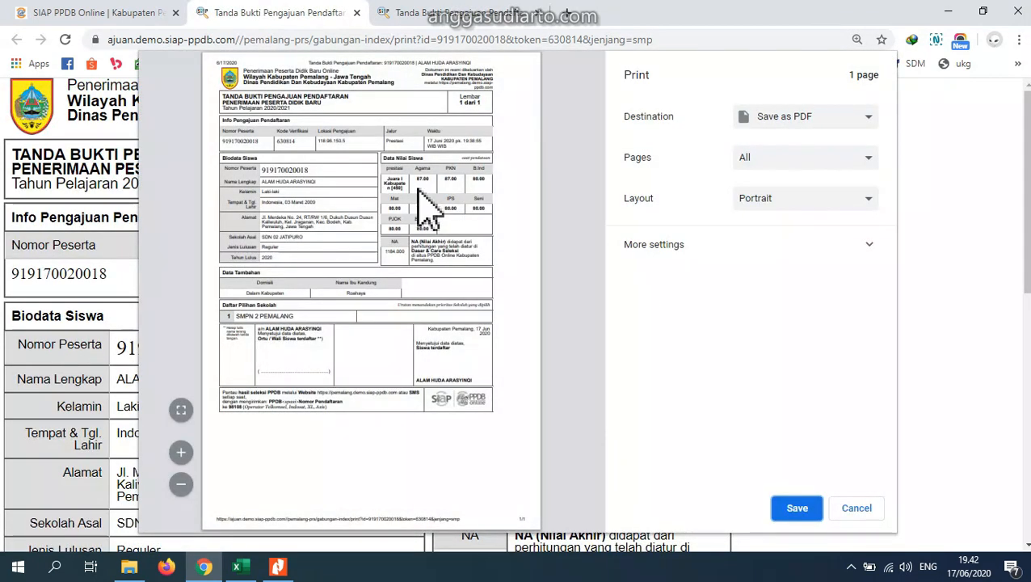
- Compare the reprinted proof in its print preview with the original registration proof and the reprint form
{"action": "left_click", "coordinate": [440, 14]}
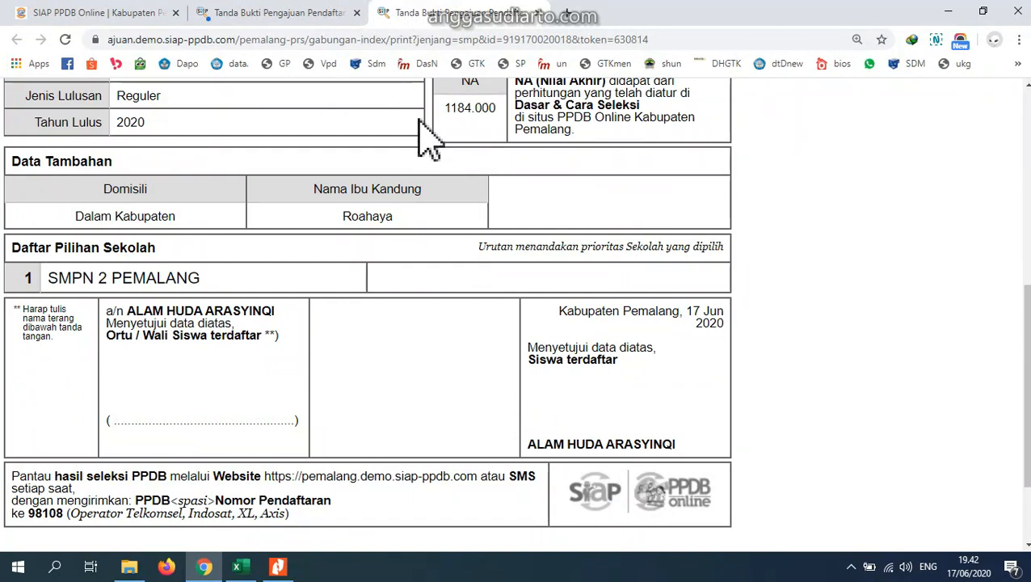
{"action": "left_click", "coordinate": [271, 14]}
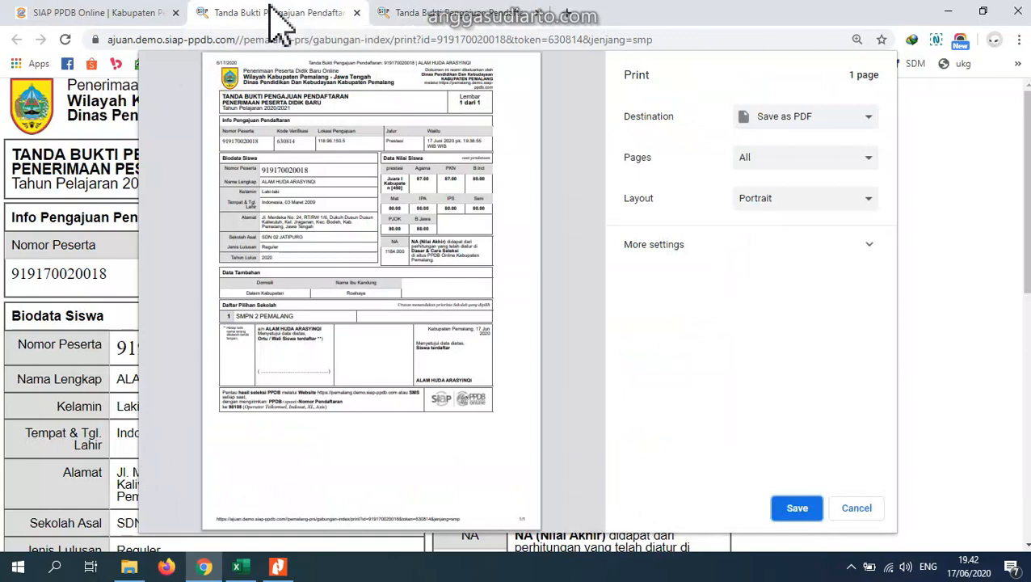
{"action": "left_click", "coordinate": [146, 14]}
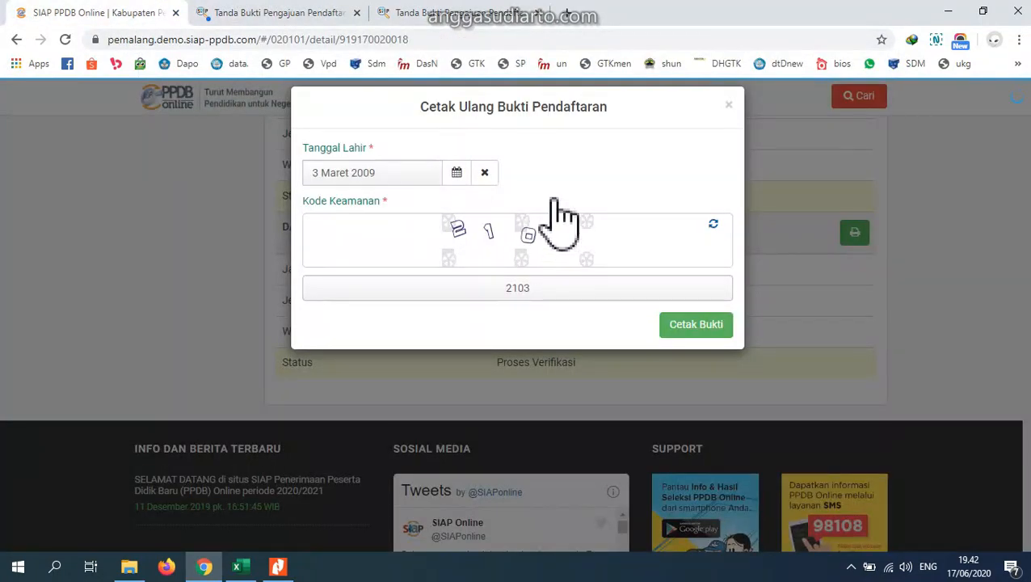
{"action": "left_click", "coordinate": [295, 15]}
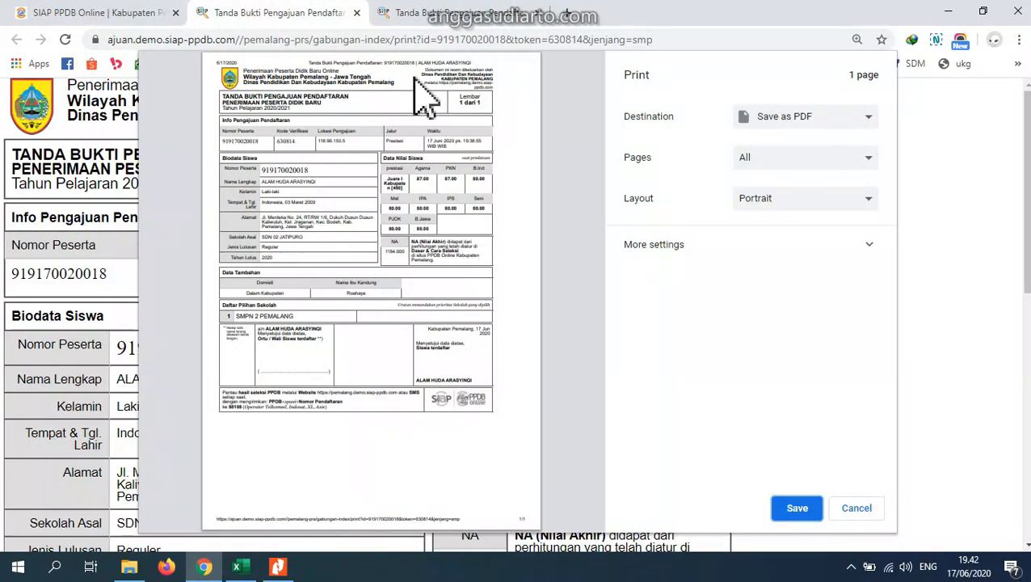
{"action": "left_click", "coordinate": [479, 18]}
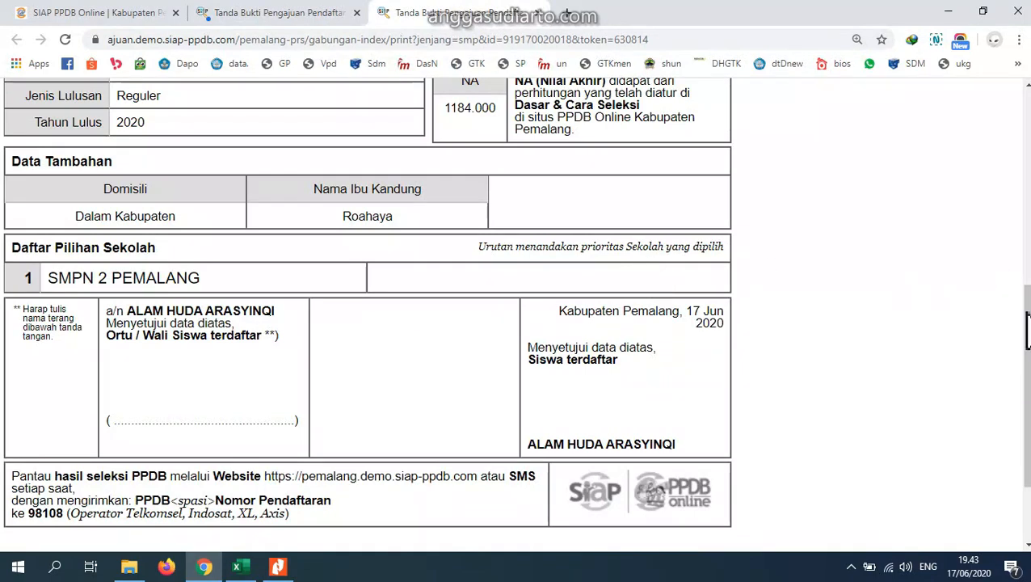
{"action": "left_click", "coordinate": [286, 16]}
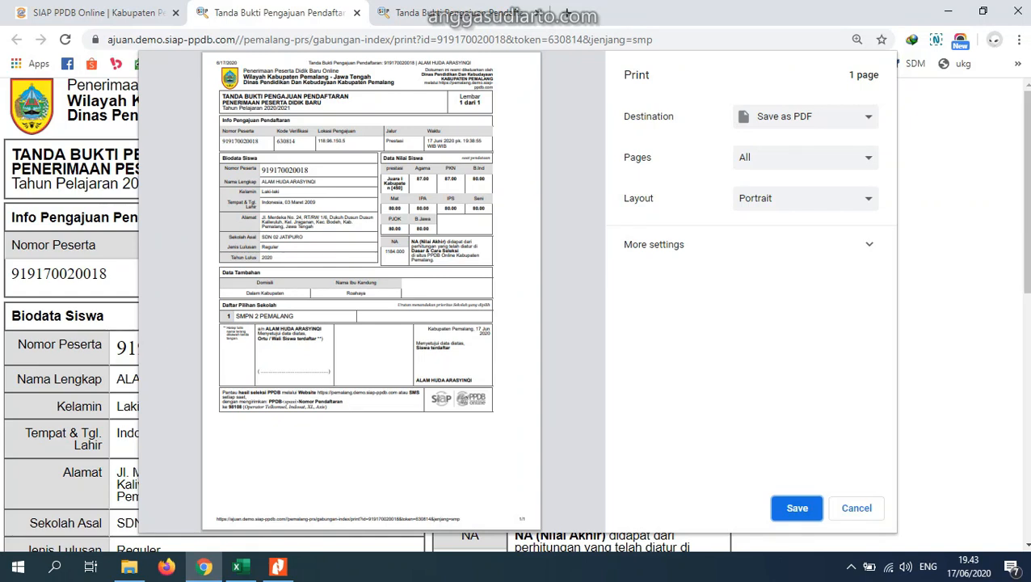
- Close both registration proof pages and dismiss the reprint form
{"action": "left_click", "coordinate": [356, 13]}
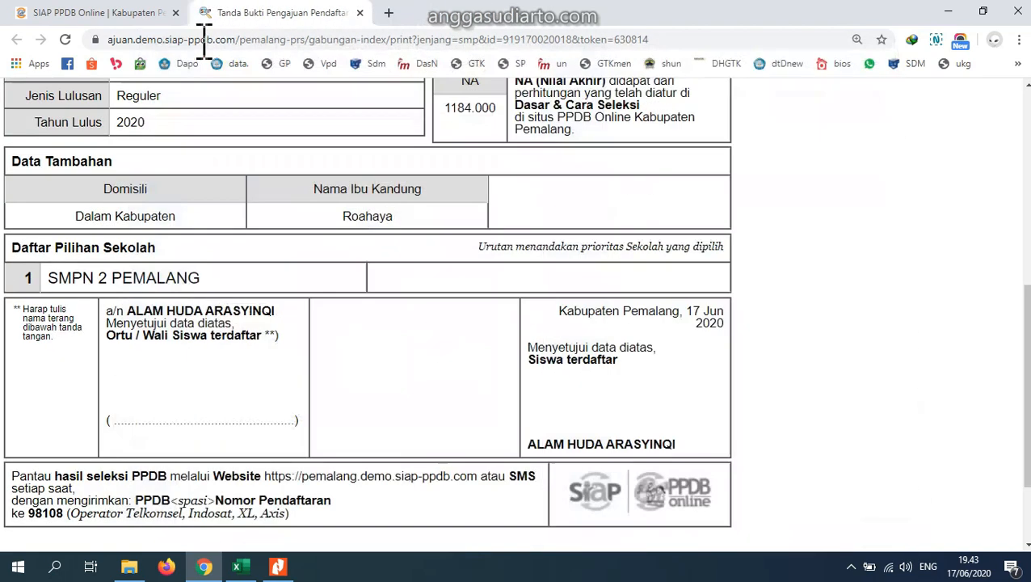
{"action": "left_click", "coordinate": [357, 12]}
{"action": "left_click", "coordinate": [727, 106]}
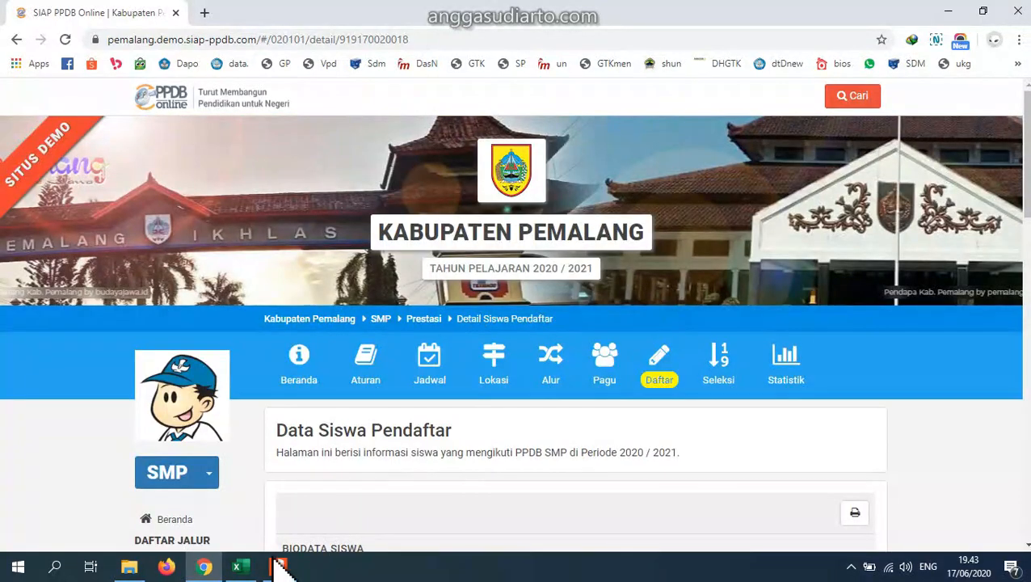
{"action": "mouse_move", "coordinate": [279, 570]}
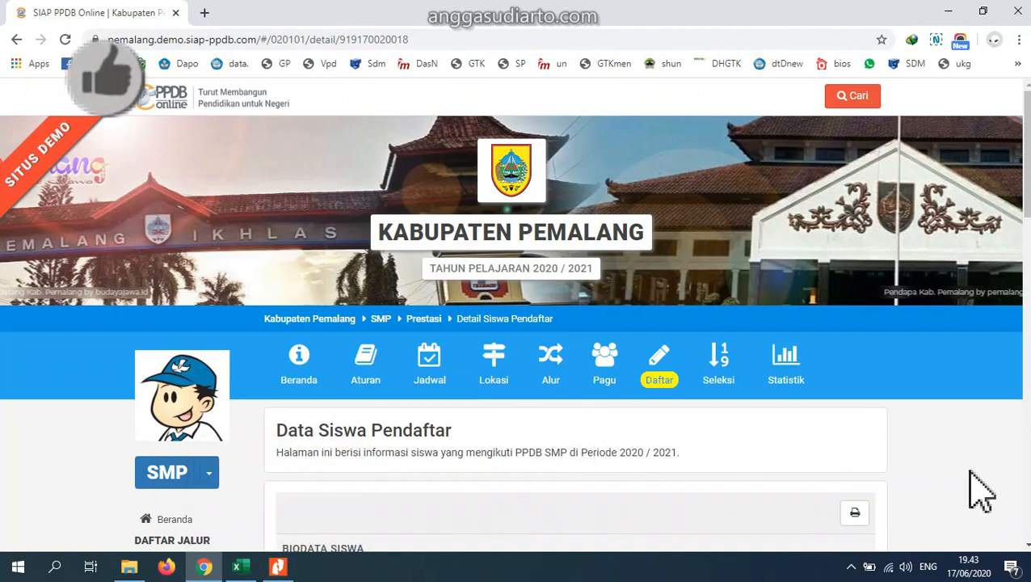
{"action": "scroll", "coordinate": [924, 453], "scroll_direction": "down", "scroll_amount": 2}
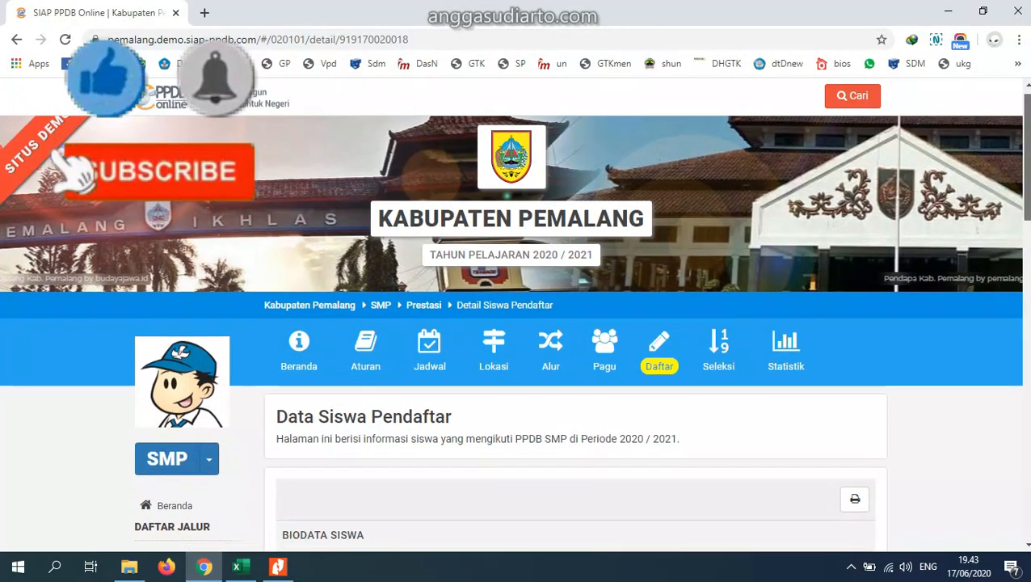
{"action": "scroll", "coordinate": [794, 345], "scroll_direction": "up", "scroll_amount": 2}
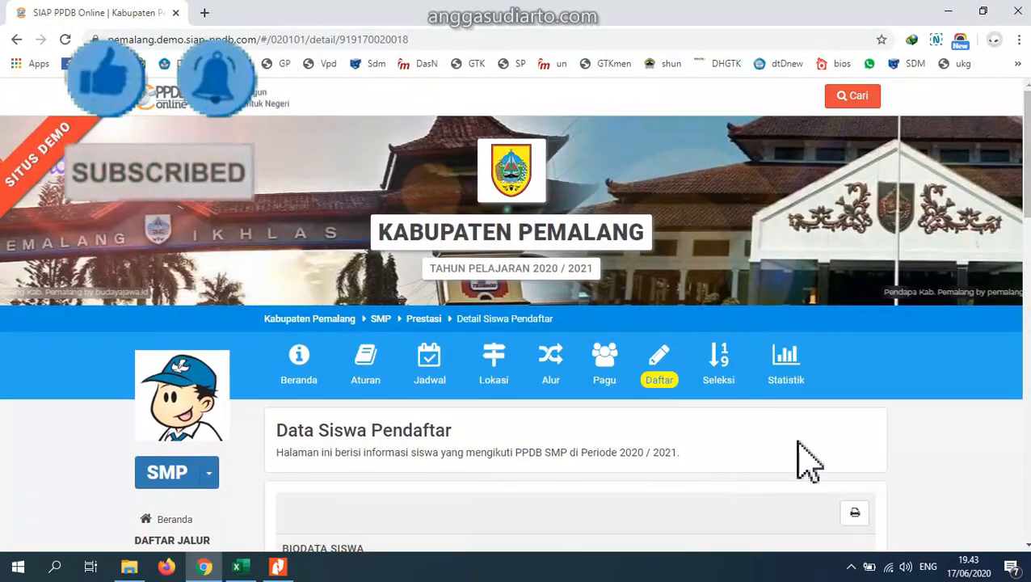
{"action": "mouse_move", "coordinate": [1025, 154]}
{"action": "left_mouse_down"}
{"action": "mouse_move", "coordinate": [1024, 257]}
{"action": "mouse_move", "coordinate": [1024, 154]}
{"action": "left_mouse_up"}
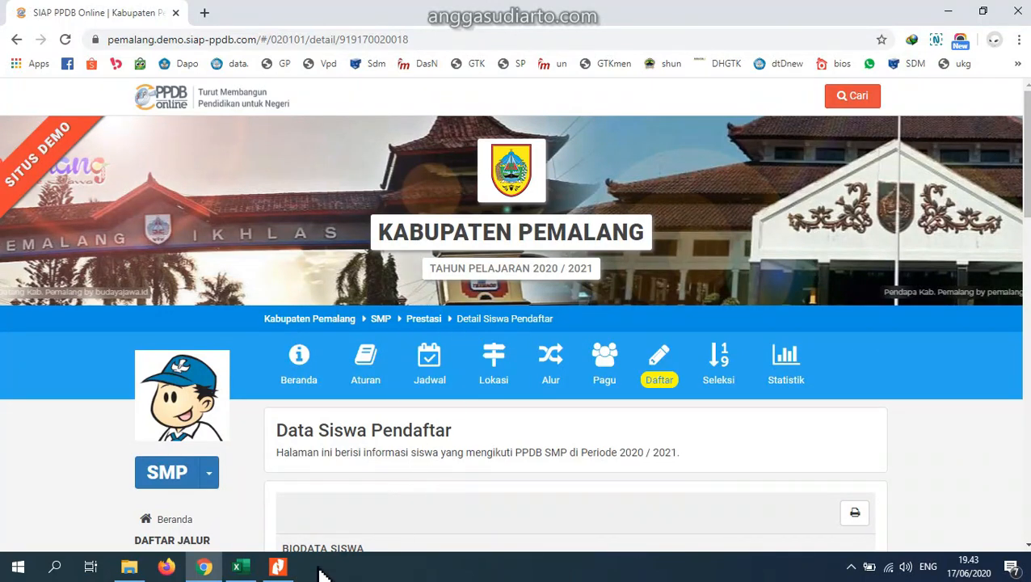
- View the saved TBP Prestasi PDF in Nitro Pro and return to the student's detail page in Chrome
{"action": "left_click", "coordinate": [277, 567]}
{"action": "left_click", "coordinate": [336, 301]}
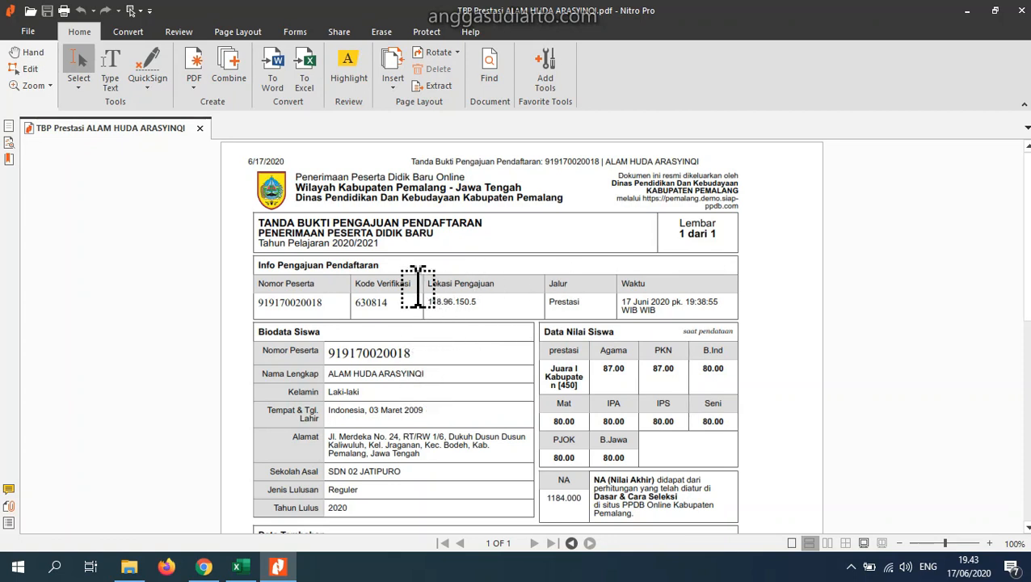
{"action": "left_click", "coordinate": [204, 566]}
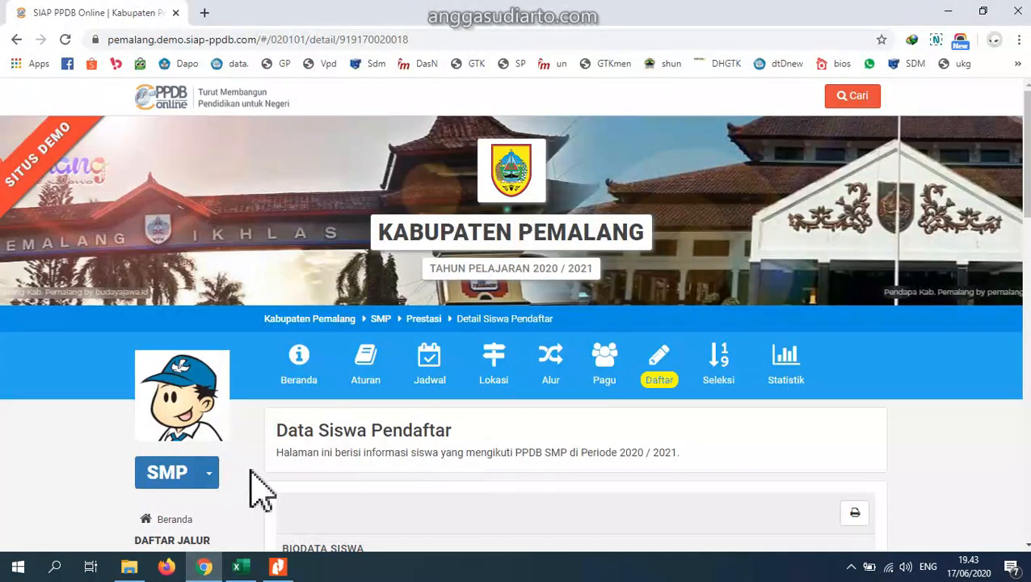
- Open the Hasil Seleksi page for the Prestasi track and view its school selection area
{"action": "scroll", "coordinate": [485, 490], "scroll_direction": "down", "scroll_amount": 2}
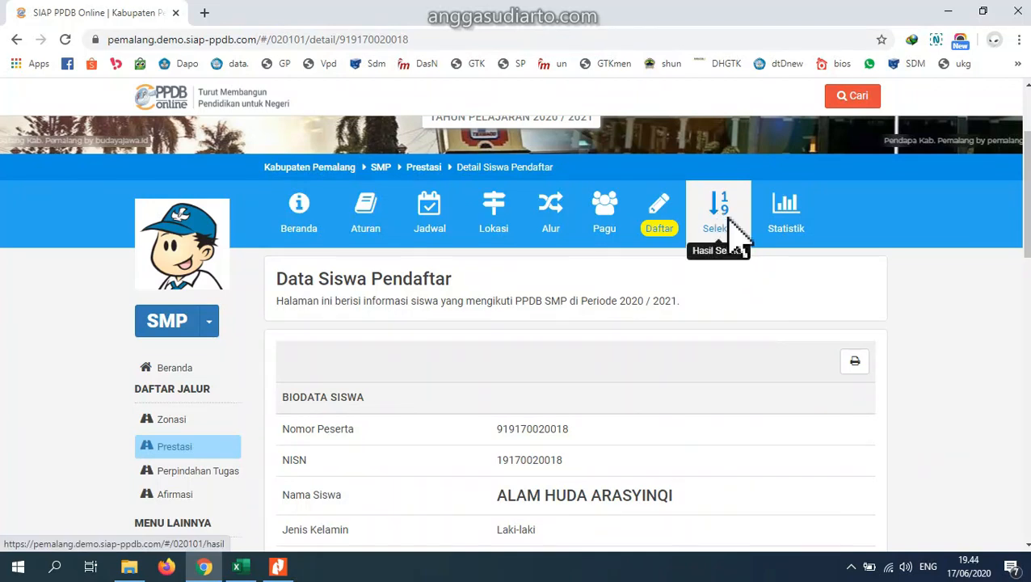
{"action": "left_click", "coordinate": [731, 230]}
{"action": "scroll", "coordinate": [731, 272], "scroll_direction": "down", "scroll_amount": 2}
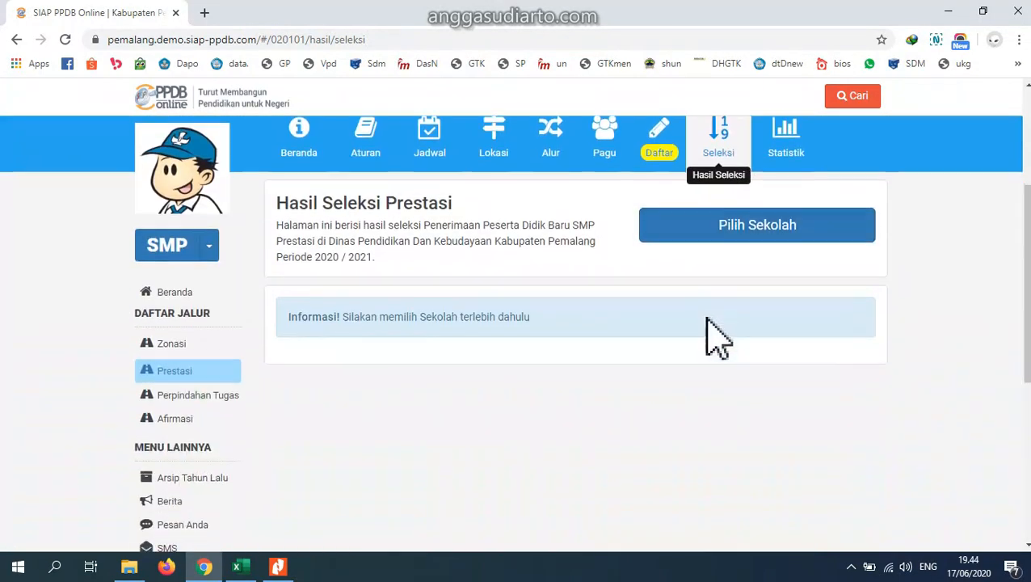
- Choose SMPN 2 PEMALANG from the school list and view its Prestasi selection results
{"action": "left_click", "coordinate": [759, 230]}
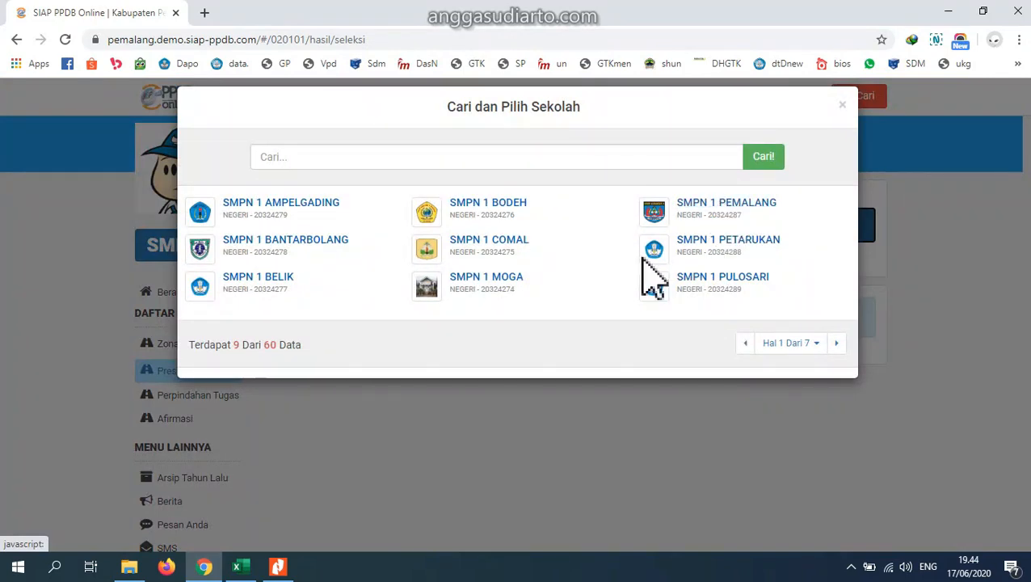
{"action": "left_click", "coordinate": [837, 343]}
{"action": "left_click", "coordinate": [838, 343]}
{"action": "left_click", "coordinate": [838, 343]}
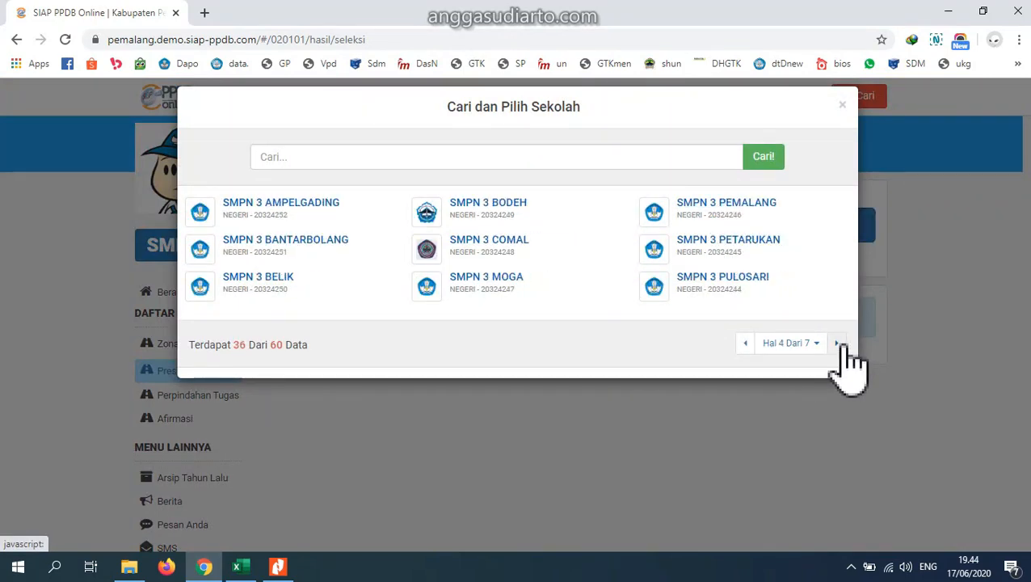
{"action": "left_click", "coordinate": [745, 343]}
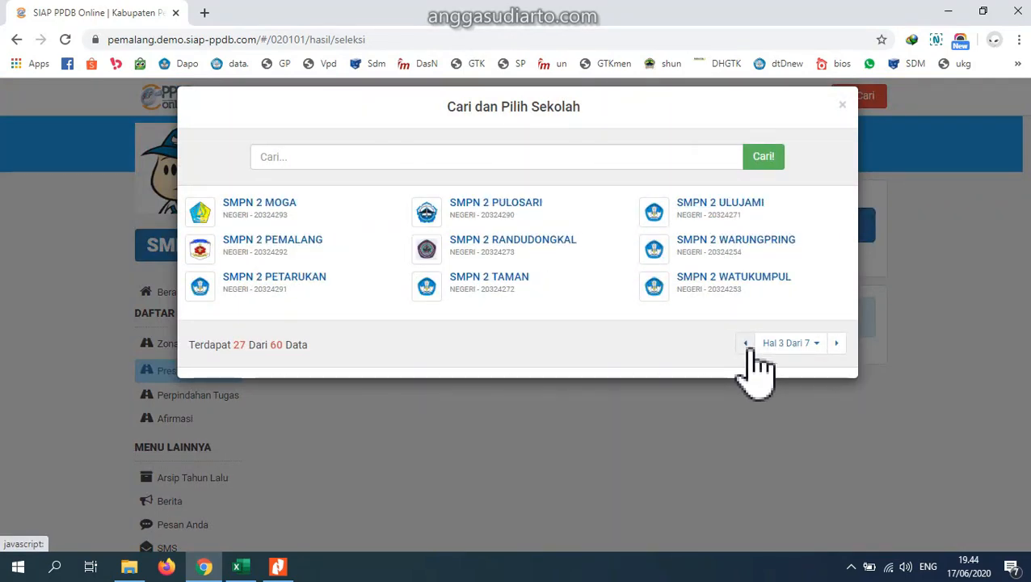
{"action": "left_click", "coordinate": [275, 244]}
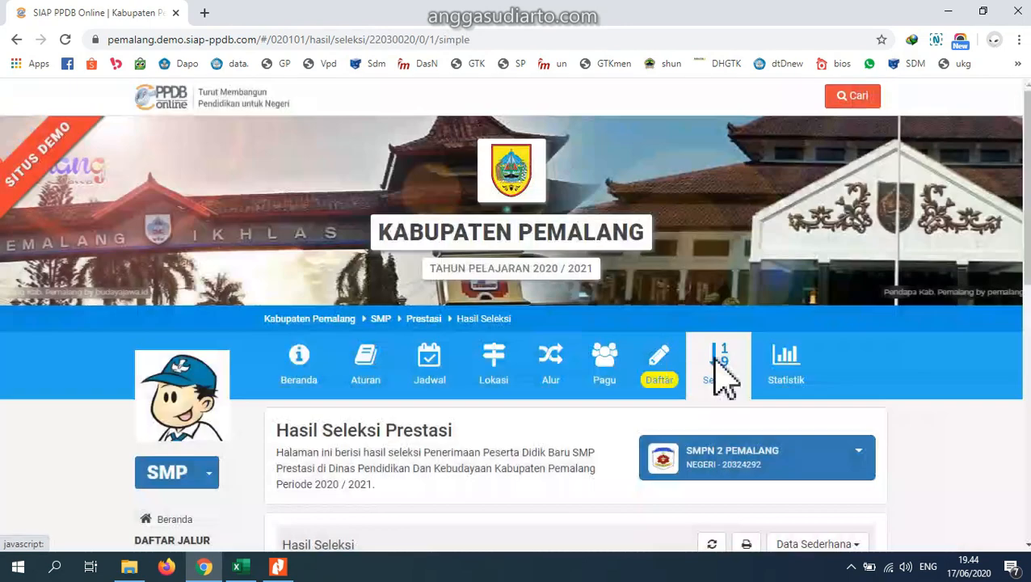
{"action": "scroll", "coordinate": [731, 378], "scroll_direction": "down", "scroll_amount": 4}
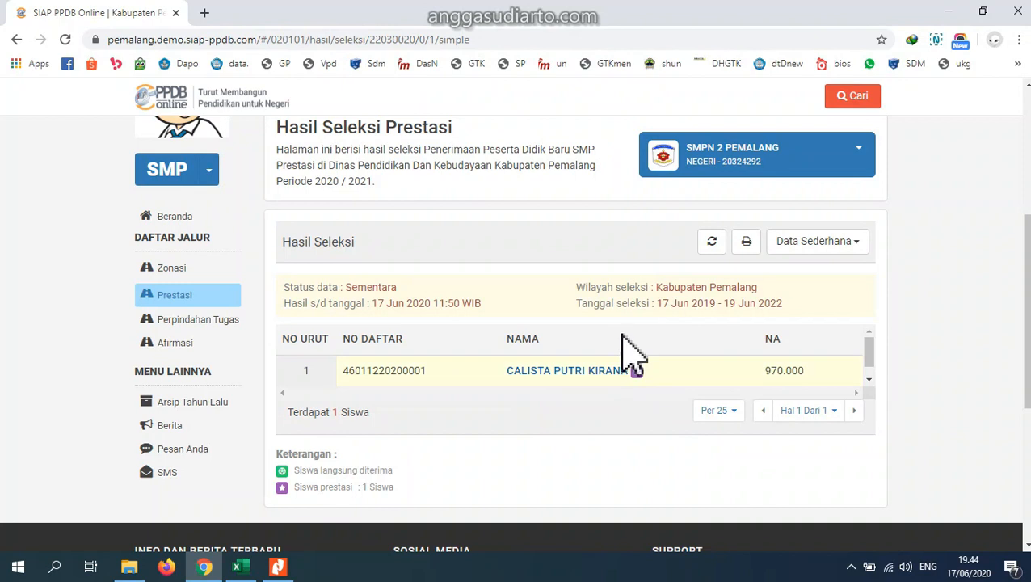
{"action": "scroll", "coordinate": [615, 336], "scroll_direction": "down", "scroll_amount": 1}
{"action": "scroll", "coordinate": [615, 336], "scroll_direction": "up", "scroll_amount": 1}
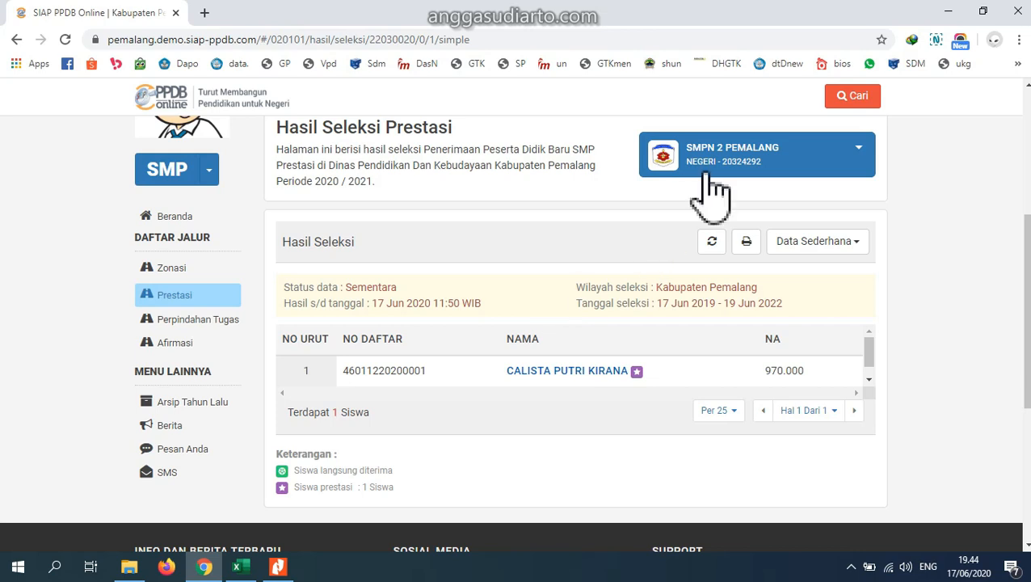
- Switch the selected school to SMPN 1 PEMALANG and examine the ranking and NA scores in its Prestasi selection results
{"action": "left_click", "coordinate": [790, 155]}
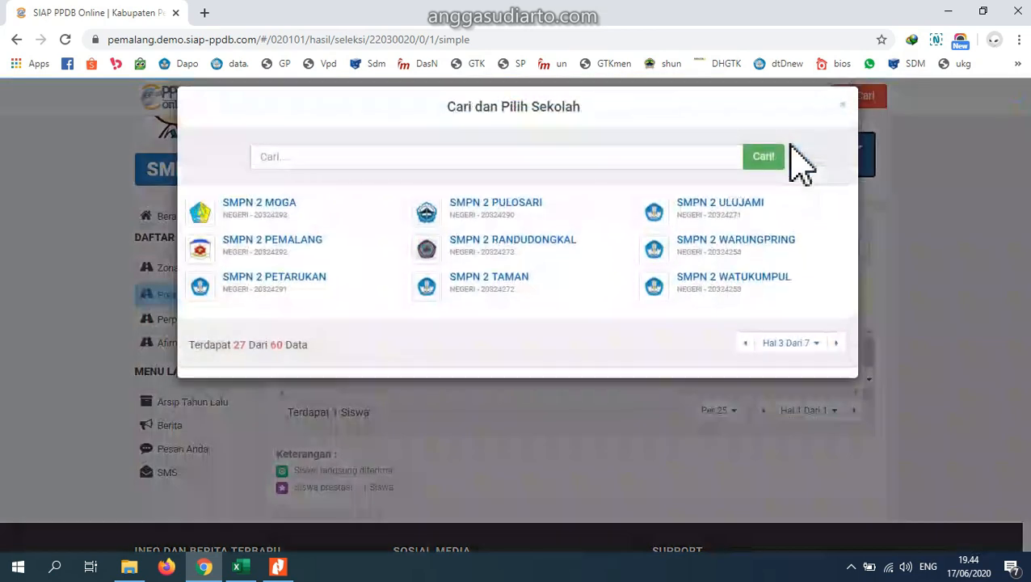
{"action": "left_click", "coordinate": [744, 342]}
{"action": "left_click", "coordinate": [745, 342]}
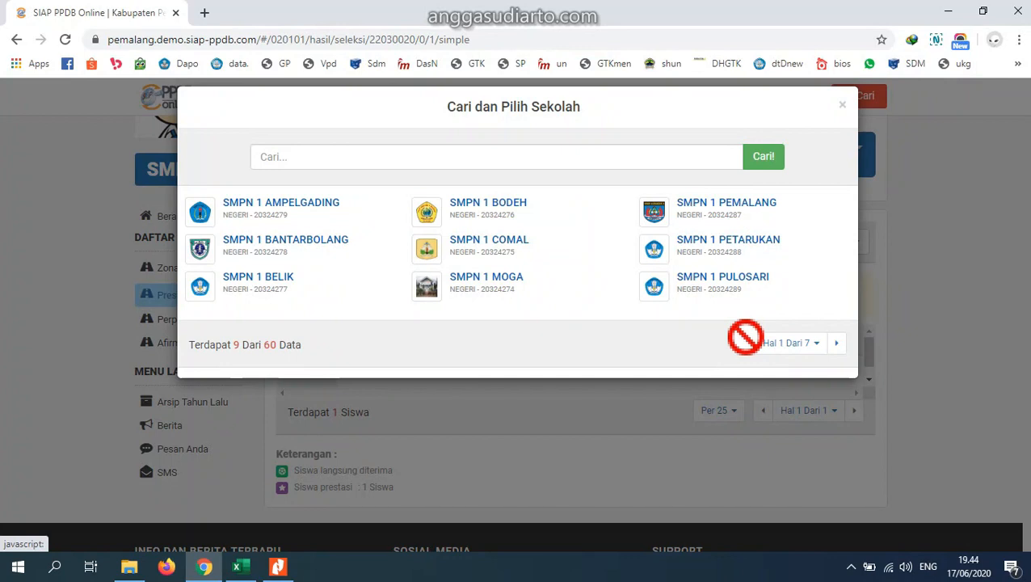
{"action": "left_click", "coordinate": [754, 212]}
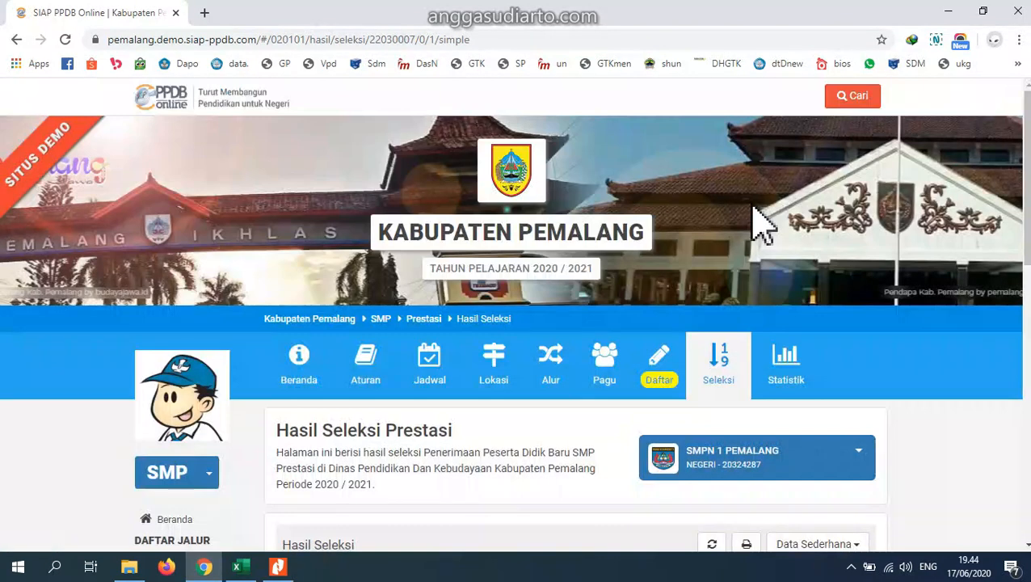
{"action": "scroll", "coordinate": [616, 334], "scroll_direction": "down", "scroll_amount": 5}
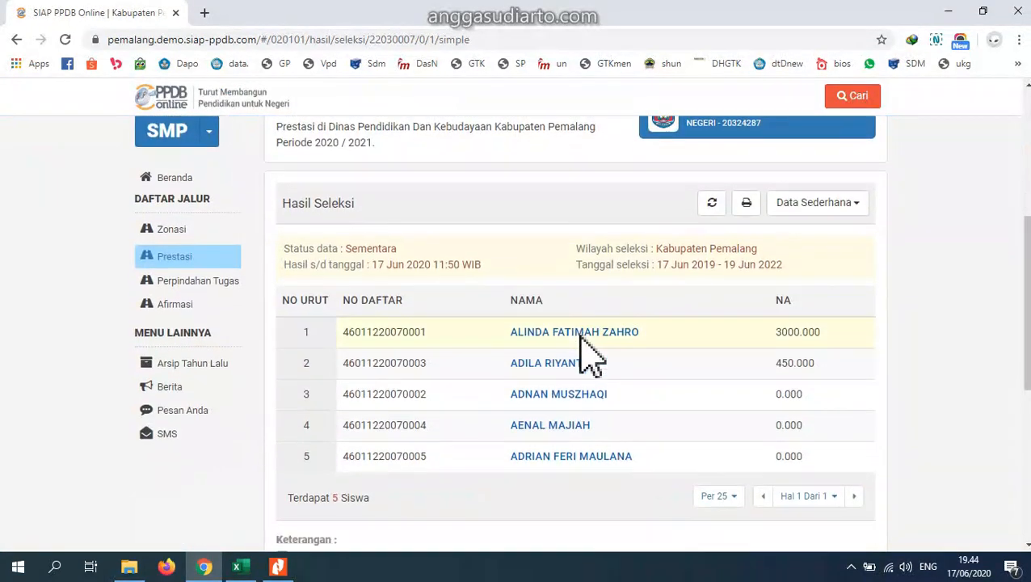
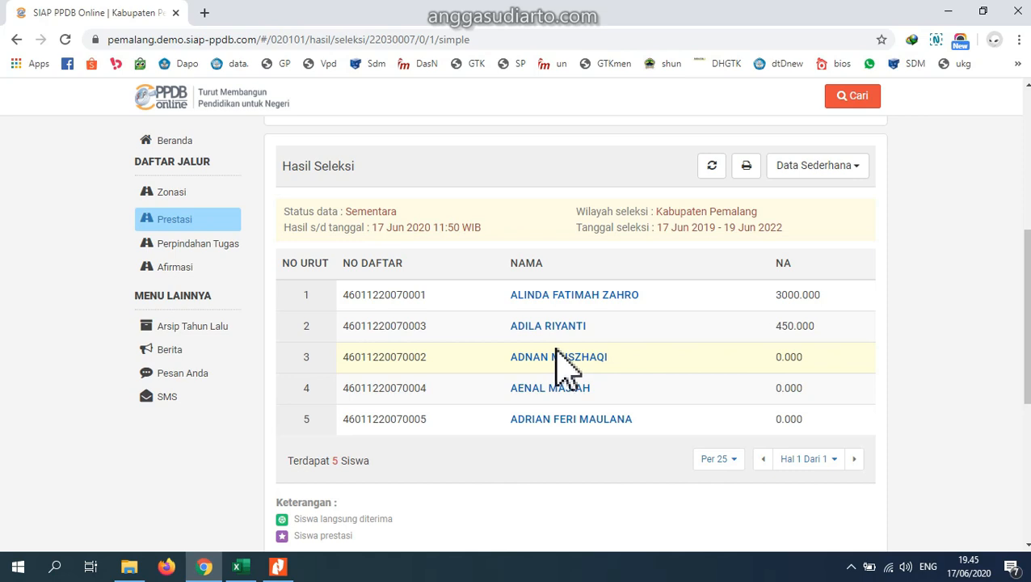
{"action": "scroll", "coordinate": [566, 367], "scroll_direction": "down", "scroll_amount": 1}
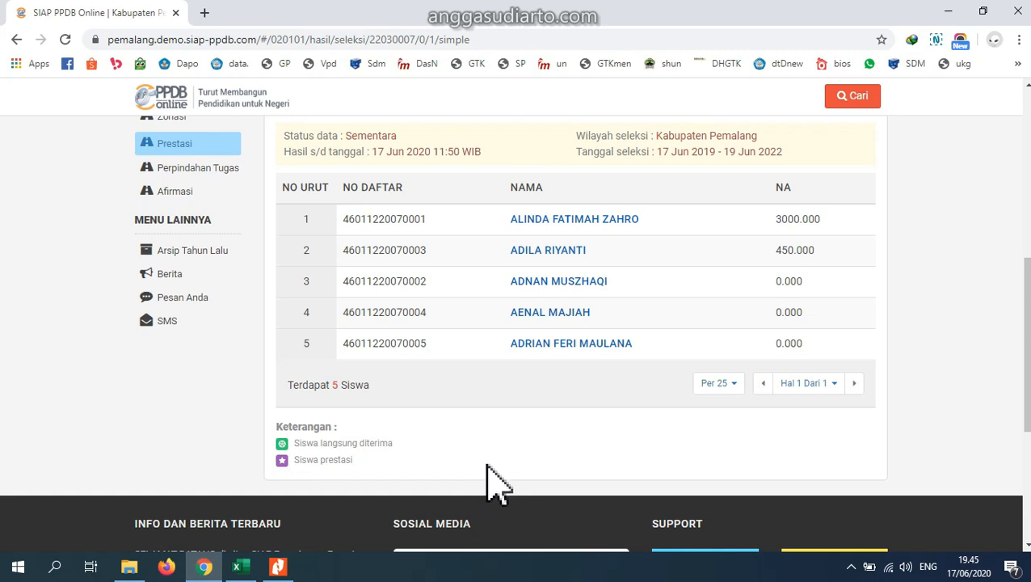
{"action": "scroll", "coordinate": [525, 347], "scroll_direction": "up", "scroll_amount": 3}
{"action": "scroll", "coordinate": [518, 294], "scroll_direction": "up", "scroll_amount": 1}
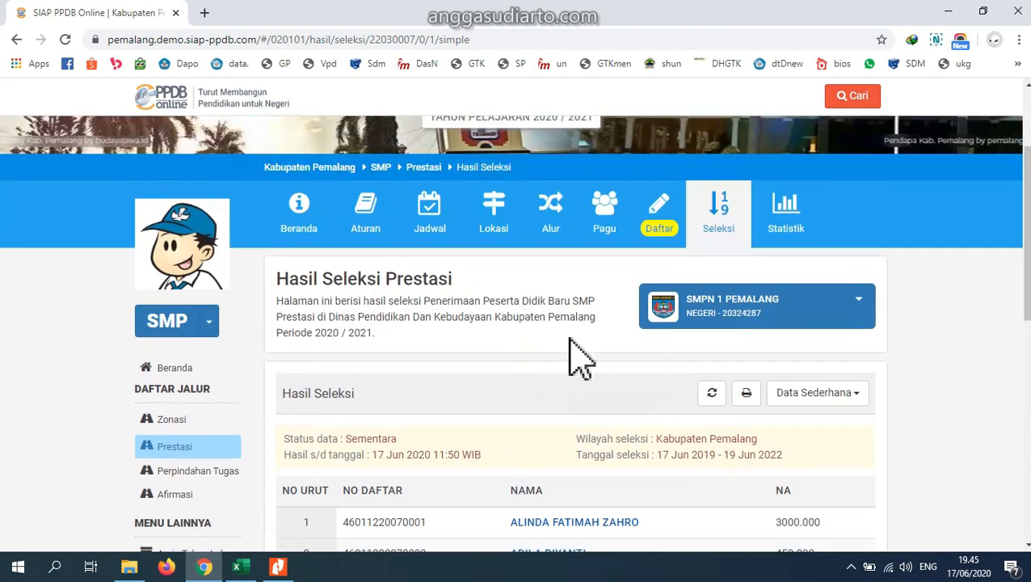
{"action": "scroll", "coordinate": [513, 331], "scroll_direction": "up", "scroll_amount": 3}
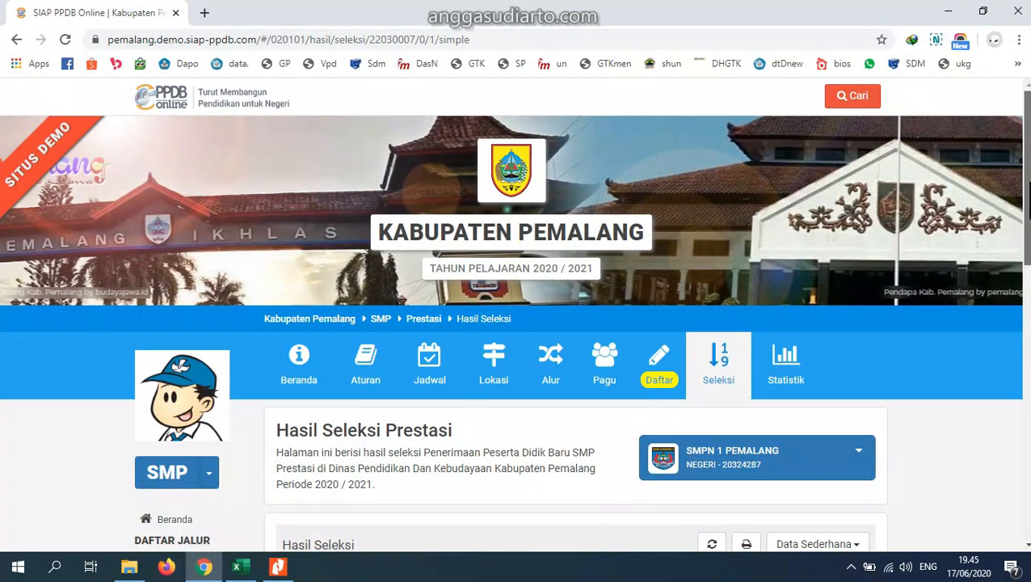
{"action": "left_click_drag", "start_coordinate": [389, 236], "coordinate": [660, 239]}
{"action": "left_click", "coordinate": [411, 233]}
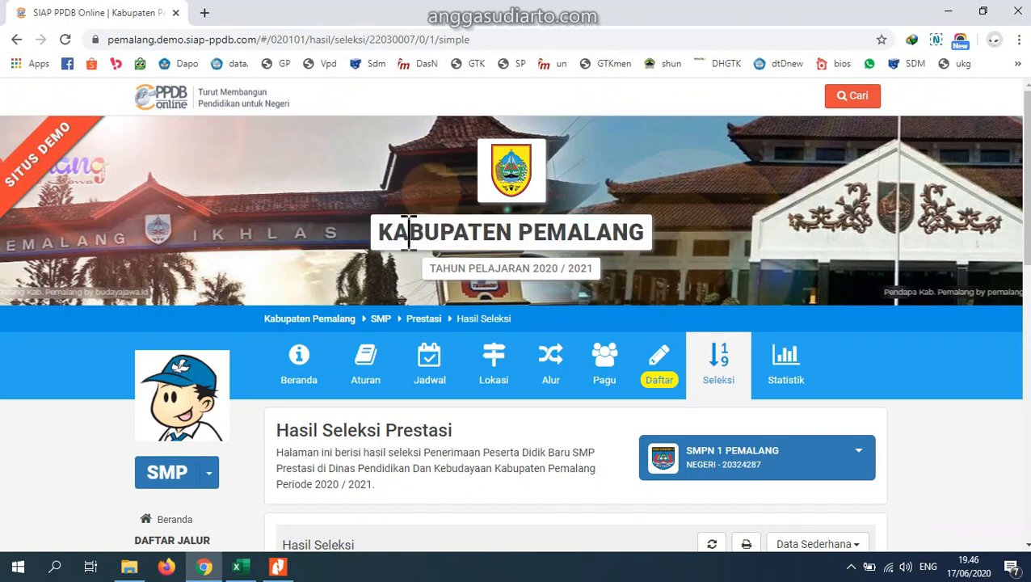